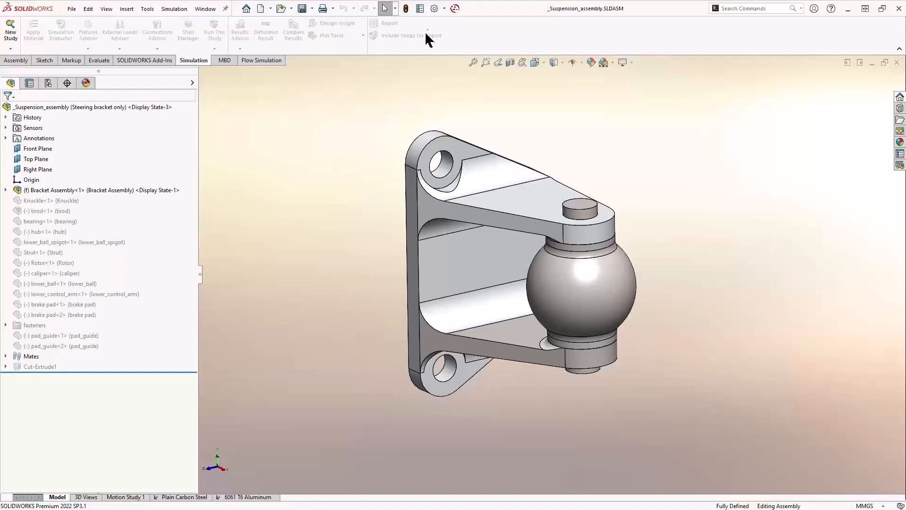
# Step: Check in the add-ins list that SOLIDWORKS Simulation is active and set to load at start-up
pyautogui.click(445, 8)
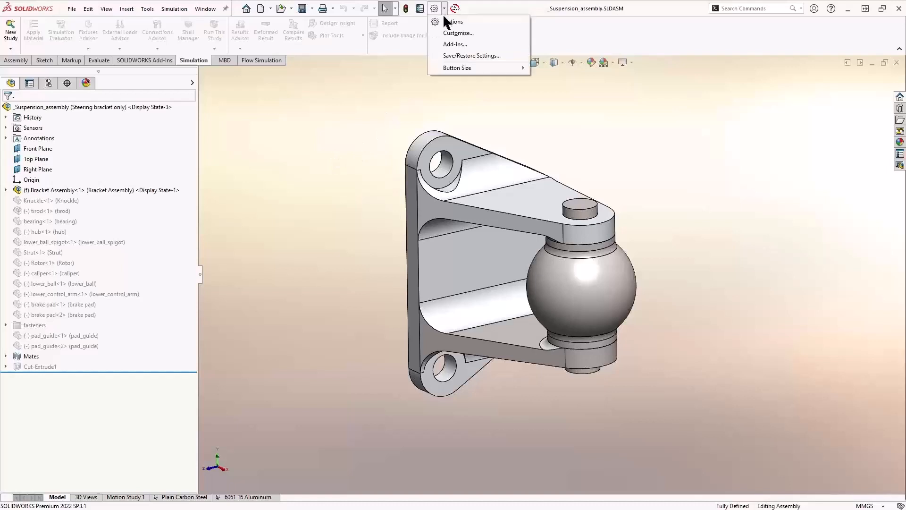
pyautogui.click(446, 44)
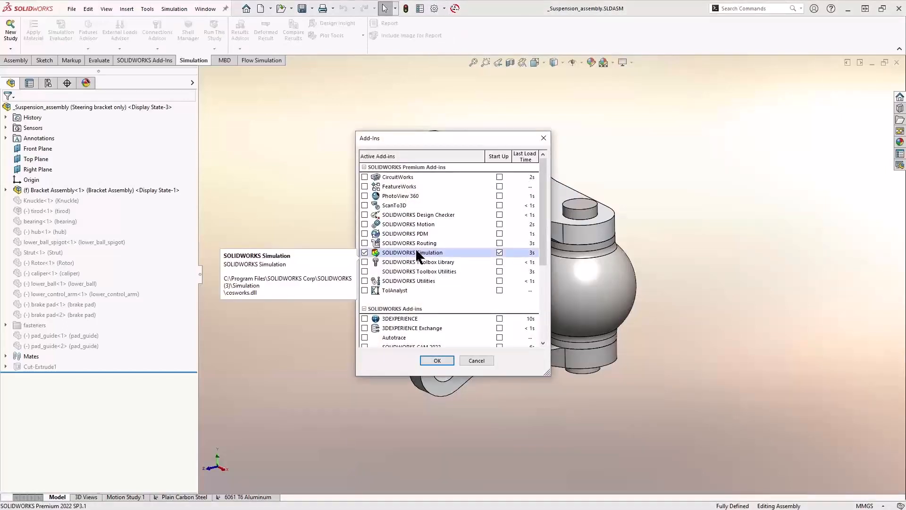
pyautogui.click(544, 138)
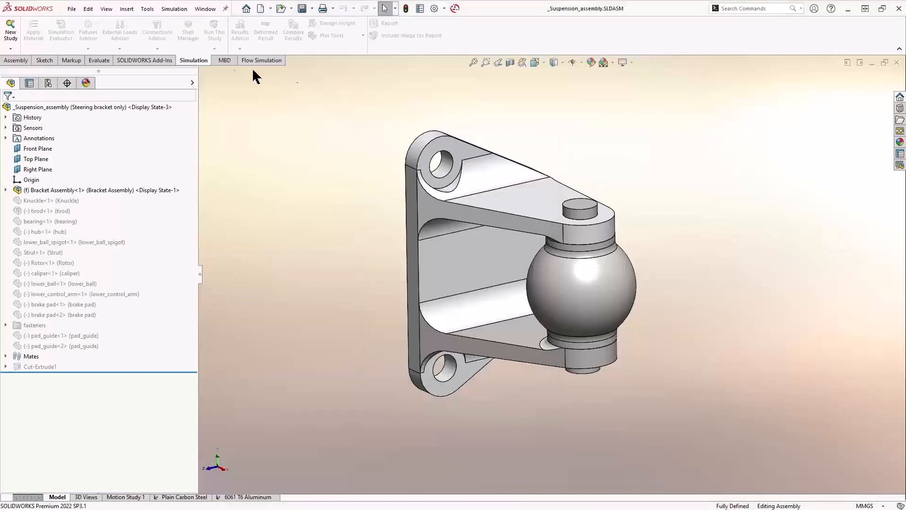
pyautogui.click(206, 63)
pyautogui.click(831, 9)
pyautogui.moveTo(823, 35)
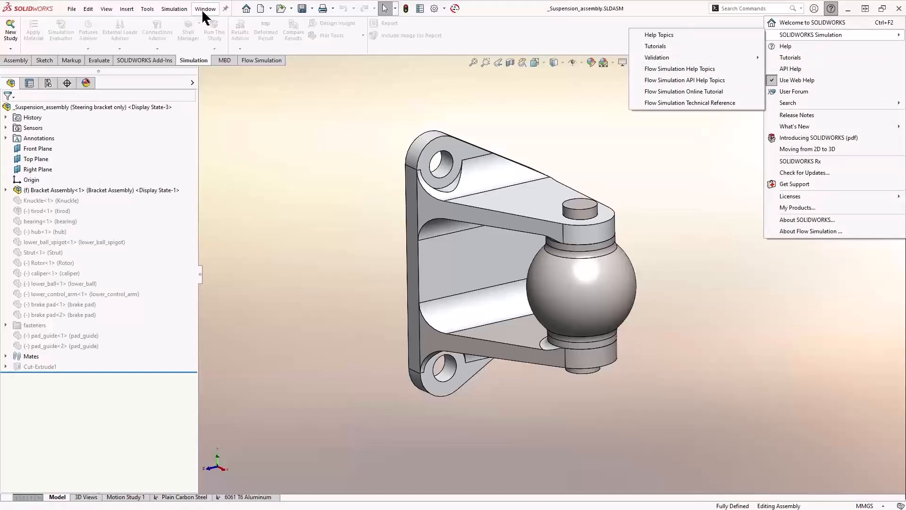
pyautogui.click(174, 9)
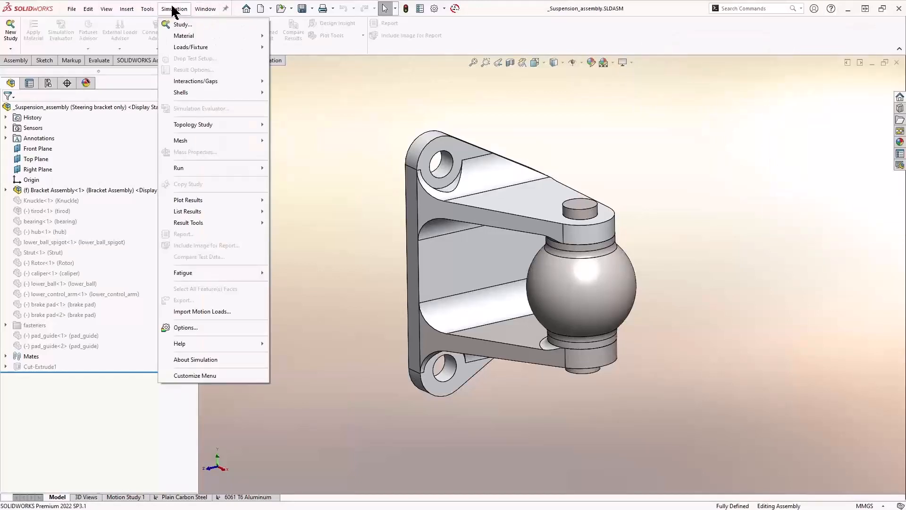
pyautogui.click(373, 123)
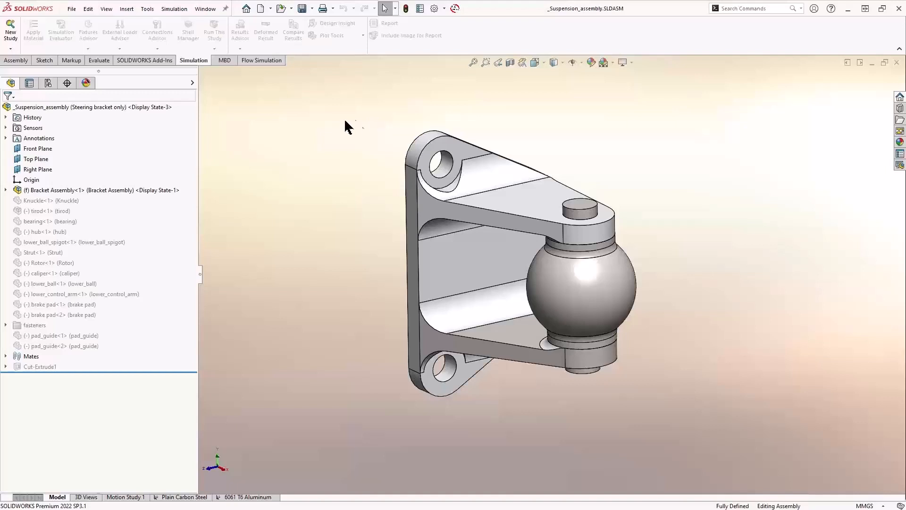
# Step: Create a new static simulation study for the steering bracket assembly
pyautogui.click(9, 32)
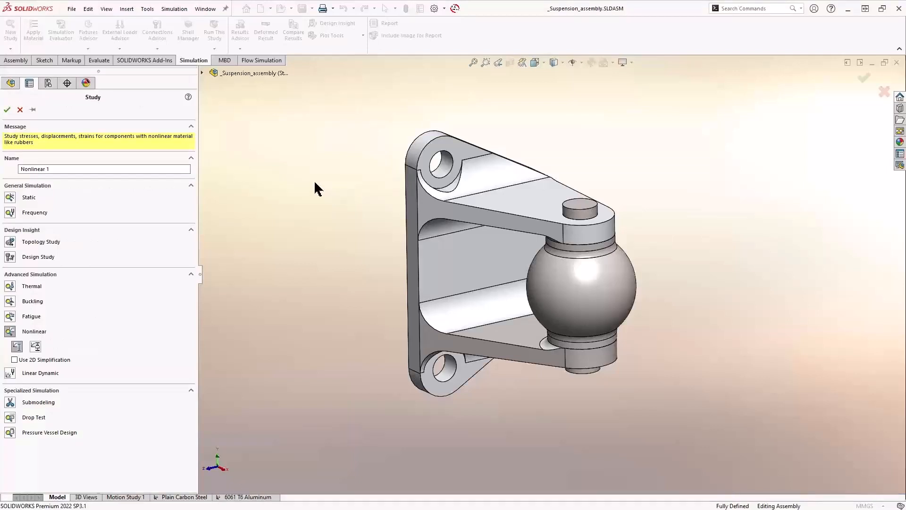
pyautogui.click(15, 200)
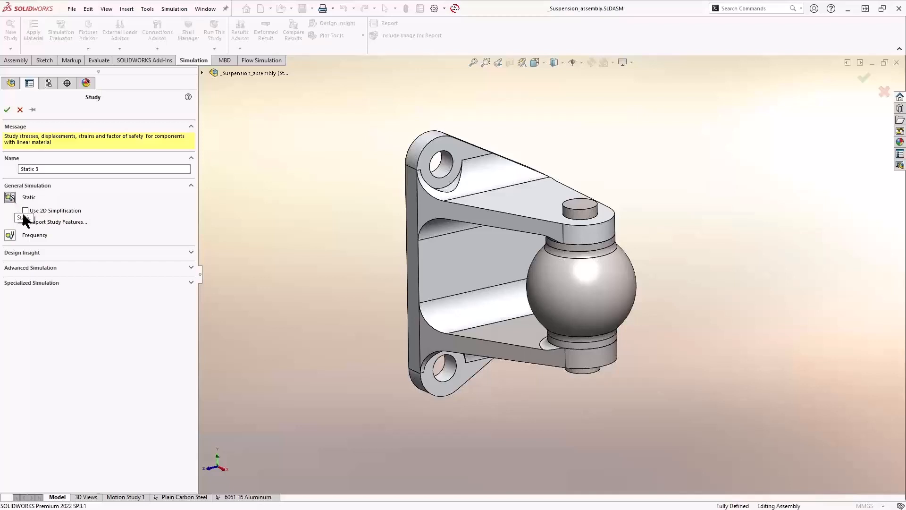
pyautogui.click(8, 111)
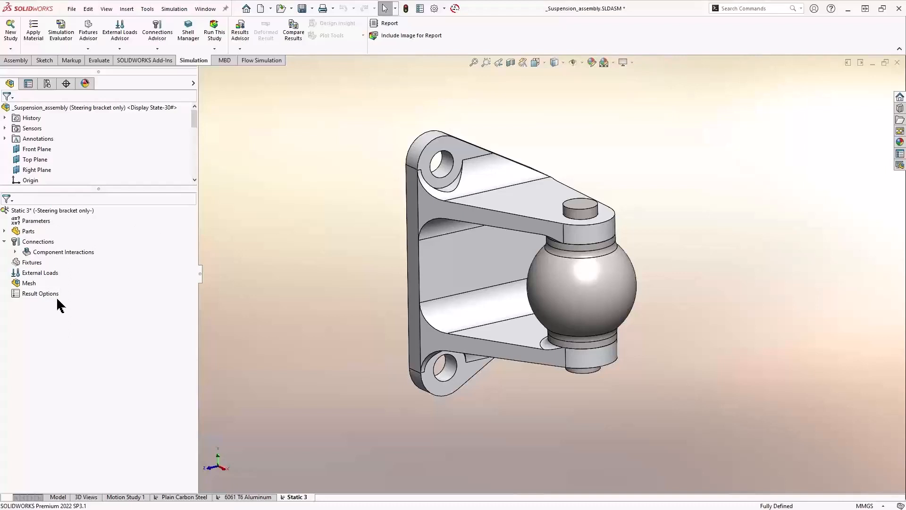
# Step: Start a new sensor in the assembly with Simulation Data as its sensor type
pyautogui.moveTo(48, 187); pyautogui.dragTo(48, 248)
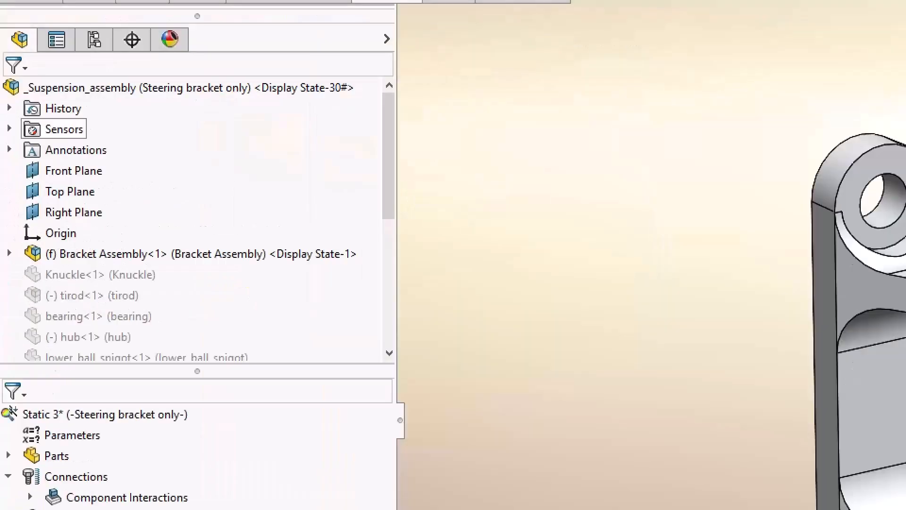
pyautogui.click(53, 128)
pyautogui.keyDown('shift'); pyautogui.moveTo(20, 141); pyautogui.dragTo(89, 142); pyautogui.keyUp('shift')
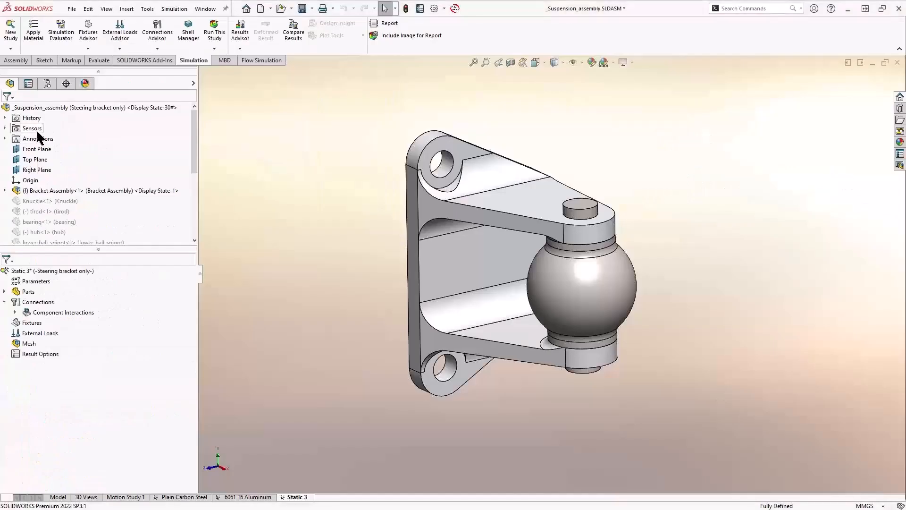
pyautogui.rightClick(71, 131)
pyautogui.click(111, 149)
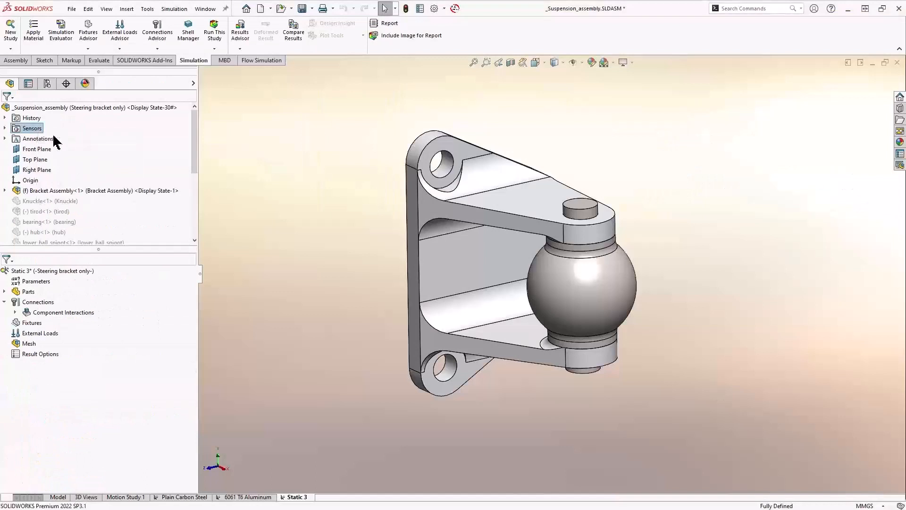
pyautogui.click(57, 138)
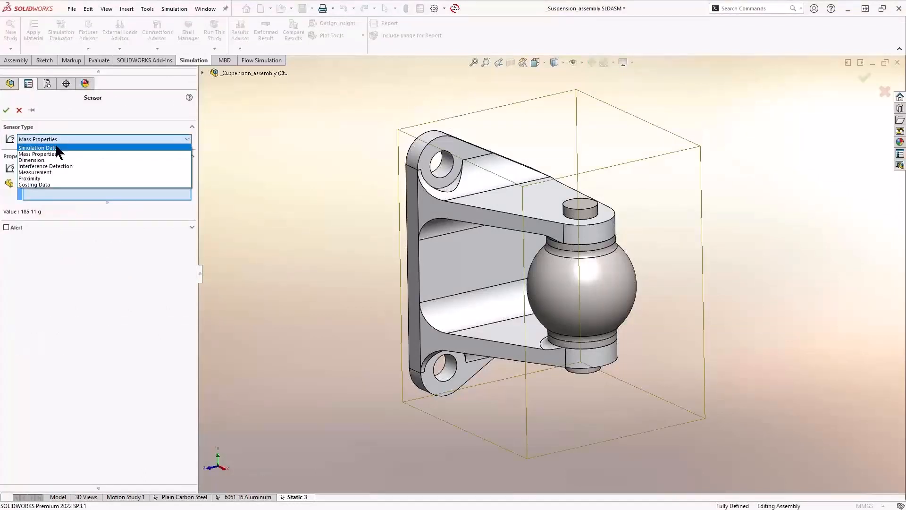
pyautogui.click(57, 148)
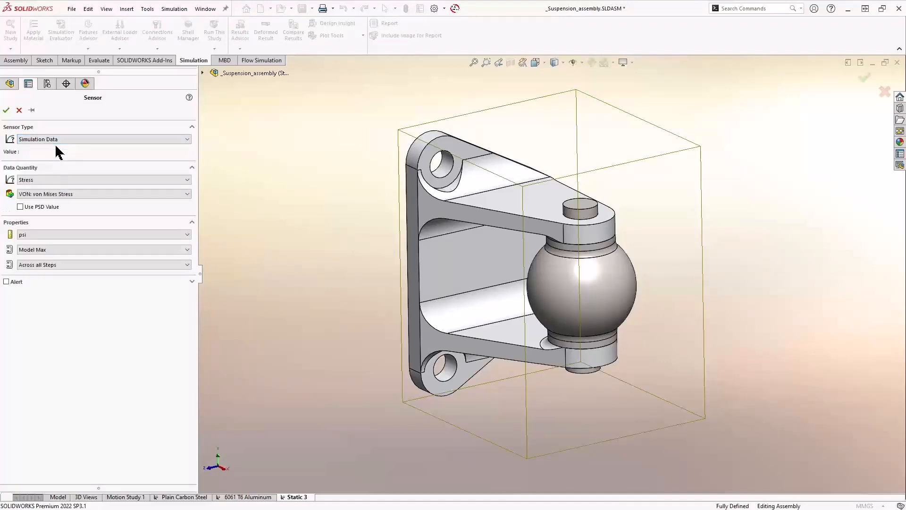
# Step: Set the sensor to track the URES: Resultant Displacement in mm
pyautogui.click(60, 180)
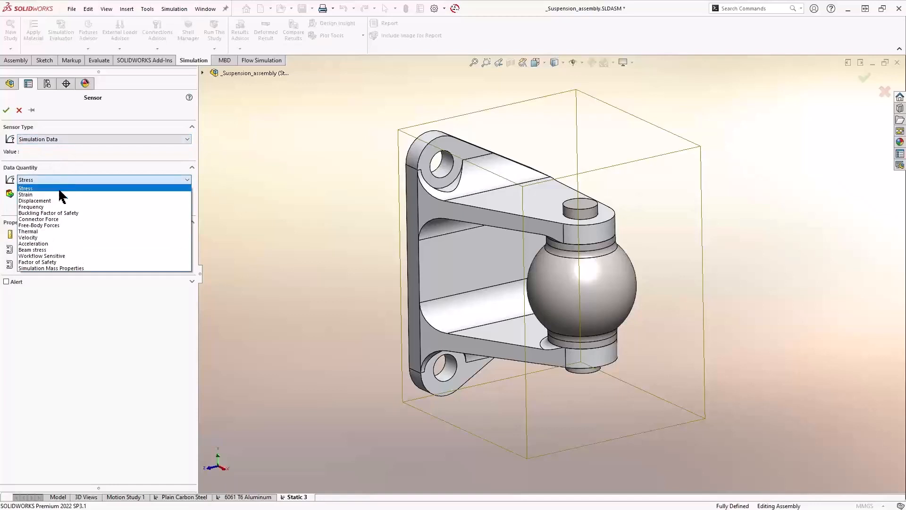
pyautogui.click(57, 201)
pyautogui.click(41, 193)
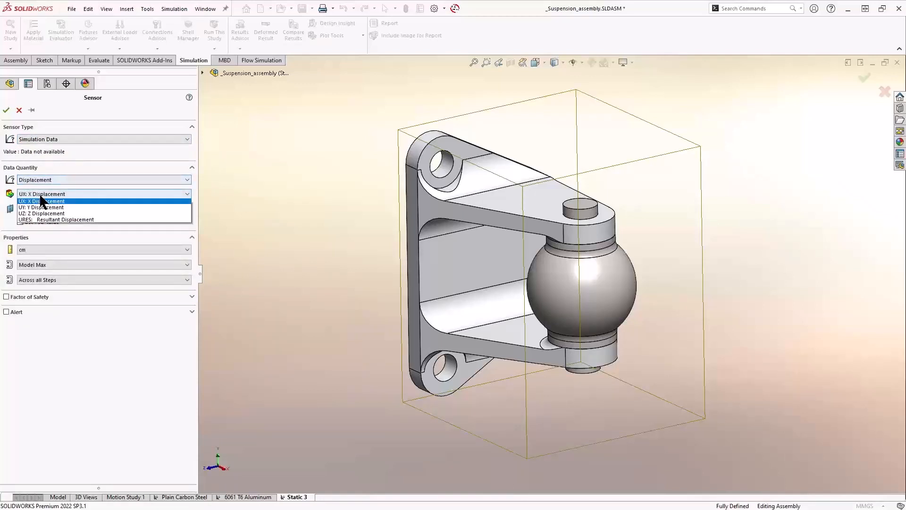
pyautogui.click(76, 220)
pyautogui.click(61, 234)
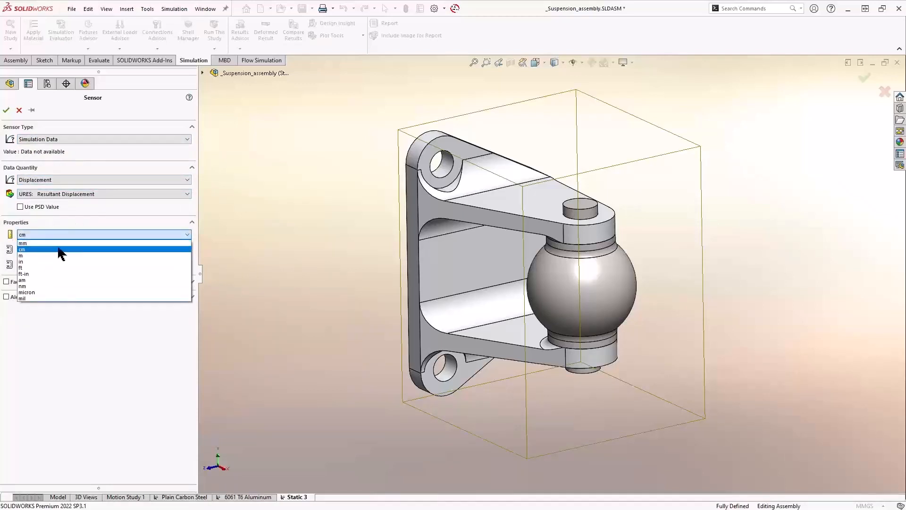
pyautogui.click(59, 243)
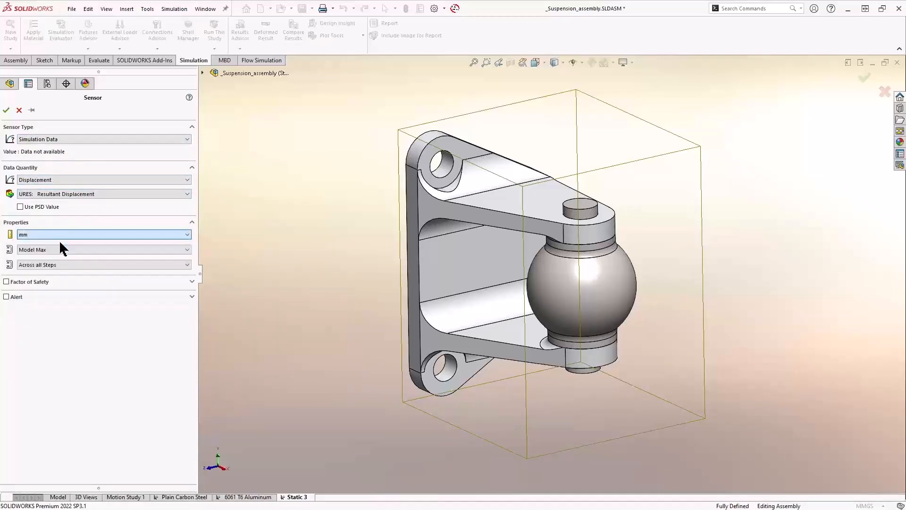
# Step: Enable the sensor's alert for values greater than 0.1 mm and finish the sensor
pyautogui.click(13, 298)
pyautogui.doubleClick(36, 332)
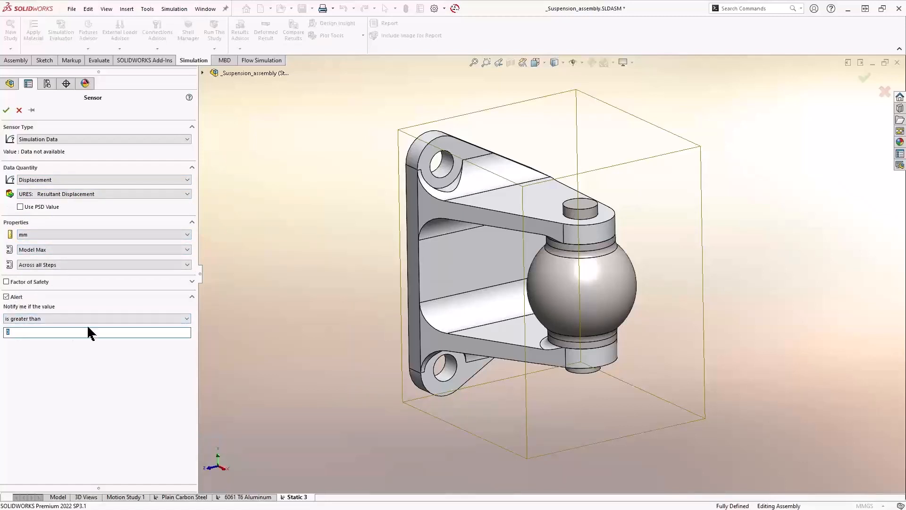
pyautogui.write('.1')
pyautogui.click(264, 304)
pyautogui.click(7, 110)
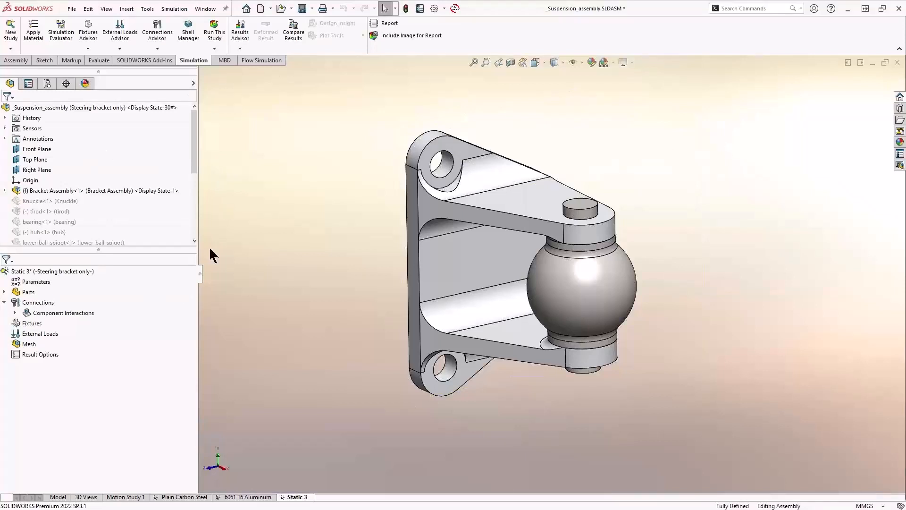
# Step: Expand the study's parts and widen the tree to read the material assigned to each part
pyautogui.moveTo(59, 250); pyautogui.dragTo(56, 205)
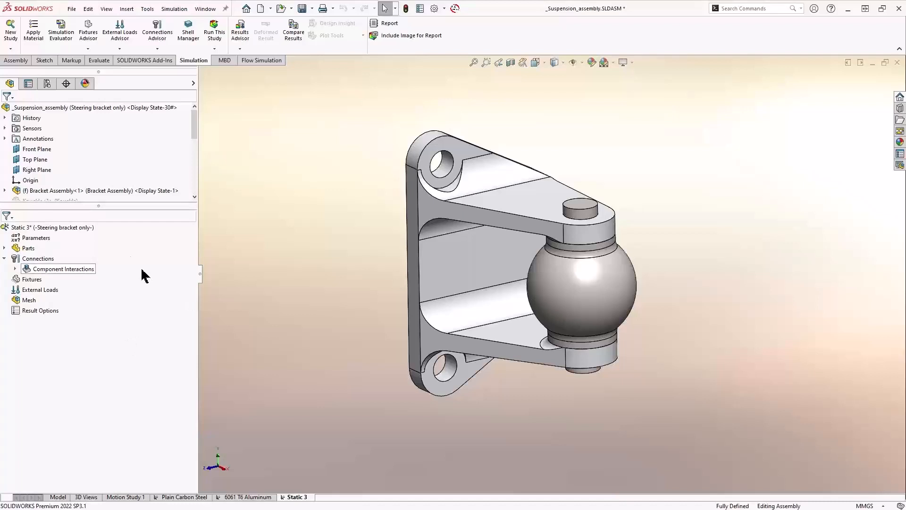
pyautogui.click(4, 248)
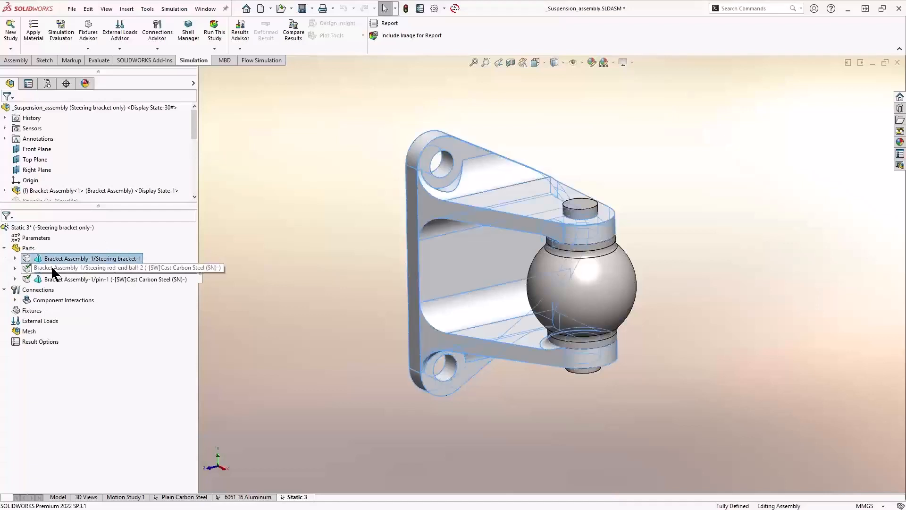
pyautogui.click(71, 279)
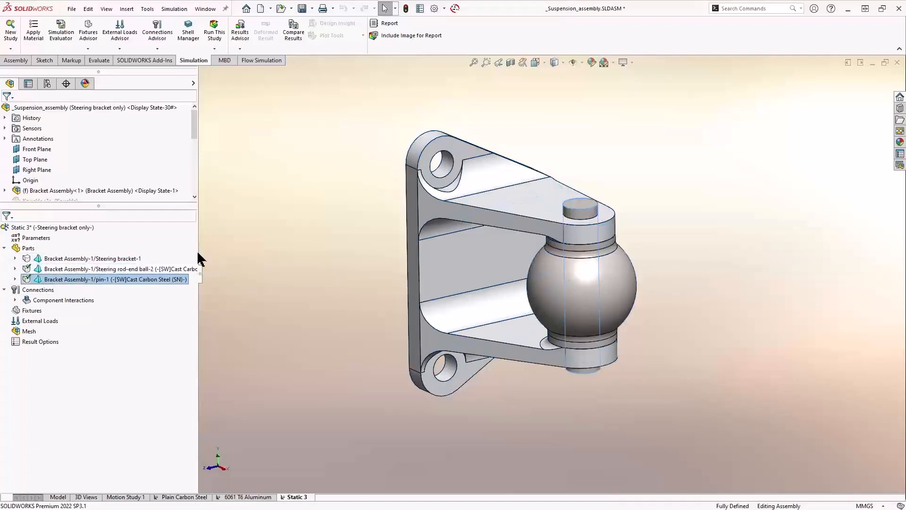
pyautogui.moveTo(197, 252); pyautogui.dragTo(249, 253)
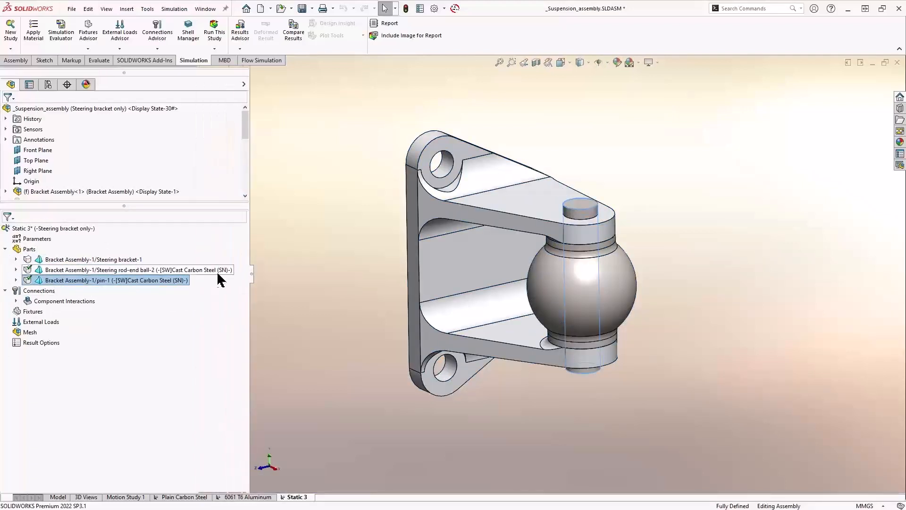
# Step: Apply Plain Carbon Steel from the SOLIDWORKS Materials steel category to the steering bracket, then collapse the study's parts
pyautogui.rightClick(124, 259)
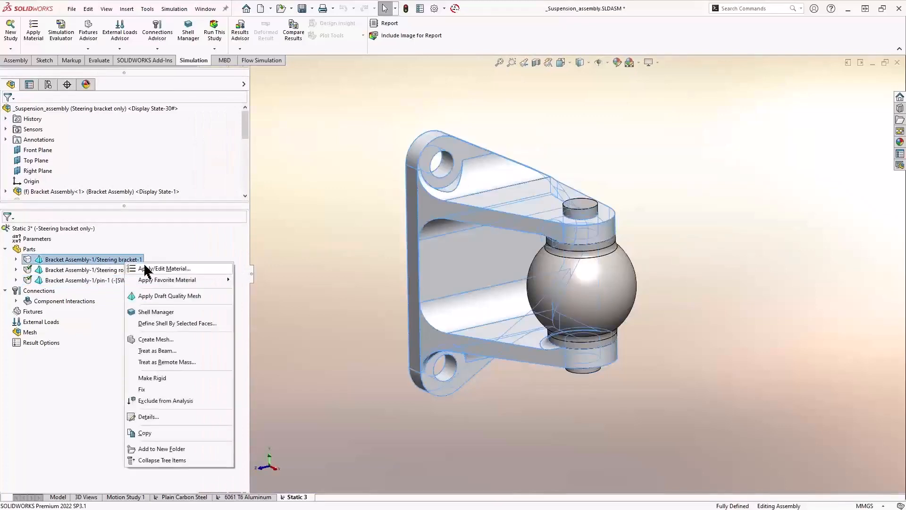
pyautogui.click(146, 269)
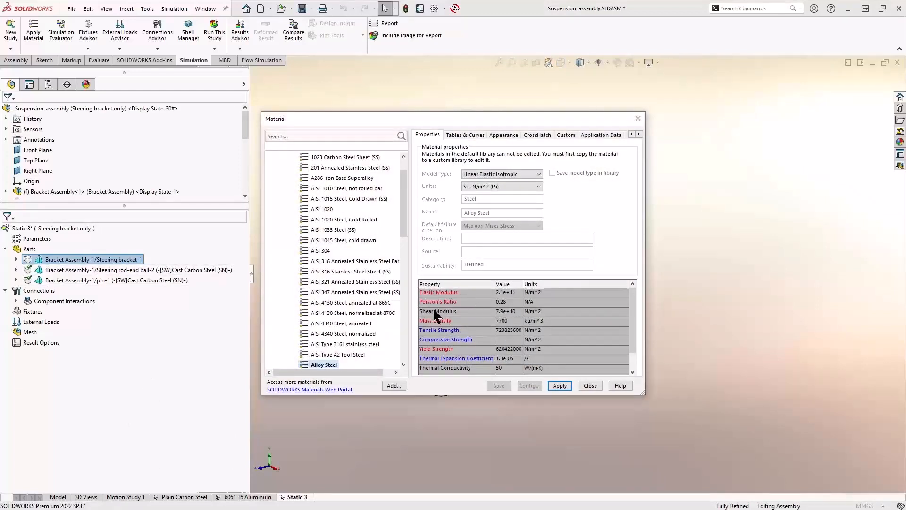
pyautogui.scroll(1, 404, 196)
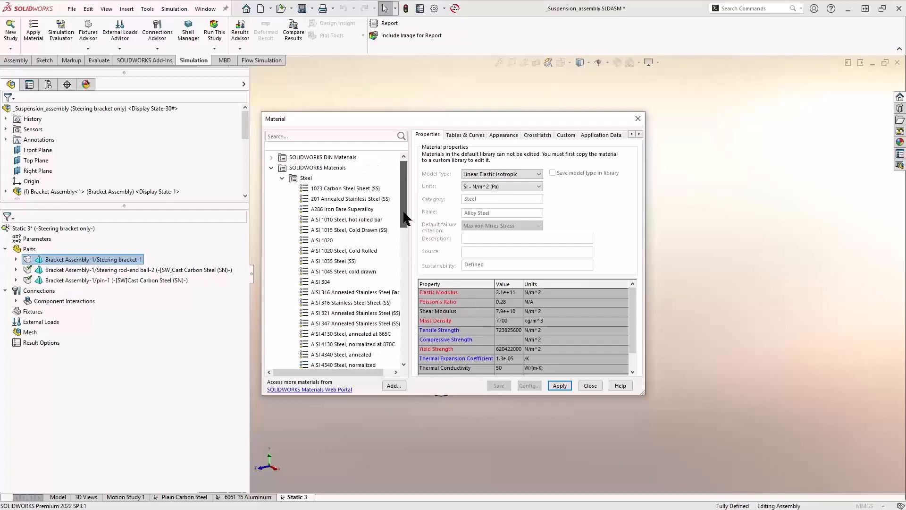
pyautogui.click(282, 178)
pyautogui.click(283, 178)
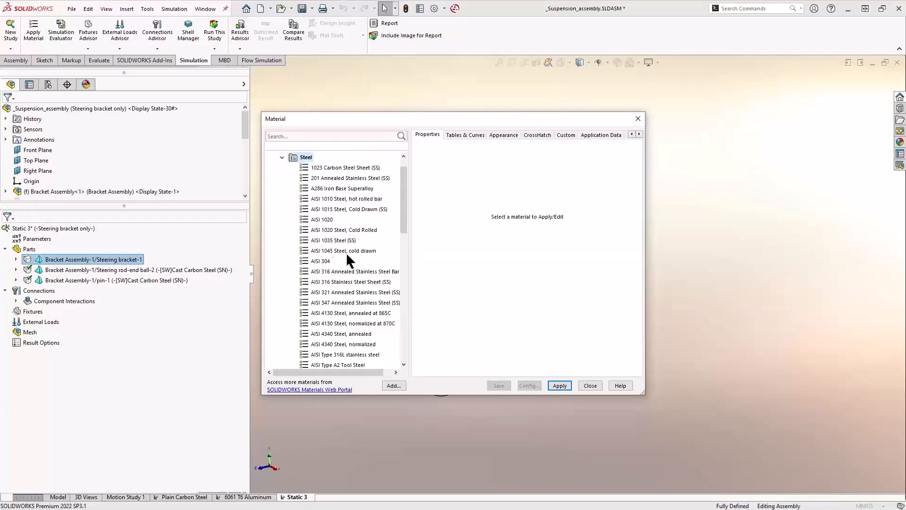
pyautogui.click(333, 240)
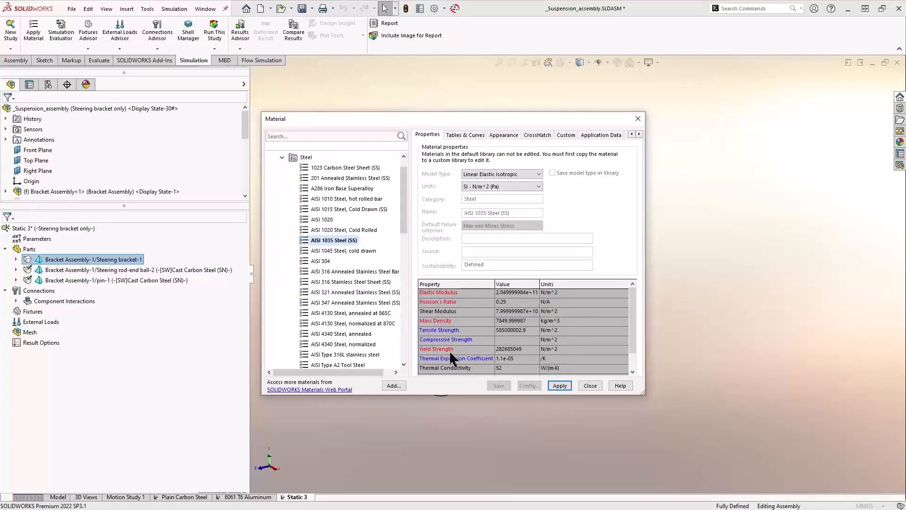
pyautogui.moveTo(405, 219); pyautogui.dragTo(410, 287)
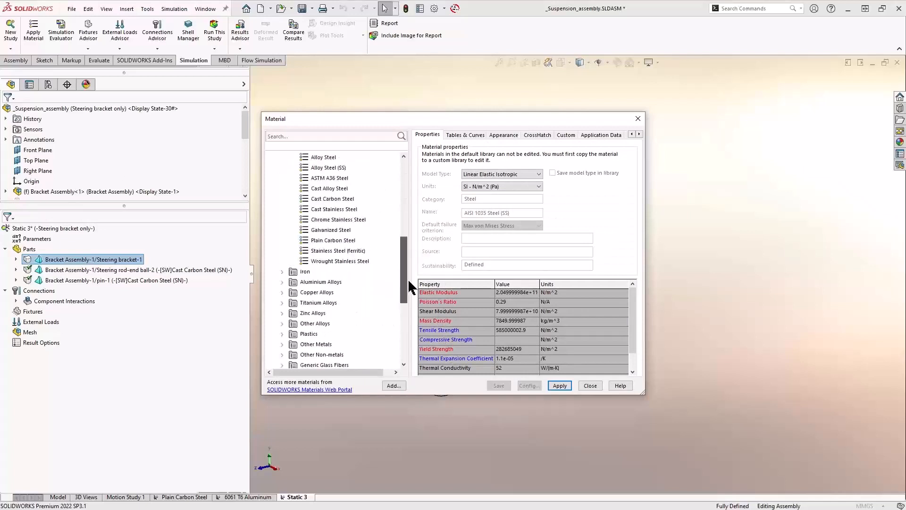
pyautogui.click(333, 240)
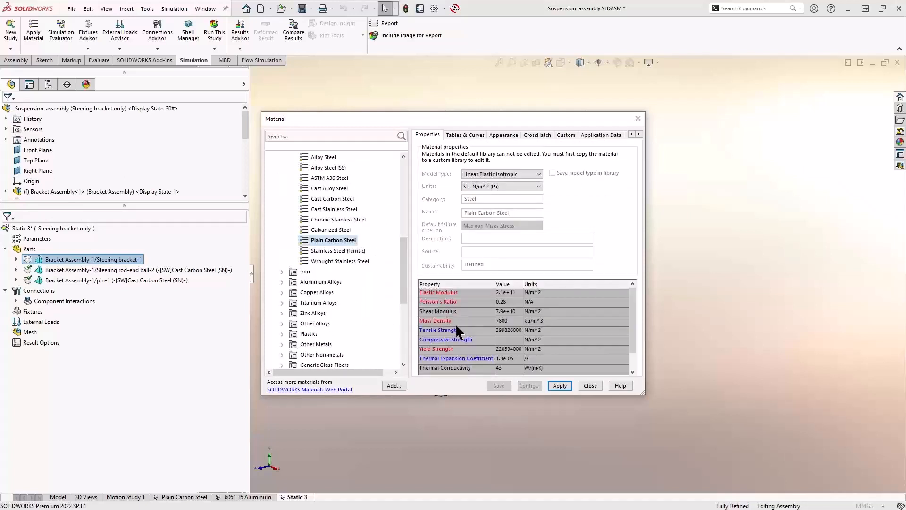
pyautogui.click(559, 384)
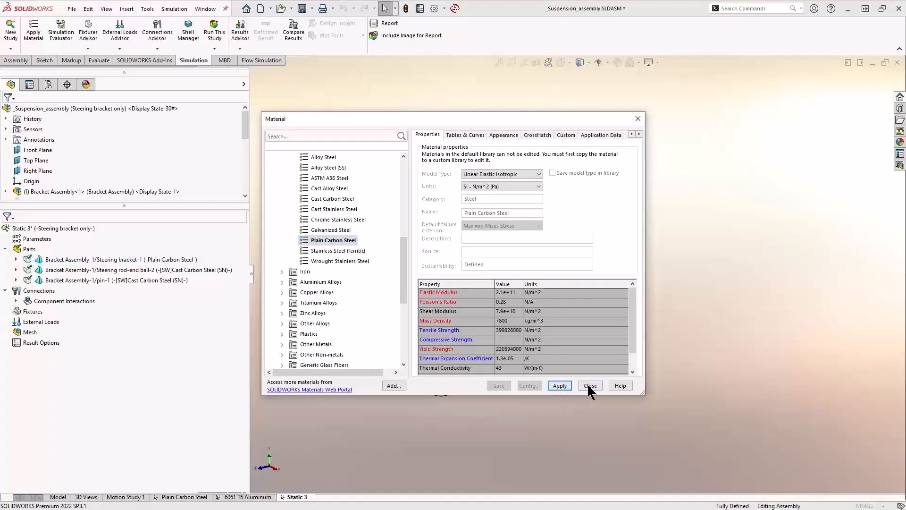
pyautogui.click(590, 387)
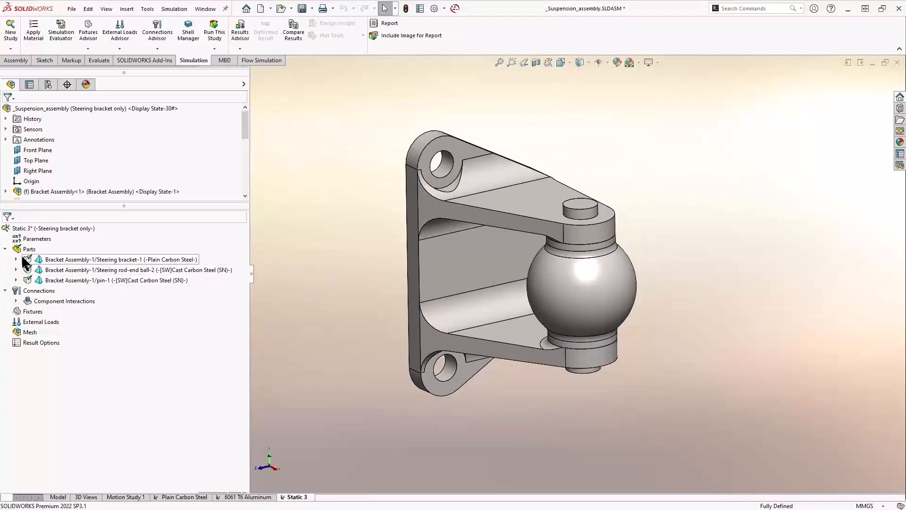
pyautogui.click(5, 249)
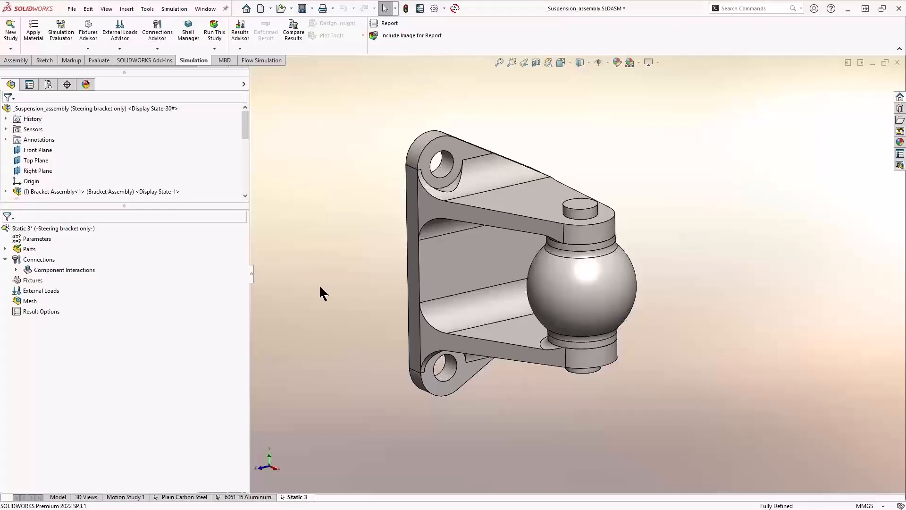
# Step: Add a Roller/Slider fixture to the flat back mounting face of the steering bracket
pyautogui.rightClick(31, 281)
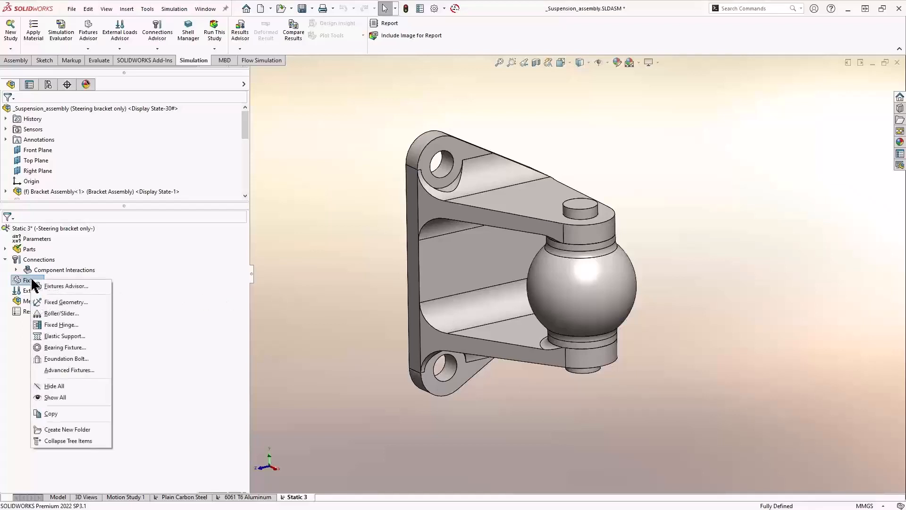
pyautogui.click(79, 315)
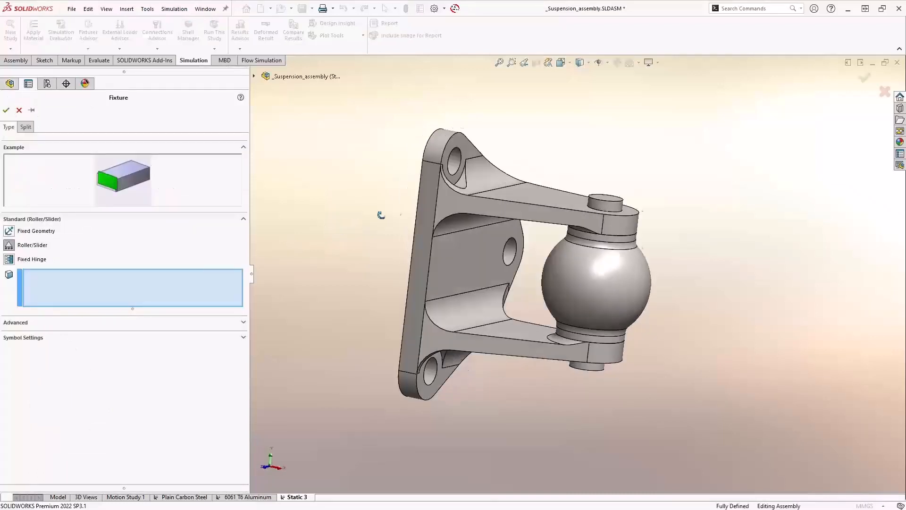
pyautogui.moveTo(382, 214); pyautogui.dragTo(467, 257, button='middle')
pyautogui.click(480, 249)
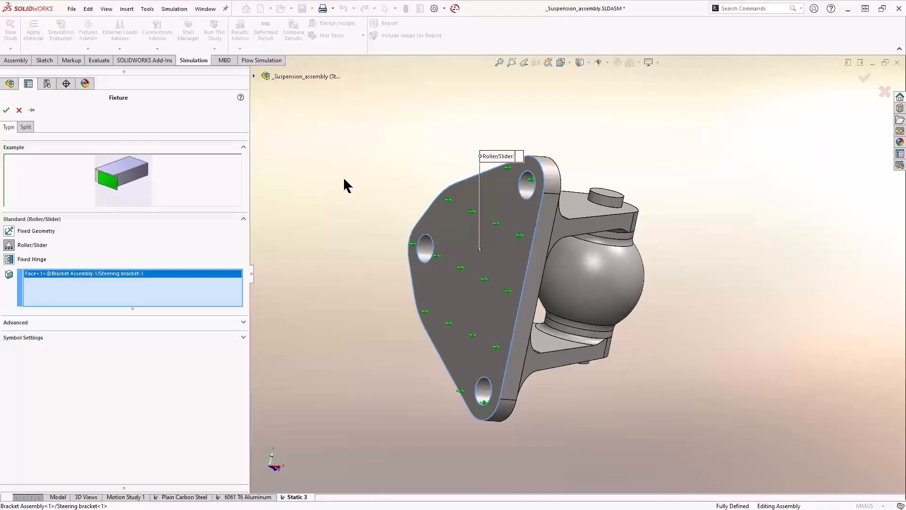
pyautogui.click(6, 110)
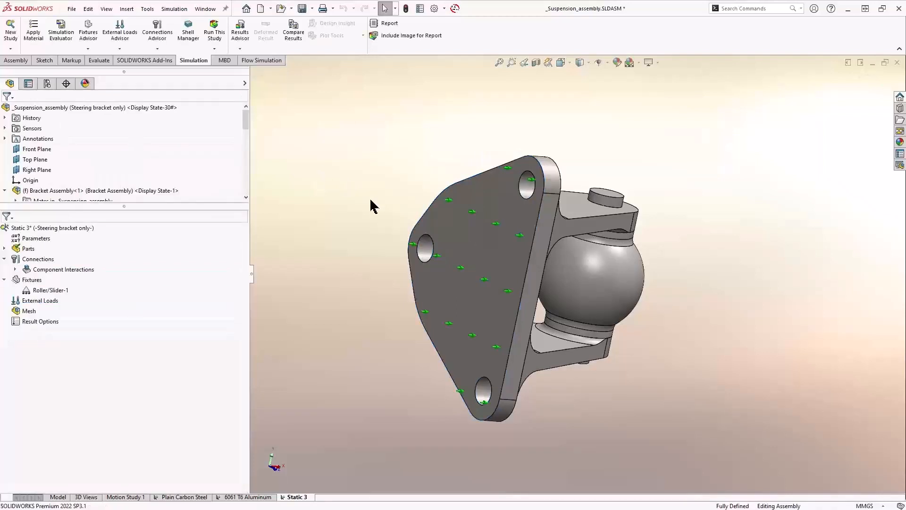
# Step: Add a Fixed Hinge fixture to the cylindrical faces of the bracket's three mounting holes
pyautogui.moveTo(370, 199); pyautogui.dragTo(276, 185, button='middle')
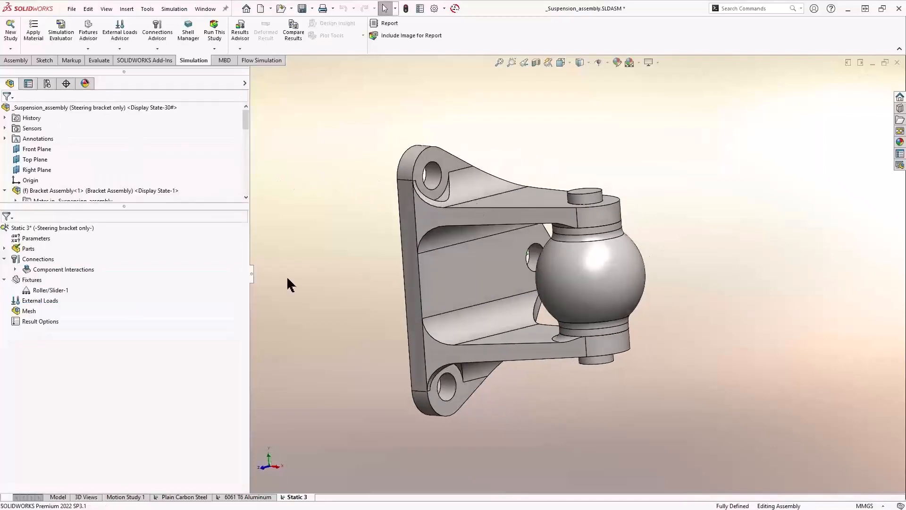
pyautogui.rightClick(35, 281)
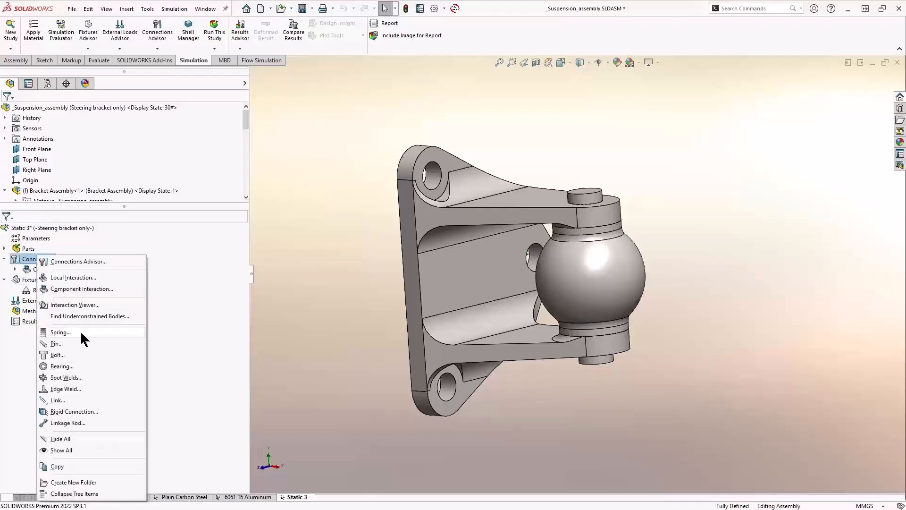
pyautogui.click(314, 338)
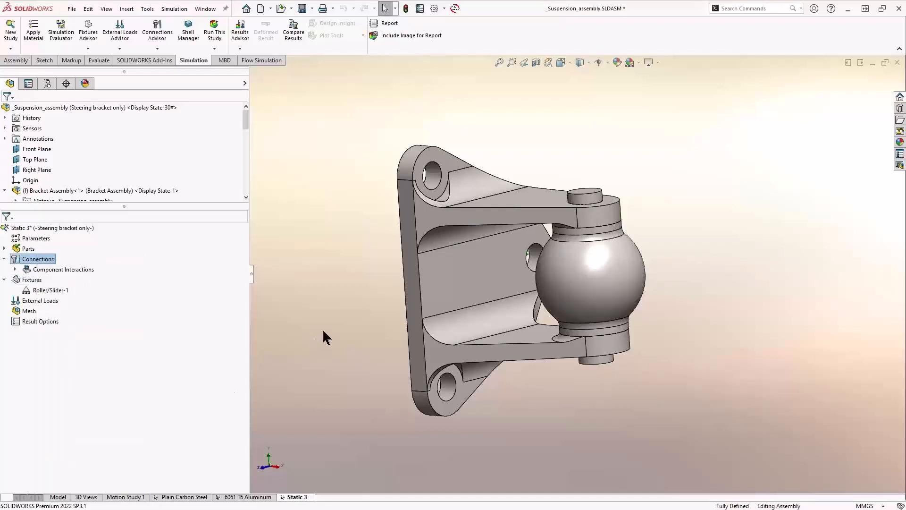
pyautogui.rightClick(52, 280)
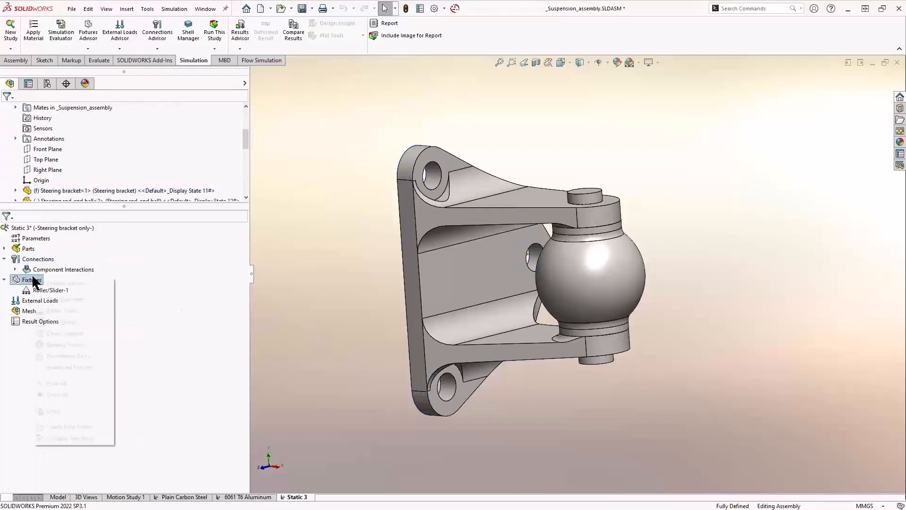
pyautogui.click(103, 325)
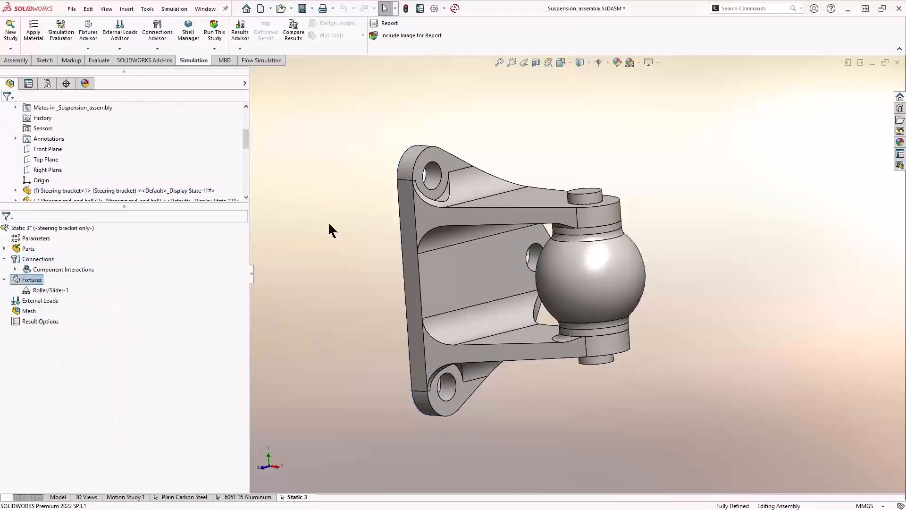
pyautogui.click(432, 175)
pyautogui.click(524, 261)
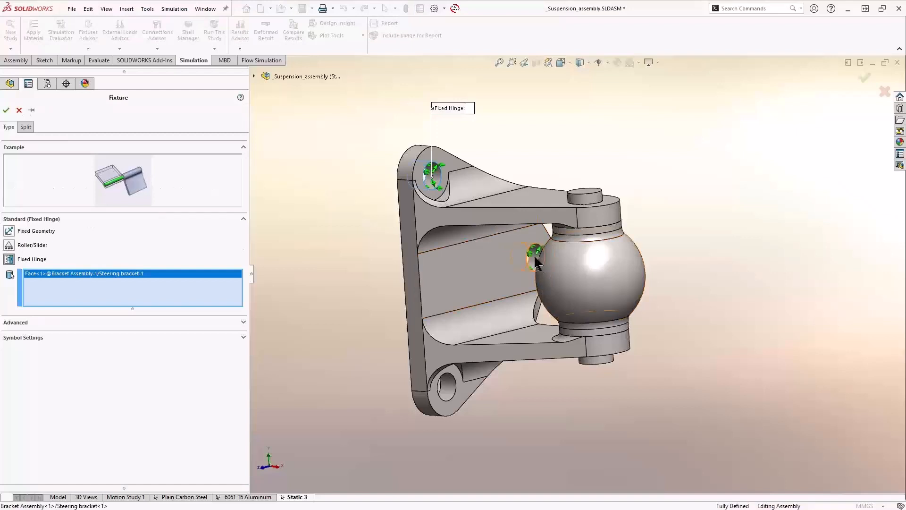
pyautogui.click(447, 391)
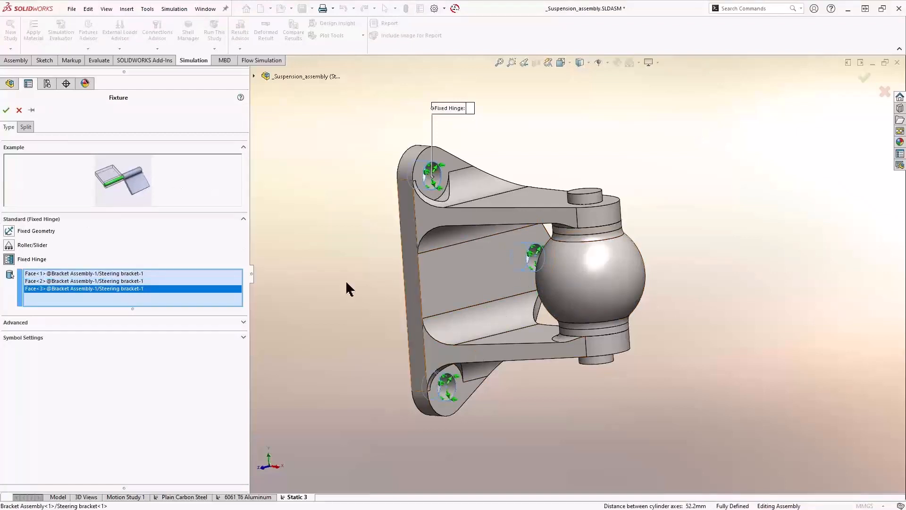
pyautogui.click(6, 110)
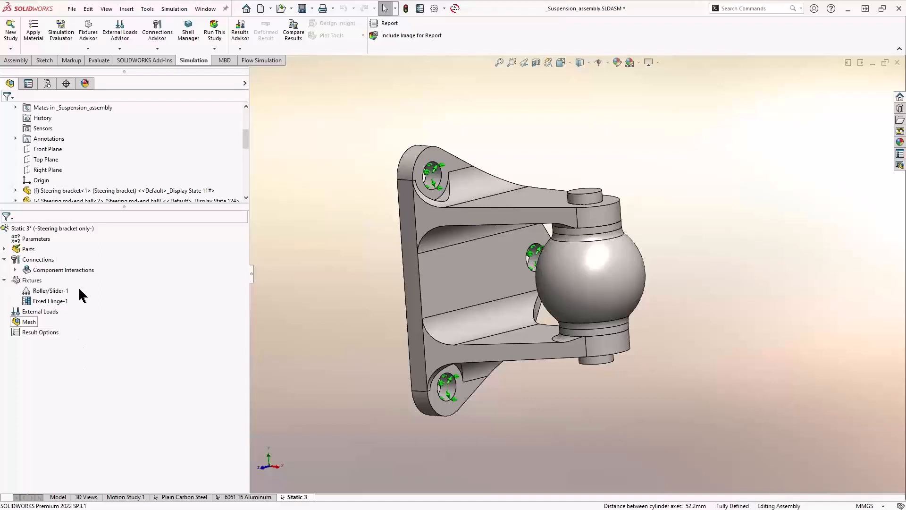
# Step: Start a force load on the rod-end ball's spherical face, using the Front Plane as its selected direction
pyautogui.rightClick(42, 312)
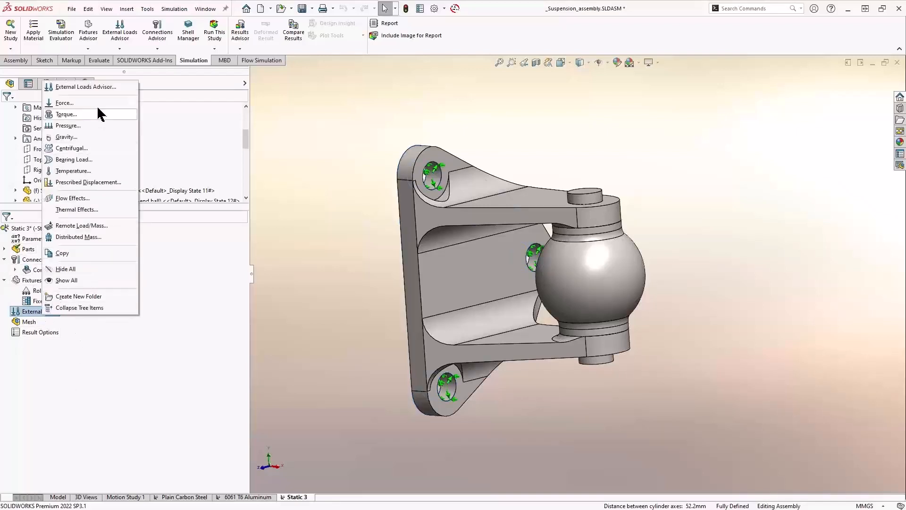
pyautogui.click(98, 103)
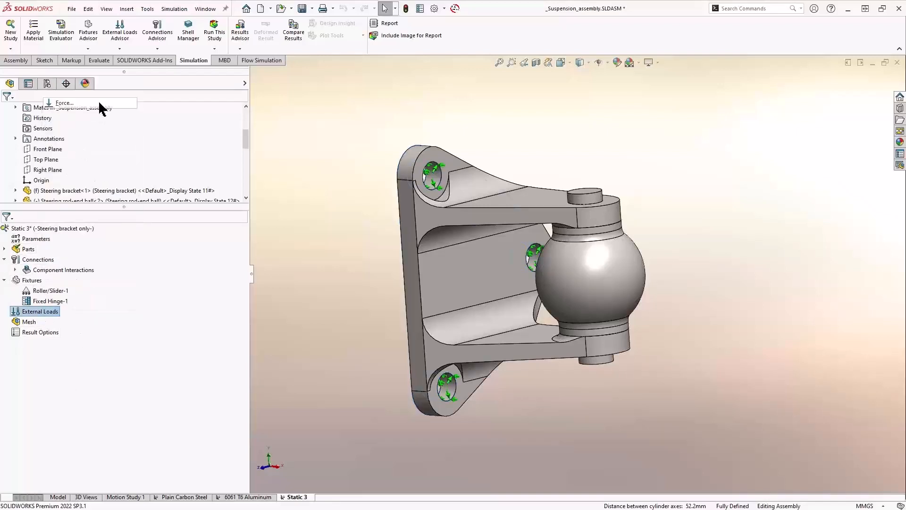
pyautogui.click(583, 261)
pyautogui.moveTo(583, 260); pyautogui.dragTo(660, 262, button='middle')
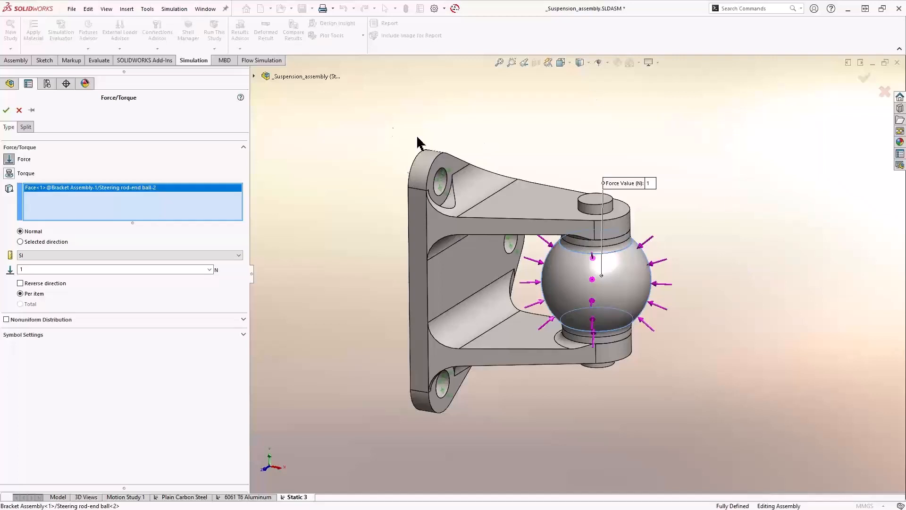
pyautogui.click(62, 242)
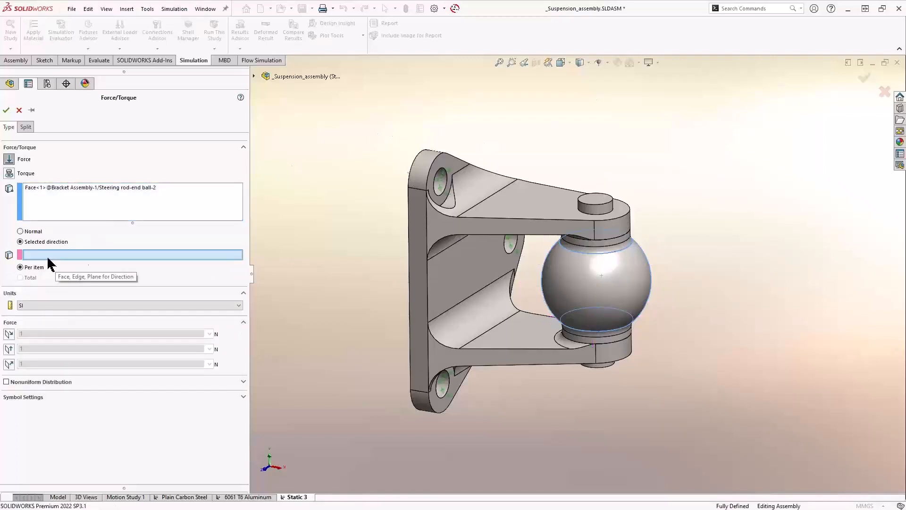
pyautogui.click(253, 75)
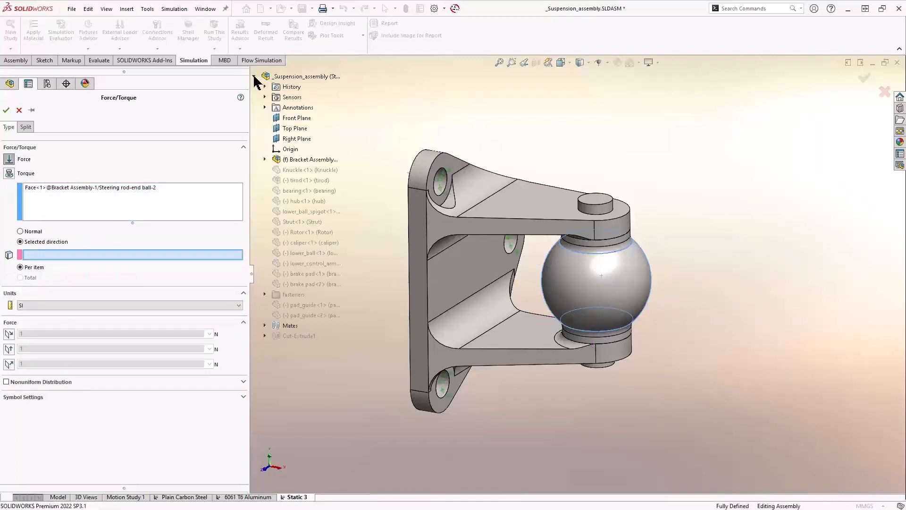
pyautogui.click(297, 139)
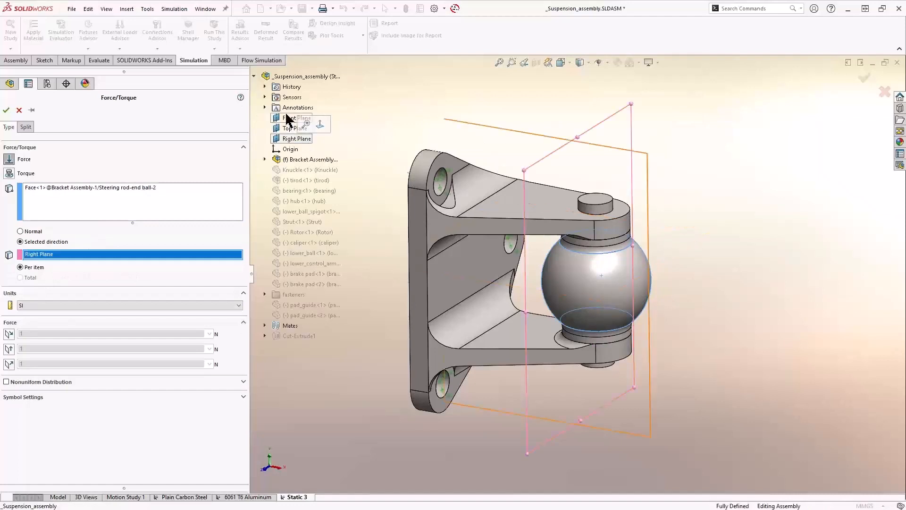
pyautogui.click(289, 119)
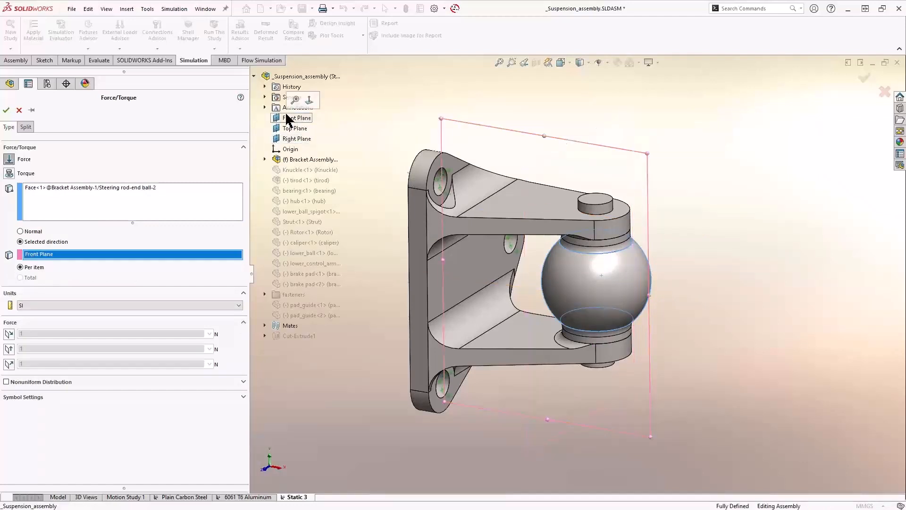
# Step: Set the force normal to the plane to 6000 N, reverse its direction and finish the load
pyautogui.click(9, 363)
pyautogui.write('6')
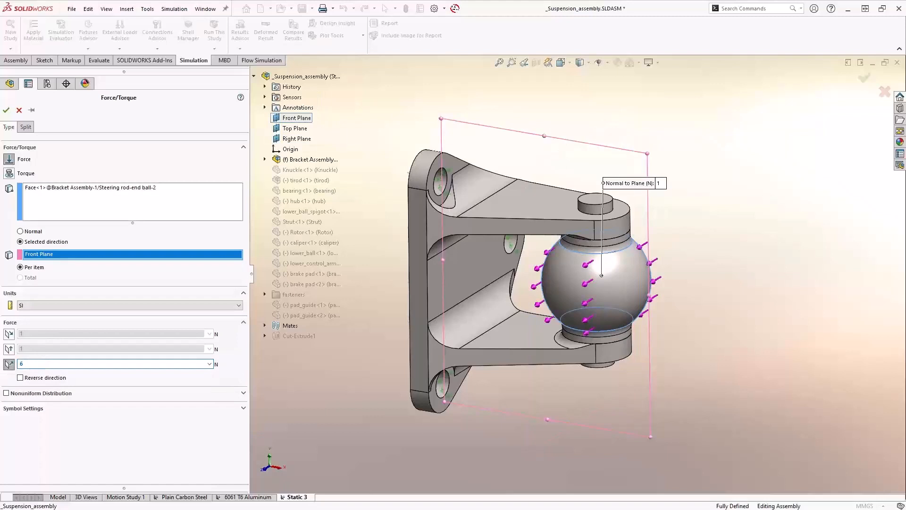
pyautogui.write('000')
pyautogui.click(20, 377)
pyautogui.rightClick(282, 392)
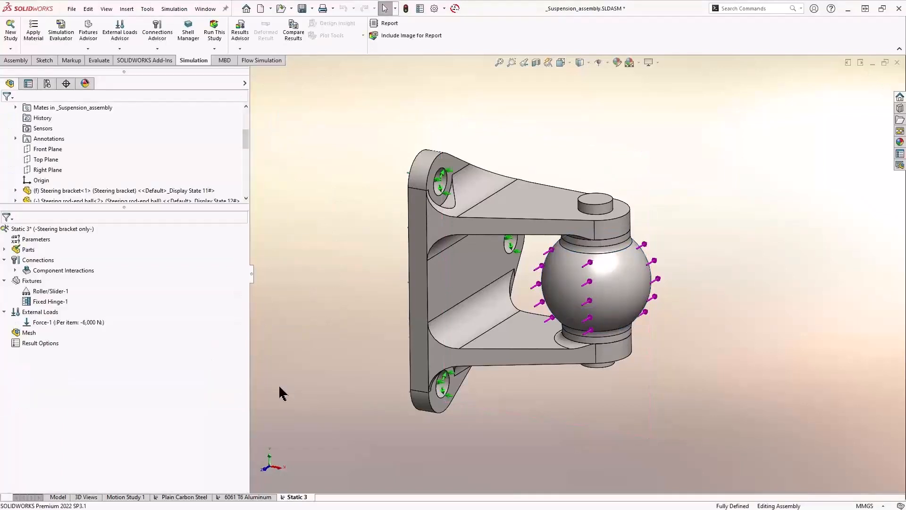
# Step: Run the Static 3 study and collapse the assembly tree covering the result plot
pyautogui.moveTo(339, 329); pyautogui.dragTo(341, 321, button='middle')
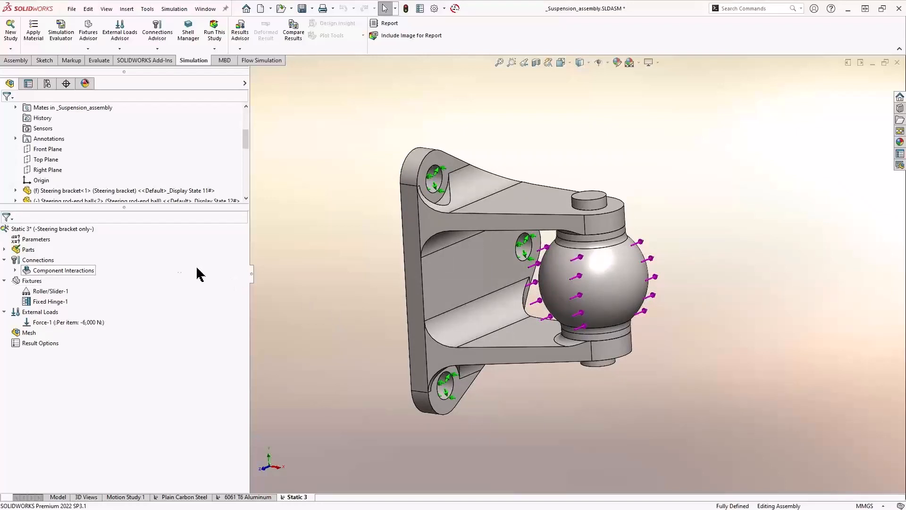
pyautogui.rightClick(85, 230)
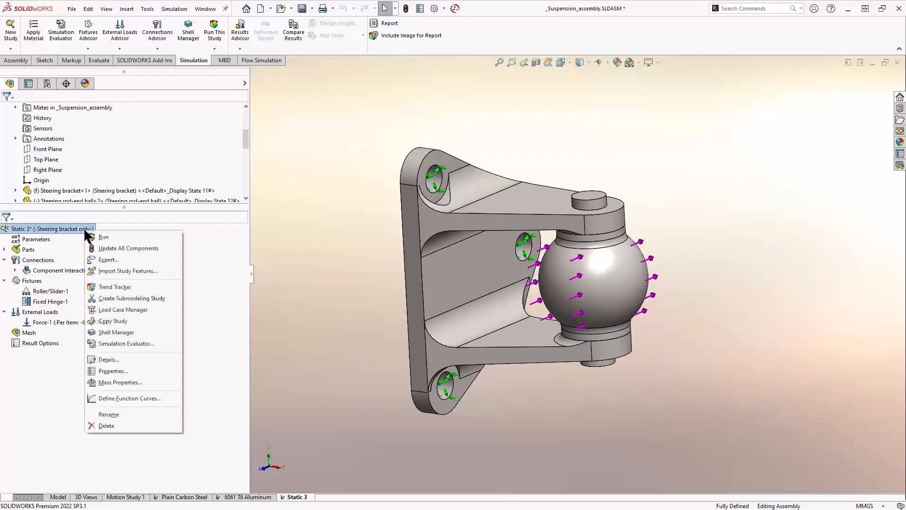
pyautogui.click(111, 237)
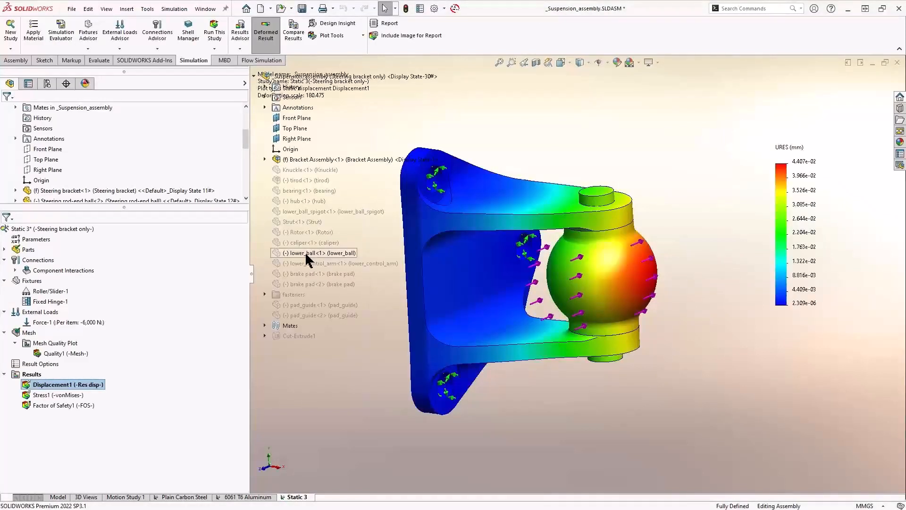
pyautogui.click(254, 75)
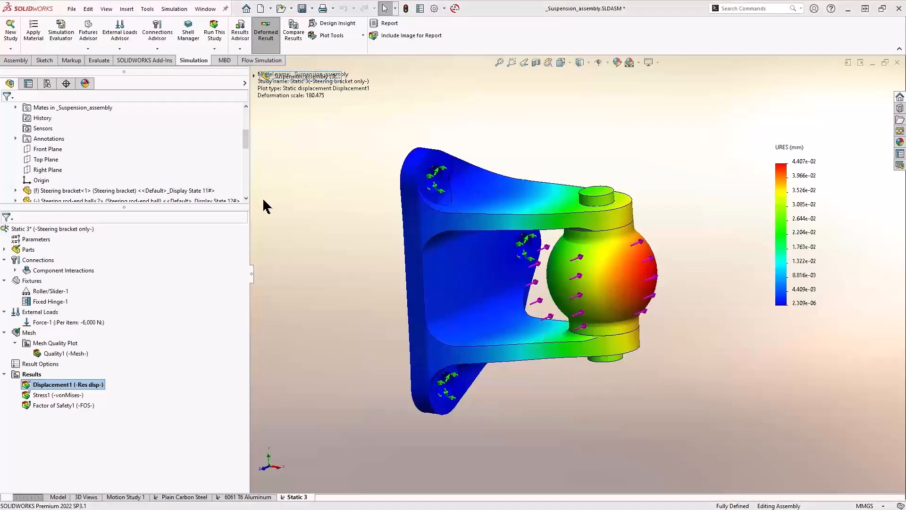
pyautogui.hotkey('alt', 'Tab')
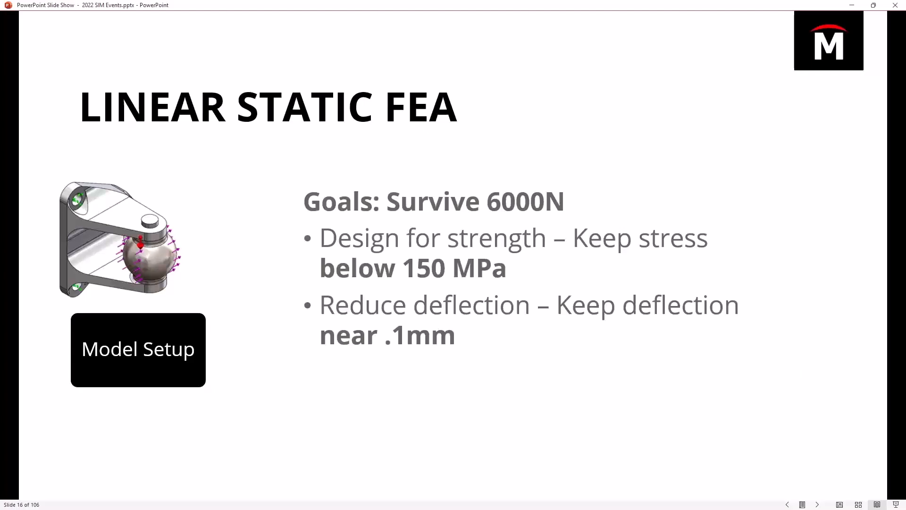
pyautogui.press('Right')
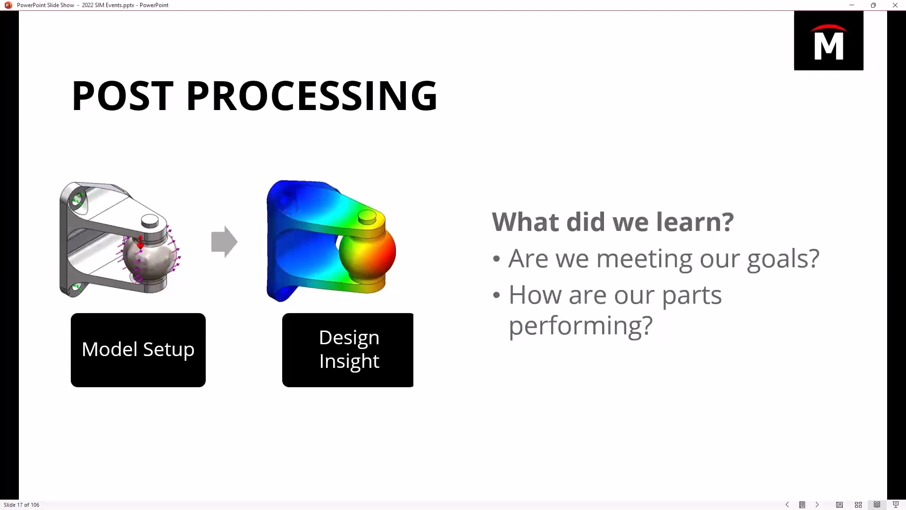
pyautogui.hotkey('alt', 'Tab')
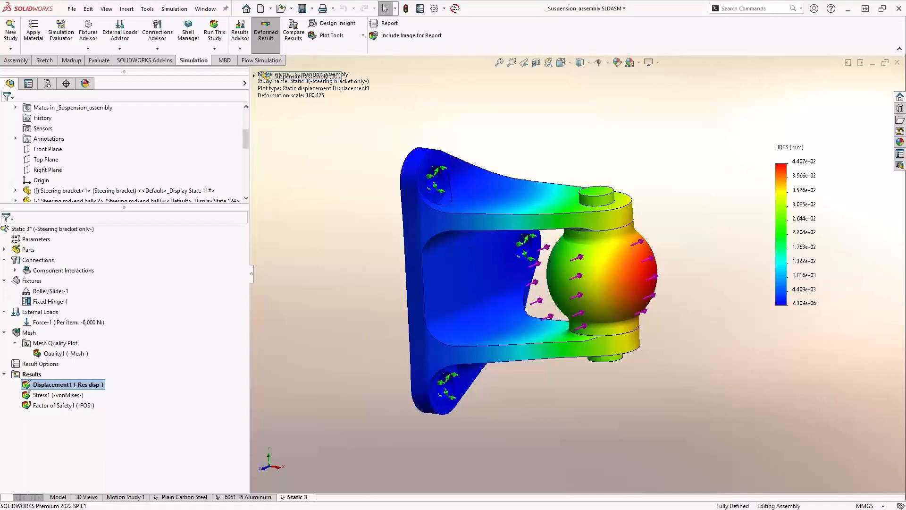
# Step: Hide the fixture and load symbols to inspect the bracket's displacement plot unobstructed
pyautogui.click(597, 65)
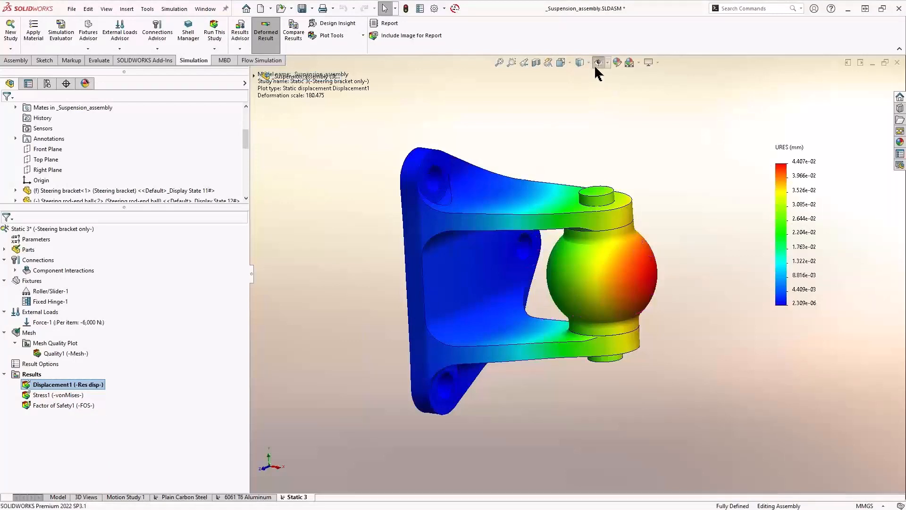
pyautogui.moveTo(614, 142); pyautogui.dragTo(659, 160, button='middle')
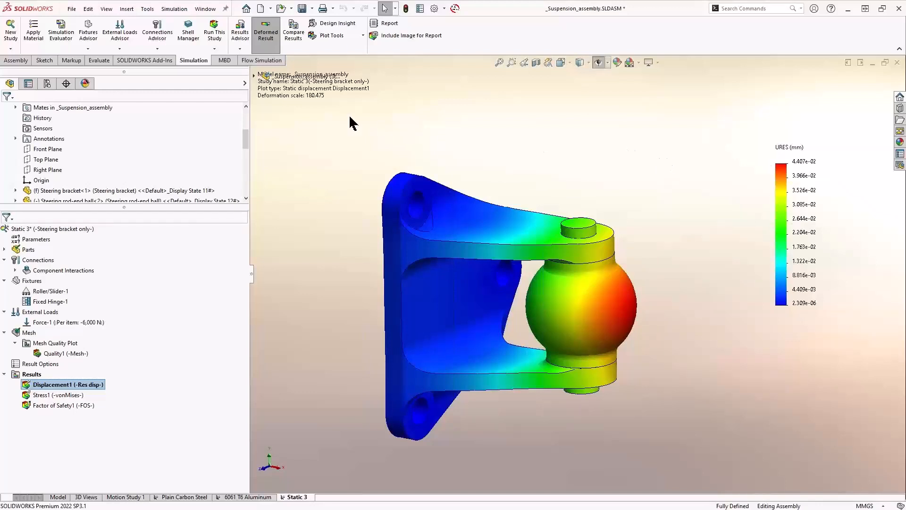
pyautogui.moveTo(594, 183); pyautogui.dragTo(566, 162, button='middle')
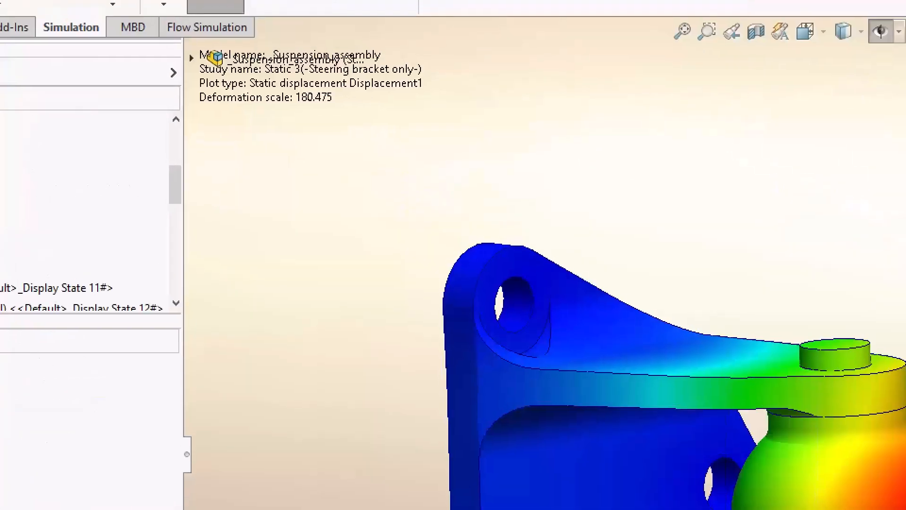
pyautogui.moveTo(297, 109); pyautogui.dragTo(341, 112)
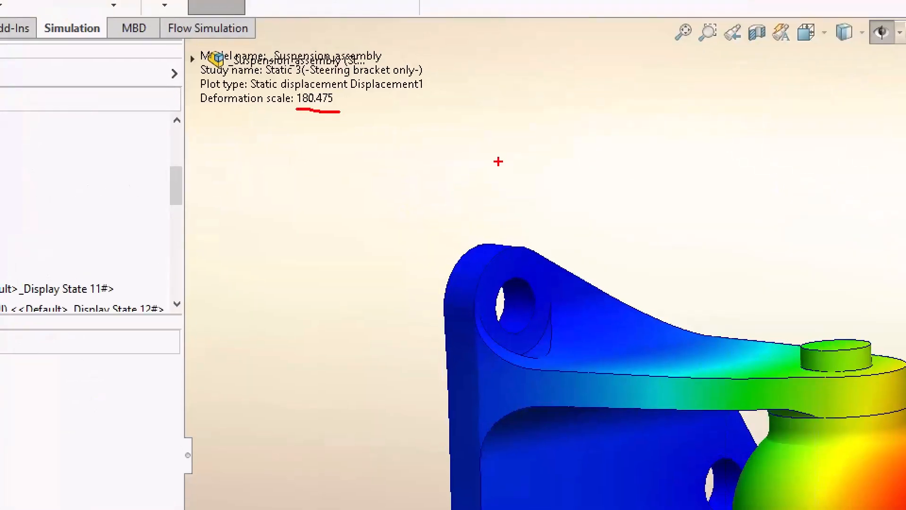
pyautogui.press('Escape')
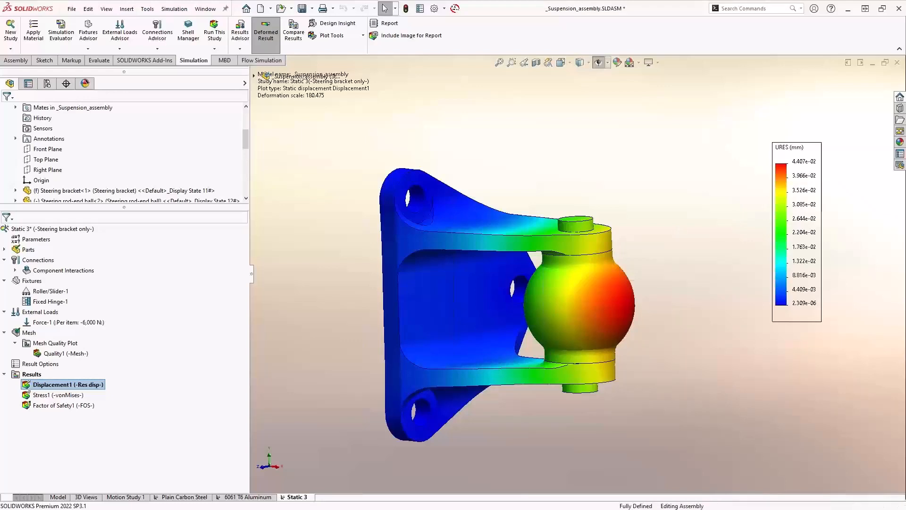
pyautogui.hotkey('ctrl', '1')
pyautogui.moveTo(835, 151); pyautogui.dragTo(761, 135)
pyautogui.moveTo(663, 108)
pyautogui.mouseDown()
pyautogui.moveTo(734, 201)
pyautogui.moveTo(826, 155)
pyautogui.moveTo(811, 134)
pyautogui.mouseUp()
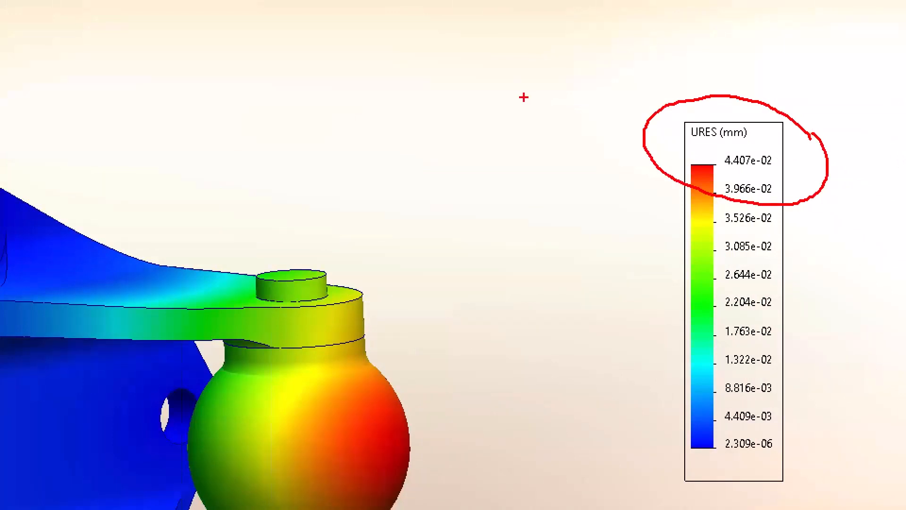
pyautogui.press('Escape')
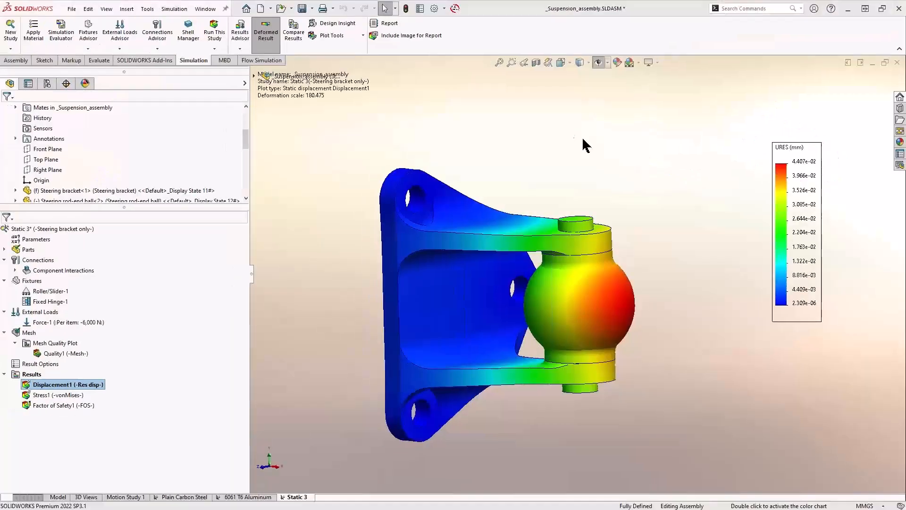
# Step: Expand the assembly's sensors to check the stress and displacement readings, and collapse them again
pyautogui.scroll(2, 246, 134)
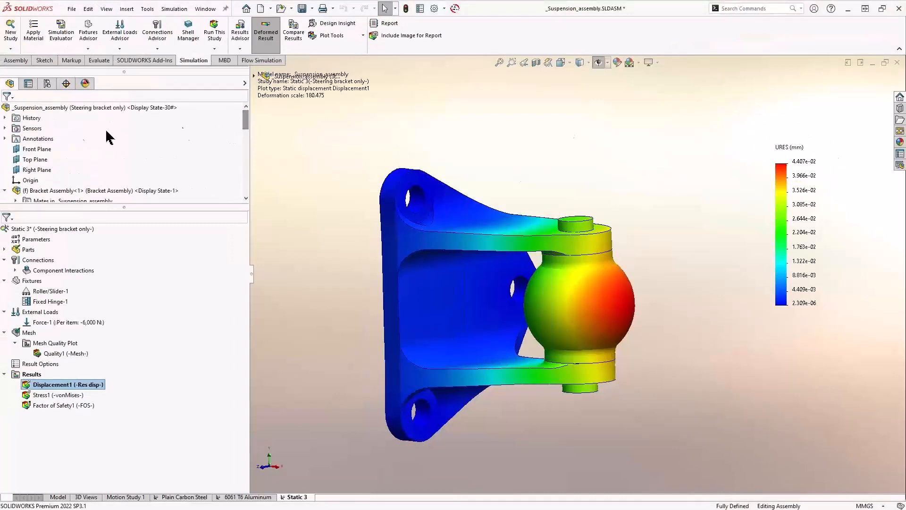
pyautogui.click(6, 128)
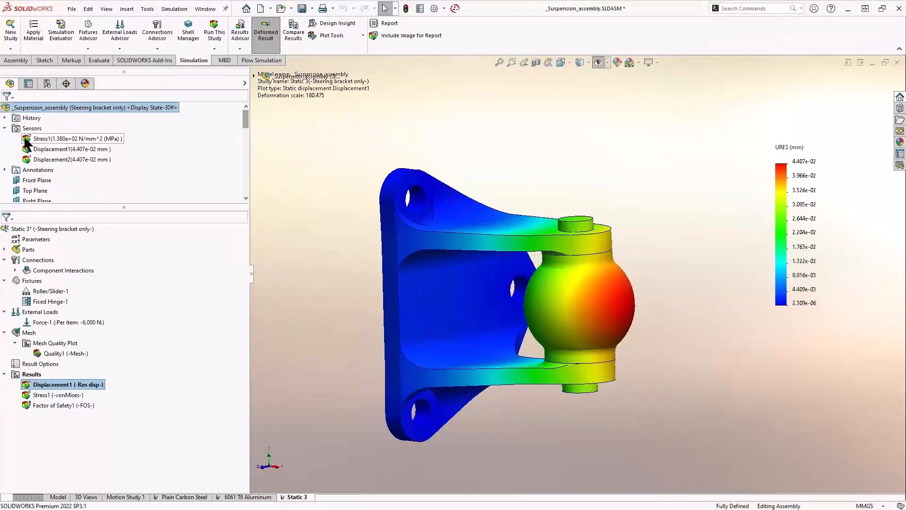
pyautogui.click(6, 129)
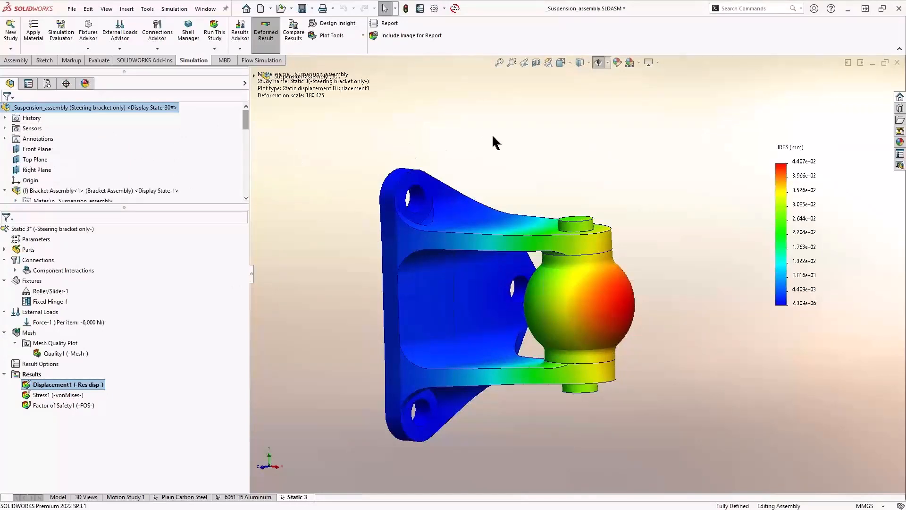
# Step: Animate the bracket's displacement plot with the playback speed reduced to 47, and close the animation
pyautogui.moveTo(492, 142); pyautogui.dragTo(525, 161, button='middle')
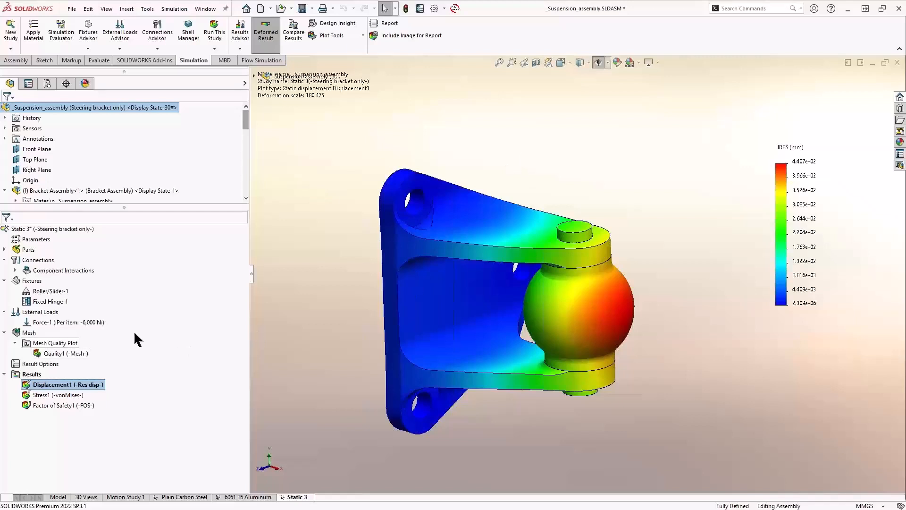
pyautogui.rightClick(45, 395)
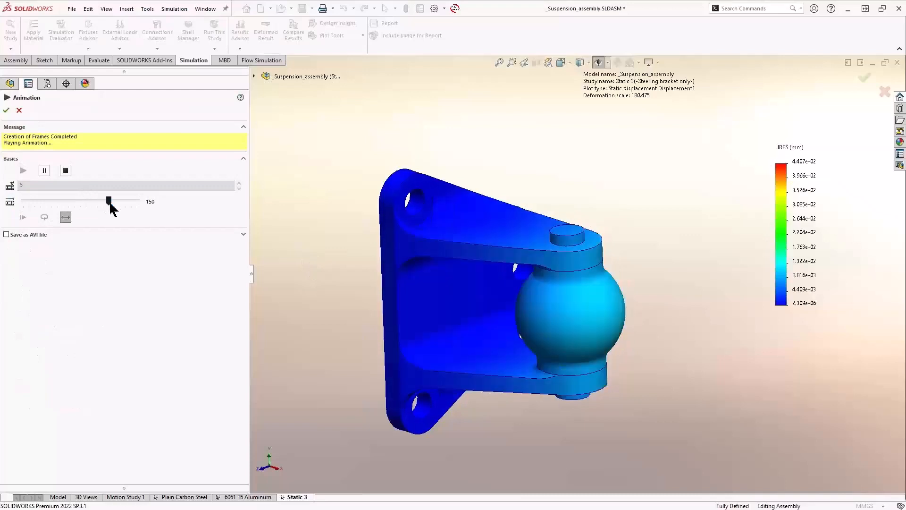
pyautogui.moveTo(106, 201); pyautogui.dragTo(51, 203)
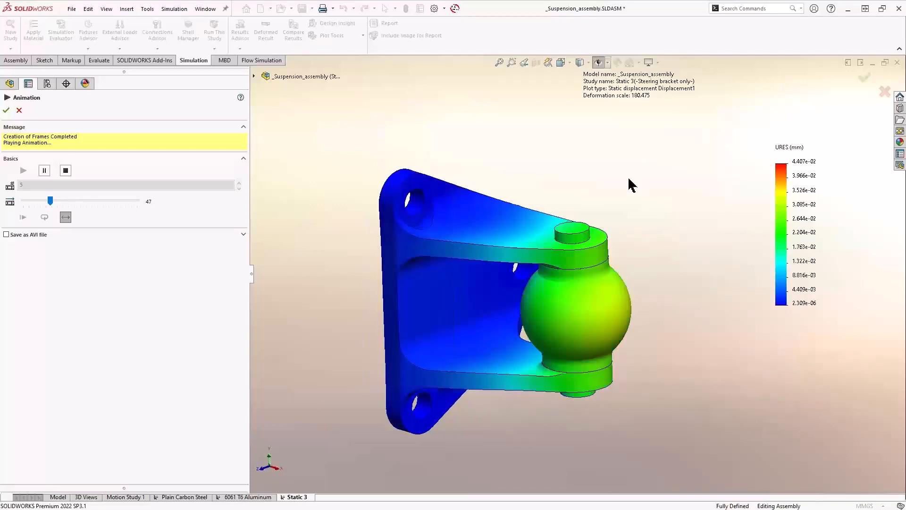
pyautogui.click(22, 112)
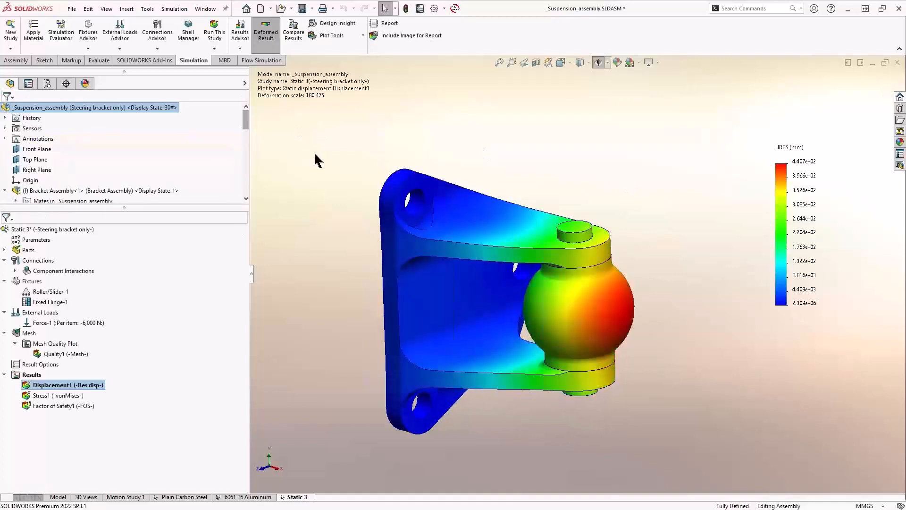
# Step: Display the von Mises stress plot and examine the stress concentrations on the bracket's arms from both sides
pyautogui.doubleClick(73, 395)
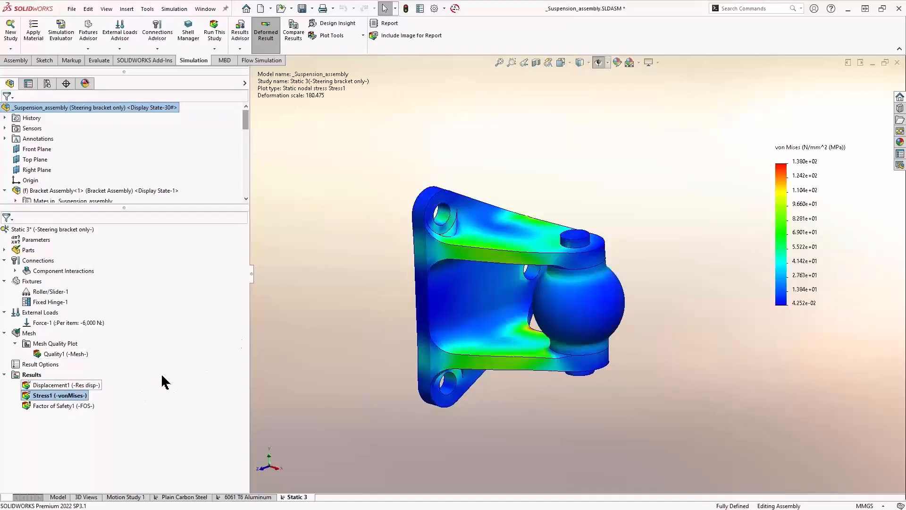
pyautogui.scroll(-2, 696, 272)
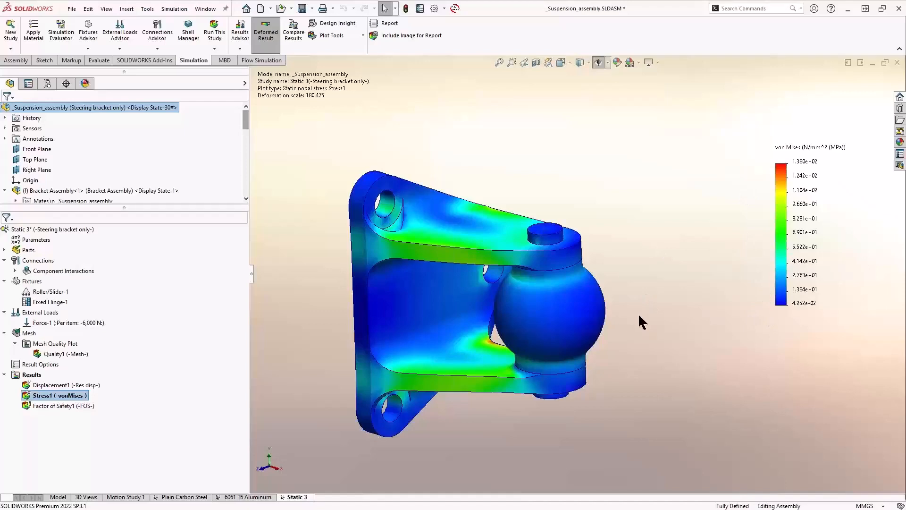
pyautogui.moveTo(669, 313); pyautogui.dragTo(590, 278, button='middle')
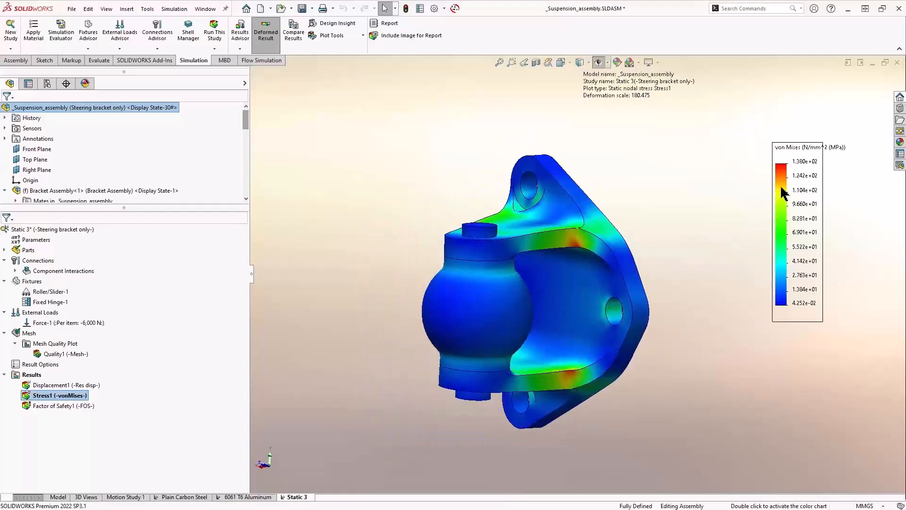
# Step: Show the maximum annotation on the stress plot and move its label clear of the bracket
pyautogui.doubleClick(780, 189)
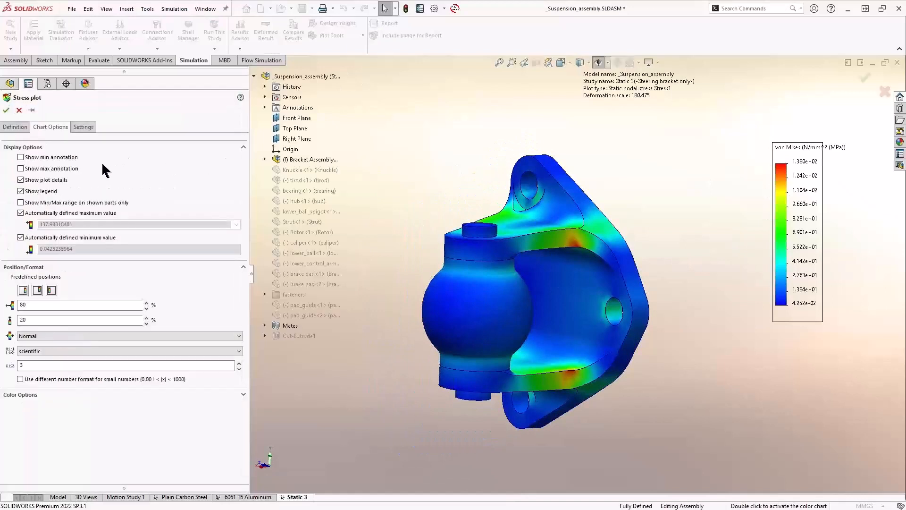
pyautogui.click(71, 169)
pyautogui.click(7, 110)
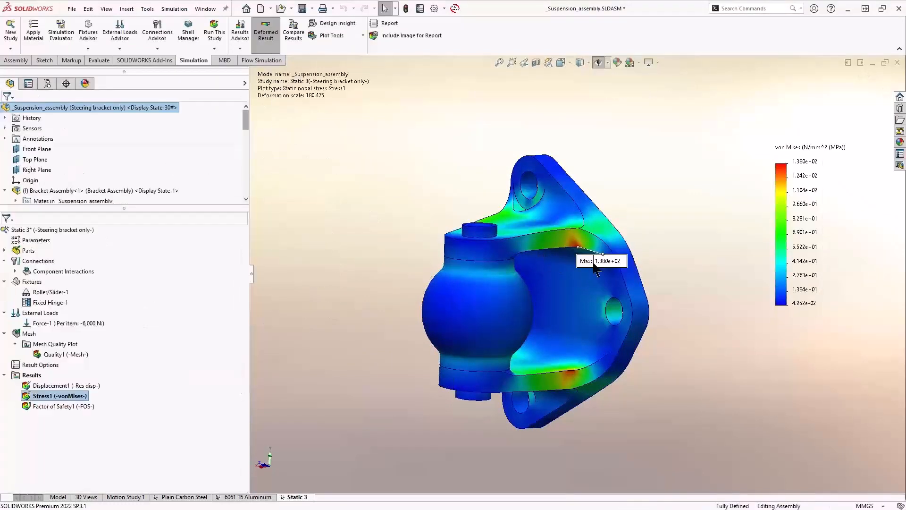
pyautogui.moveTo(597, 265); pyautogui.dragTo(646, 186)
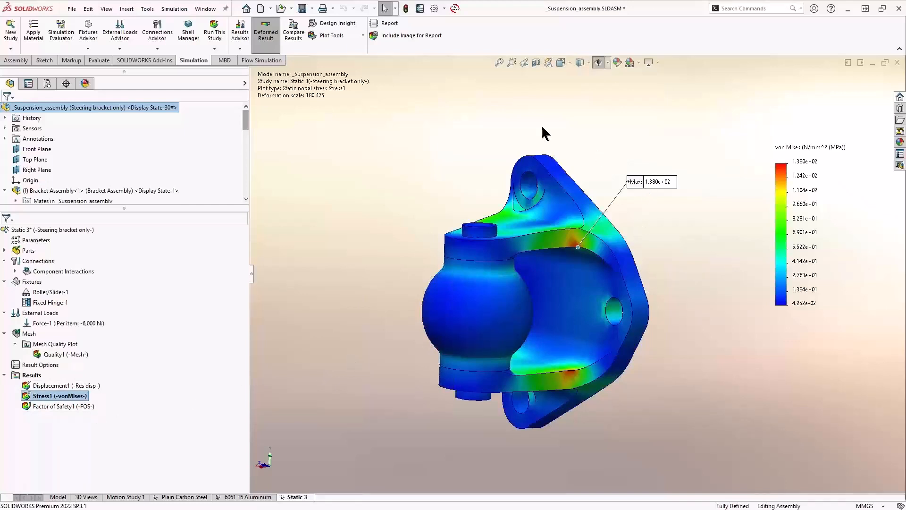
# Step: Display the factor of safety plot and set its legend maximum to 2 to inspect the weakest regions
pyautogui.doubleClick(75, 407)
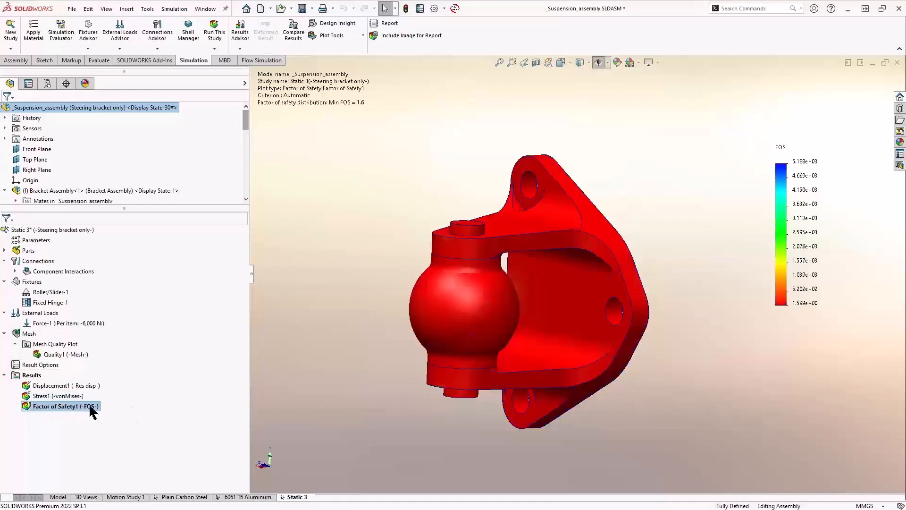
pyautogui.doubleClick(804, 161)
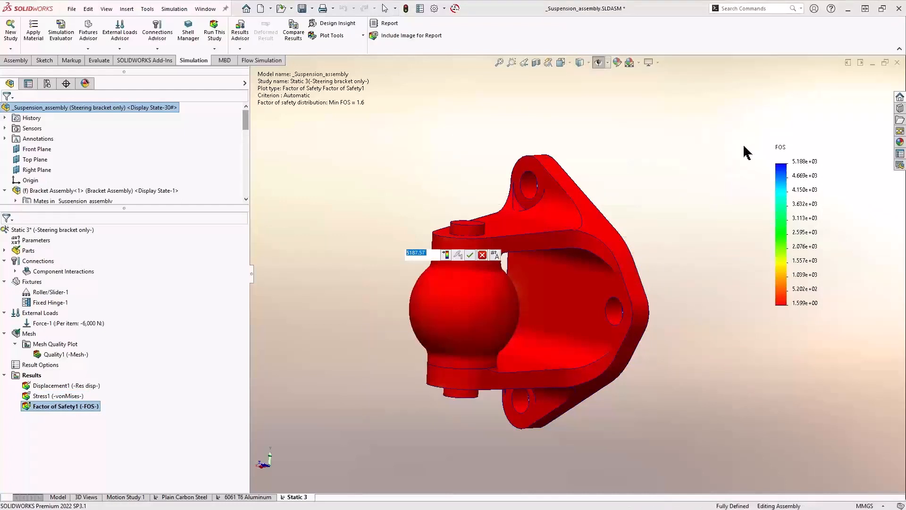
pyautogui.write('2')
pyautogui.press('Return')
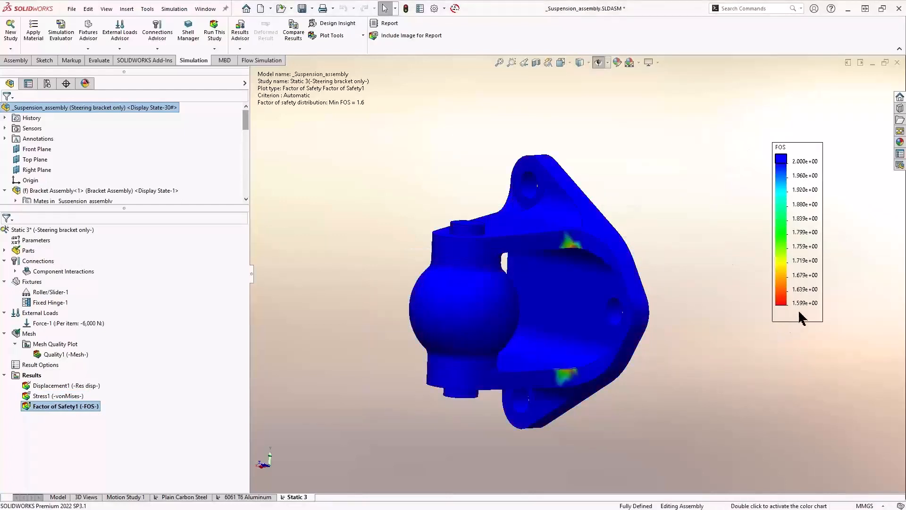
pyautogui.moveTo(700, 330); pyautogui.dragTo(703, 250, button='middle')
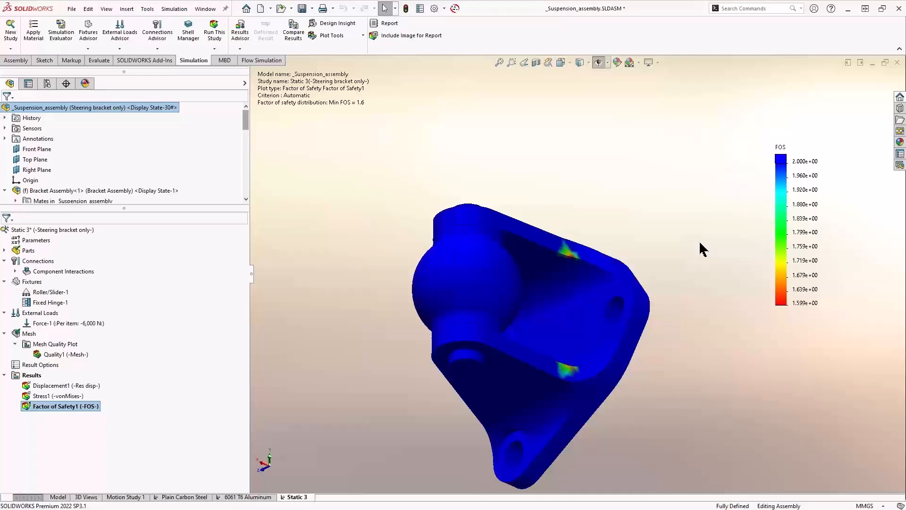
# Step: Return to the von Mises stress plot and view the whole bracket from its opposite side
pyautogui.doubleClick(50, 395)
pyautogui.moveTo(351, 254); pyautogui.dragTo(449, 345, button='middle')
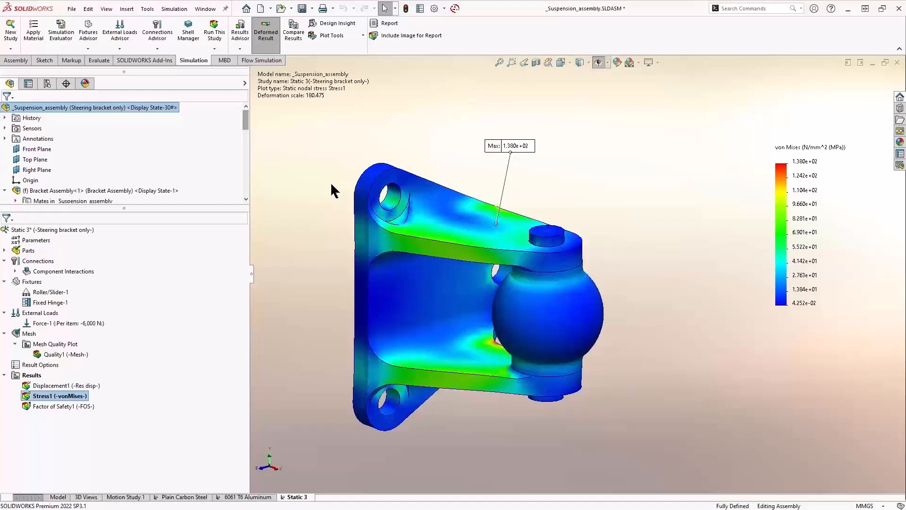
pyautogui.scroll(1, 307, 208)
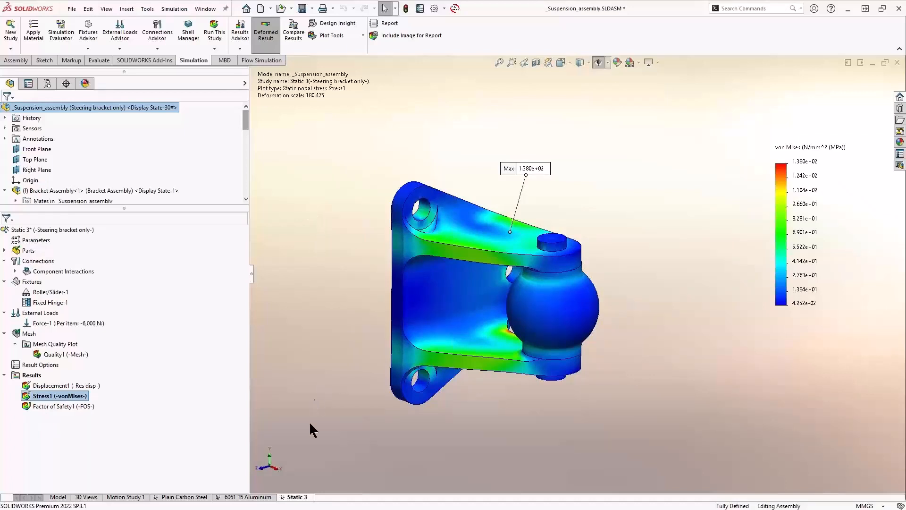
# Step: Copy the Static 3 study to a new static study named Static 4
pyautogui.rightClick(291, 499)
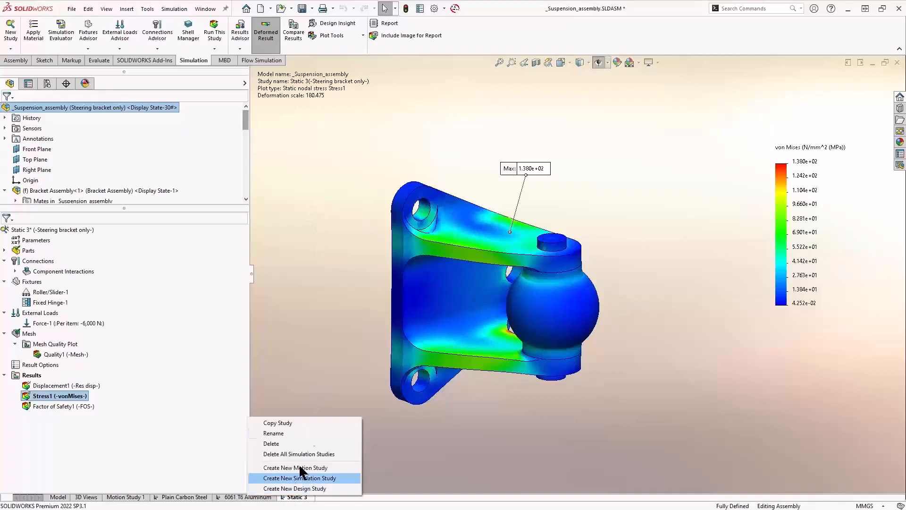
pyautogui.click(314, 422)
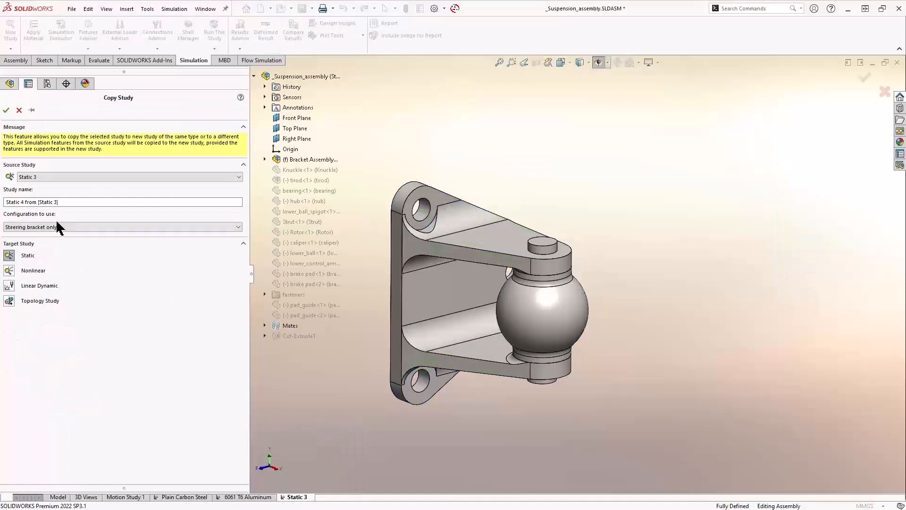
pyautogui.moveTo(26, 204); pyautogui.dragTo(137, 192)
pyautogui.press('BackSpace')
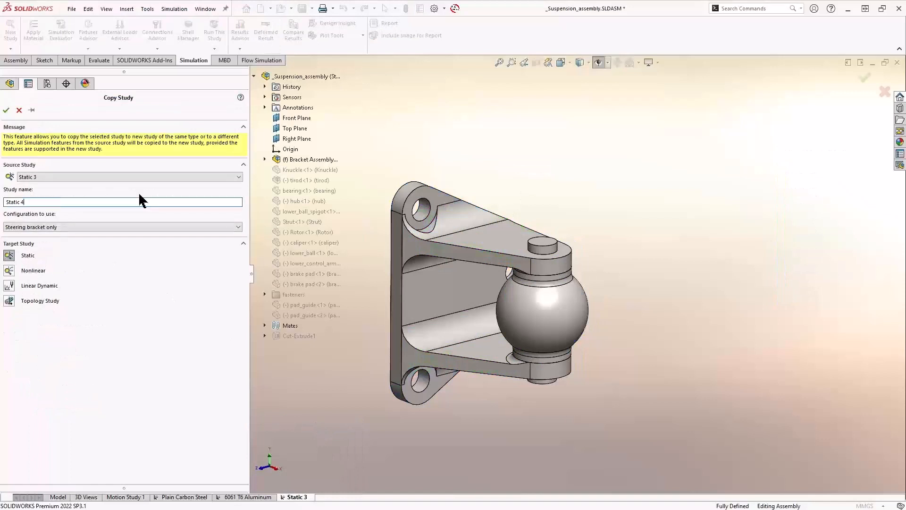
pyautogui.click(6, 110)
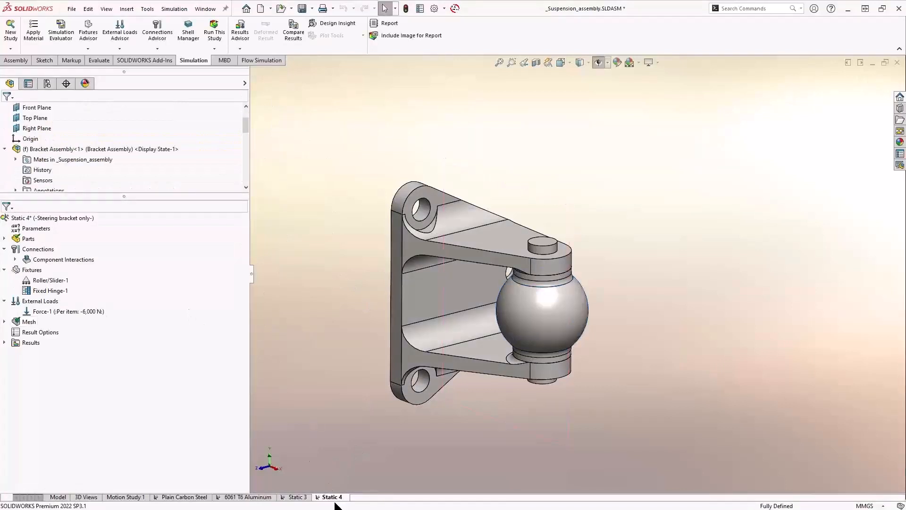
# Step: Apply the 6061-T6 (SS) aluminium alloy to all parts of the Static 4 study
pyautogui.click(5, 239)
pyautogui.rightClick(22, 239)
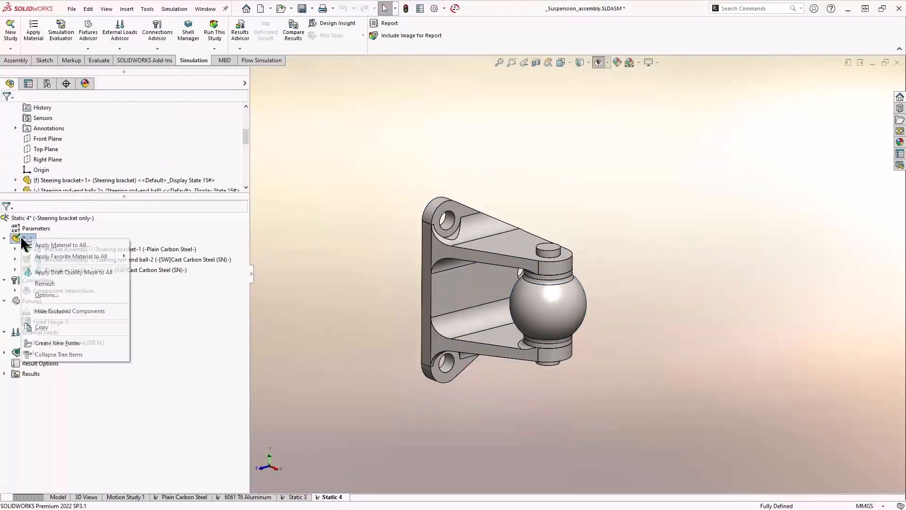
pyautogui.click(46, 245)
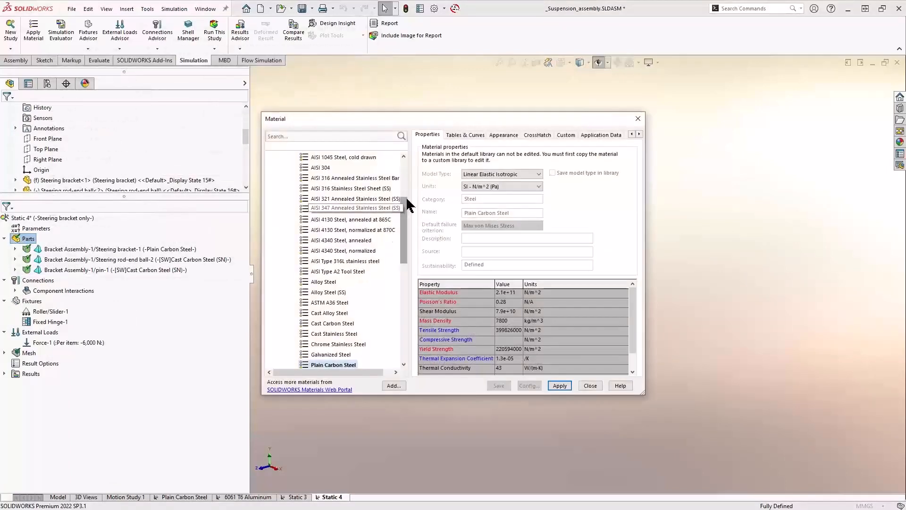
pyautogui.moveTo(404, 198); pyautogui.dragTo(400, 297)
pyautogui.click(282, 179)
pyautogui.click(283, 198)
pyautogui.click(331, 260)
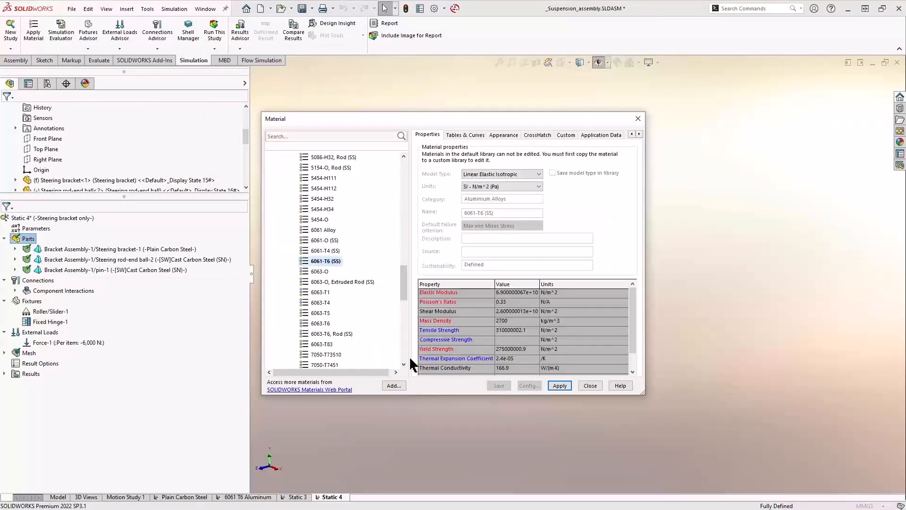
pyautogui.click(559, 385)
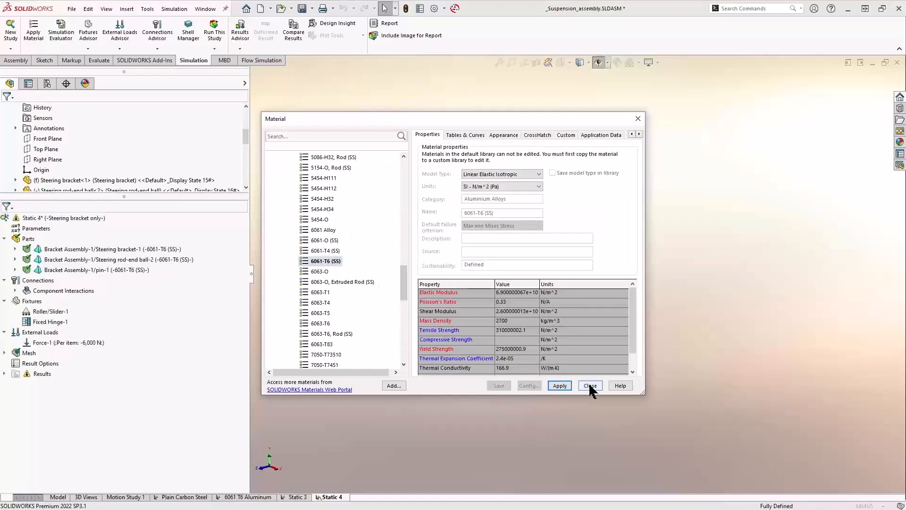
pyautogui.click(589, 385)
# Step: Run the Static 4 study and expand the assembly's sensors to check their stress and displacement readings
pyautogui.rightClick(85, 218)
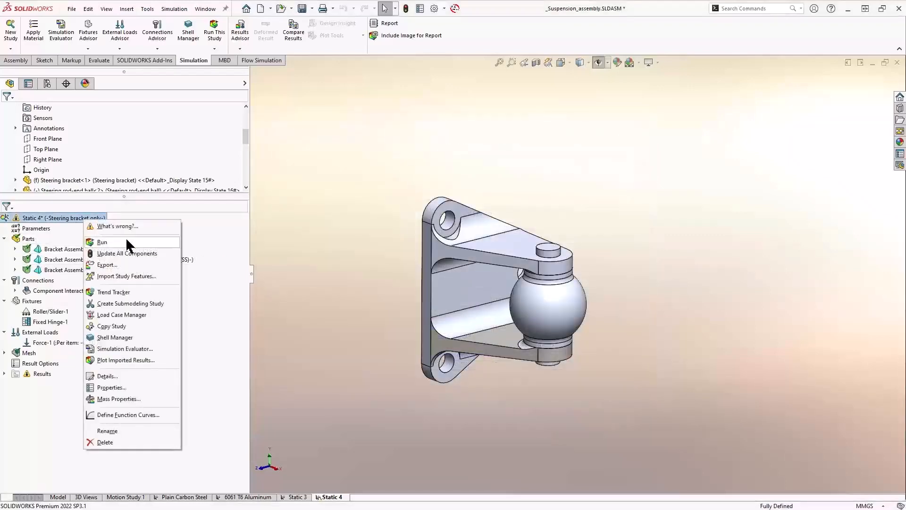
pyautogui.click(126, 239)
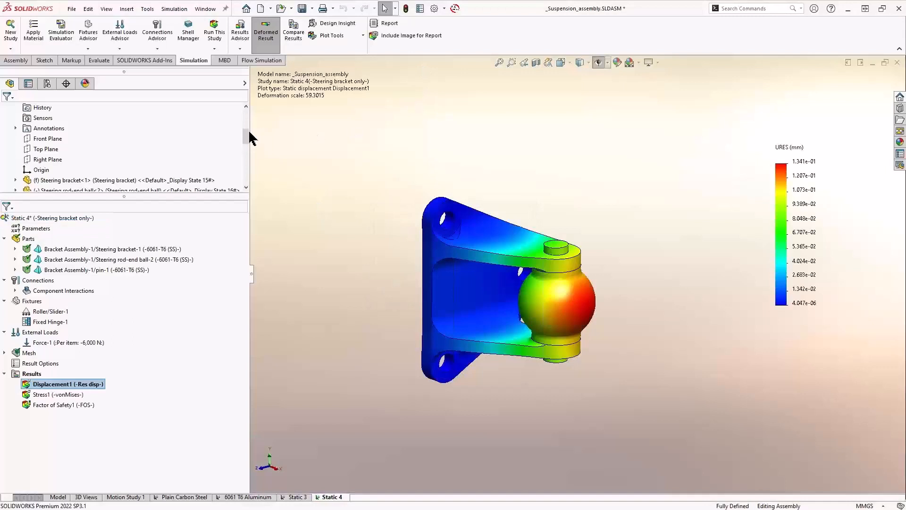
pyautogui.moveTo(247, 133); pyautogui.dragTo(250, 111)
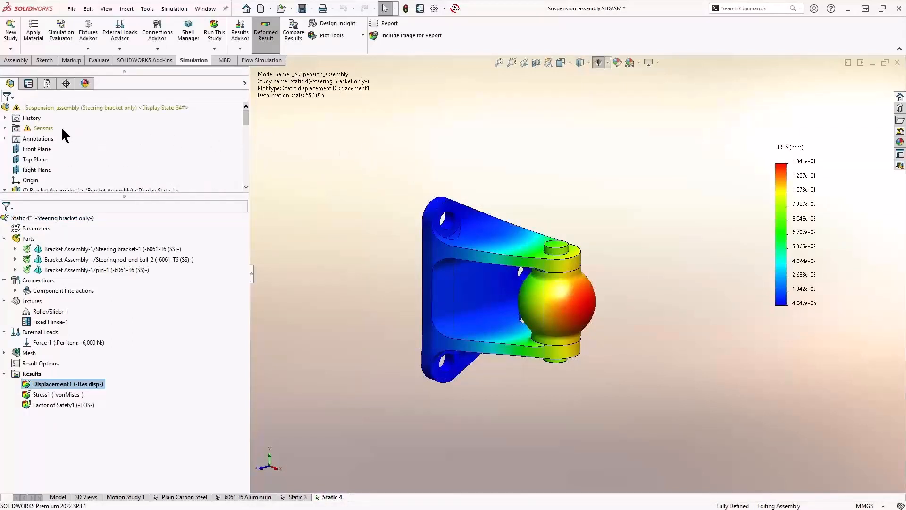
pyautogui.press('ctrl')
pyautogui.press('ctrl')
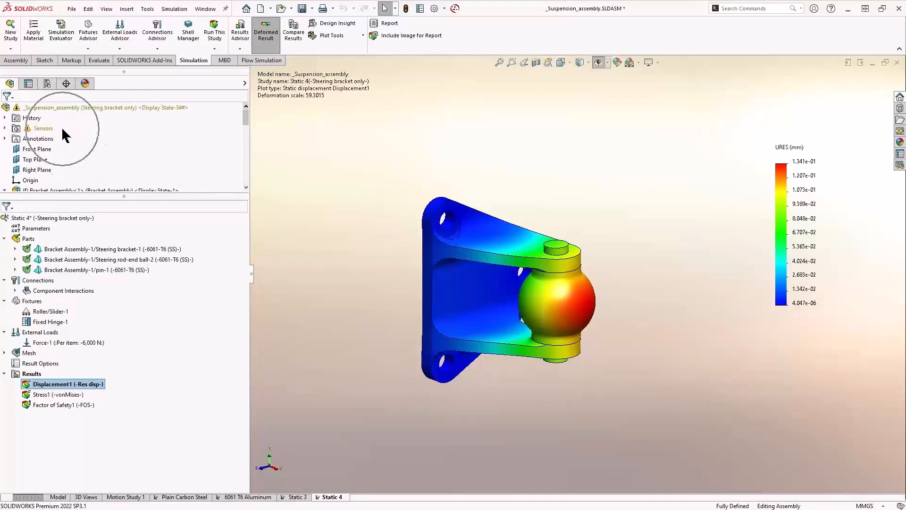
pyautogui.click(5, 129)
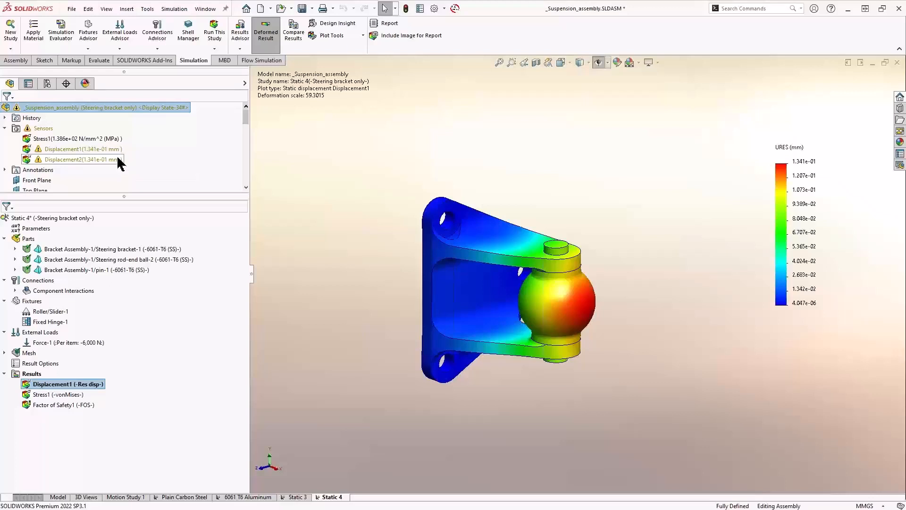
# Step: Show the Static 4 von Mises stress plot and iso-clip it at about 102.6 MPa to inspect the most highly stressed regions
pyautogui.scroll(-3, 613, 250)
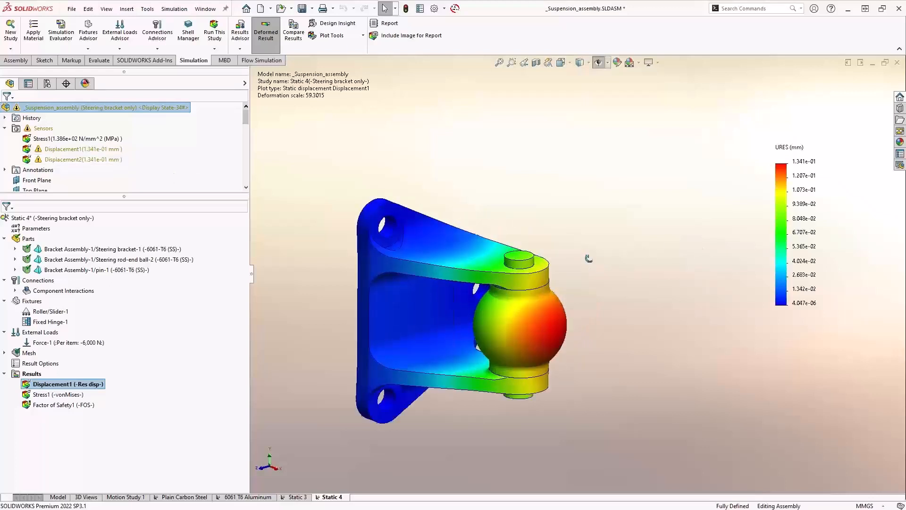
pyautogui.doubleClick(57, 394)
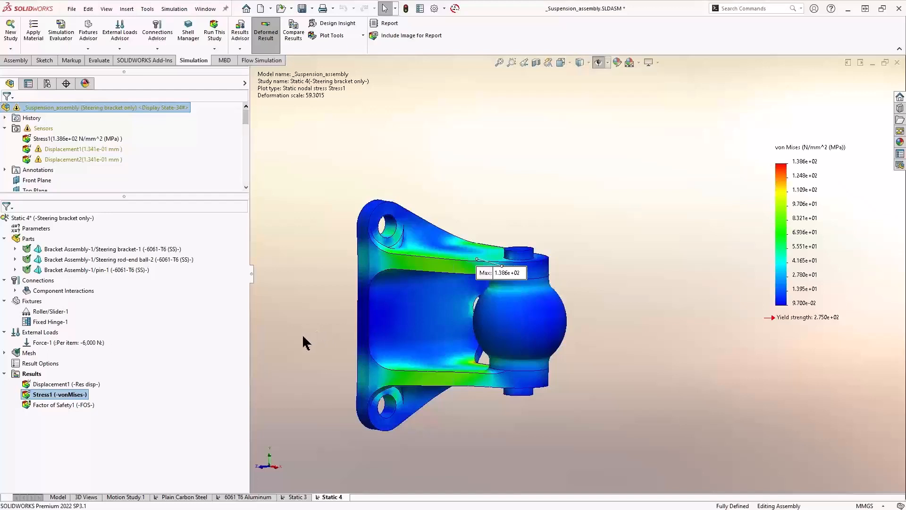
pyautogui.rightClick(63, 396)
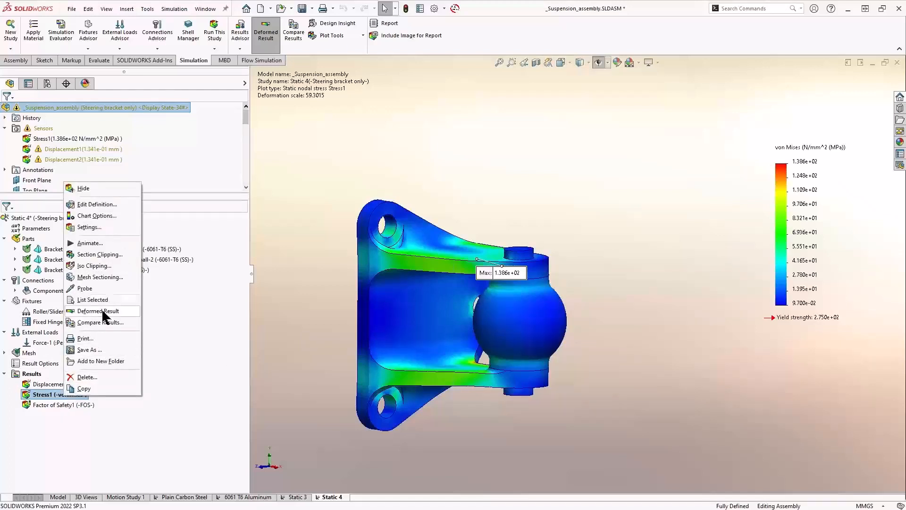
pyautogui.click(112, 266)
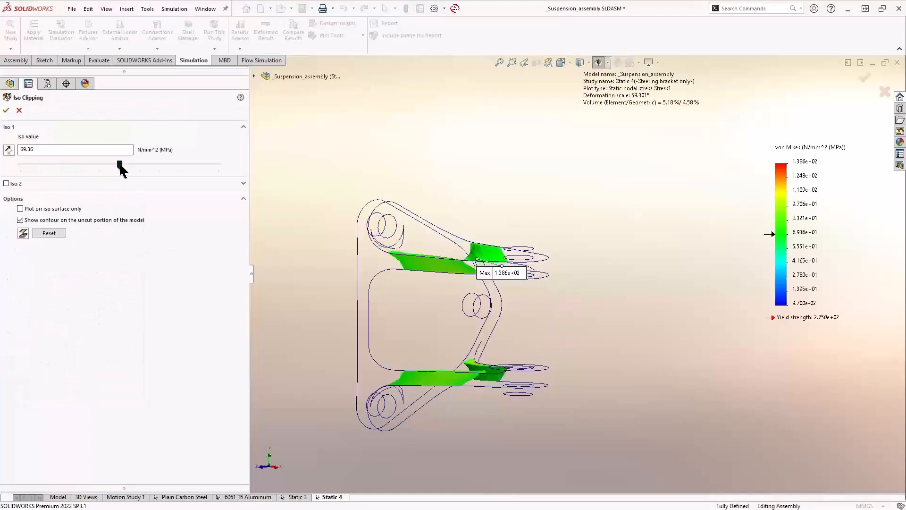
pyautogui.moveTo(120, 164); pyautogui.dragTo(168, 165)
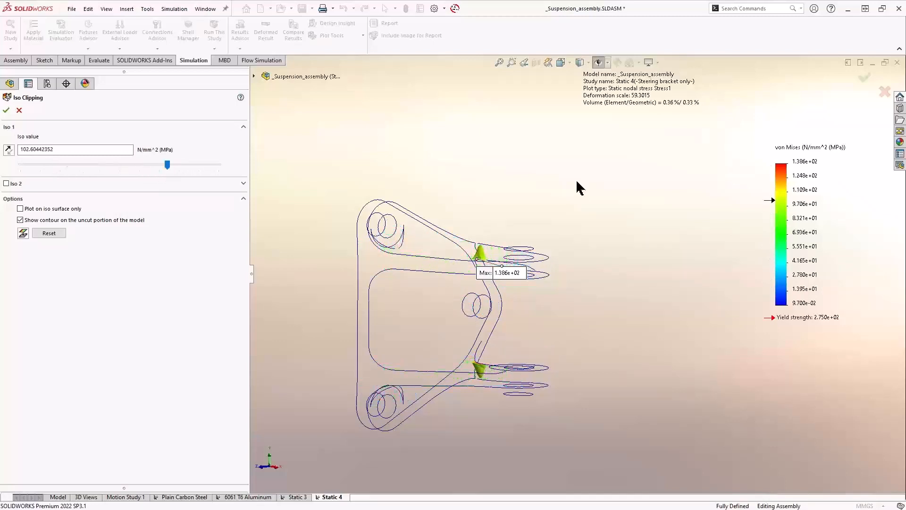
pyautogui.moveTo(580, 187)
pyautogui.mouseDown(button='middle')
pyautogui.moveTo(529, 279)
pyautogui.moveTo(614, 330)
pyautogui.moveTo(561, 273)
pyautogui.moveTo(578, 277)
pyautogui.mouseUp(button='middle')
pyautogui.scroll(-6, 559, 281)
pyautogui.scroll(4, 579, 278)
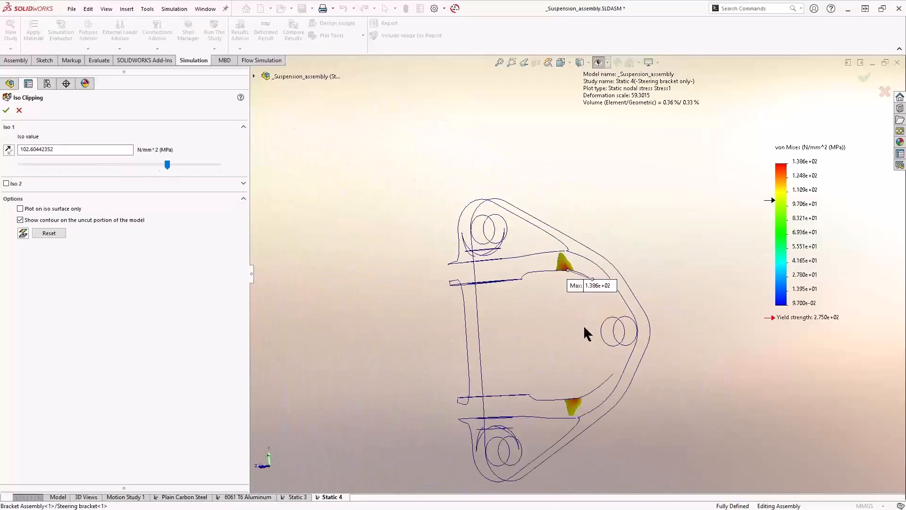
pyautogui.moveTo(585, 333); pyautogui.dragTo(557, 330, button='middle')
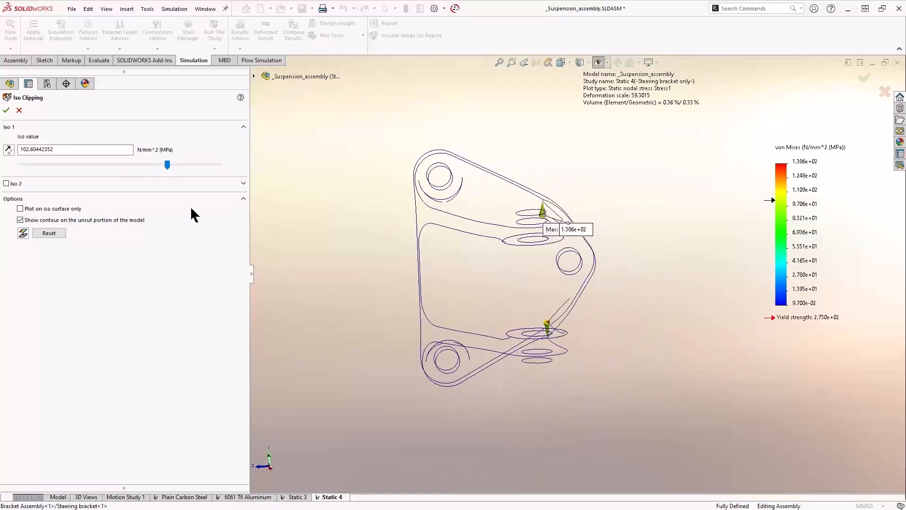
# Step: Lower the stress plot's iso clipping value to about 5.64 MPa, check the cut-away low-stress area and accept the clipping
pyautogui.moveTo(167, 164); pyautogui.dragTo(28, 163)
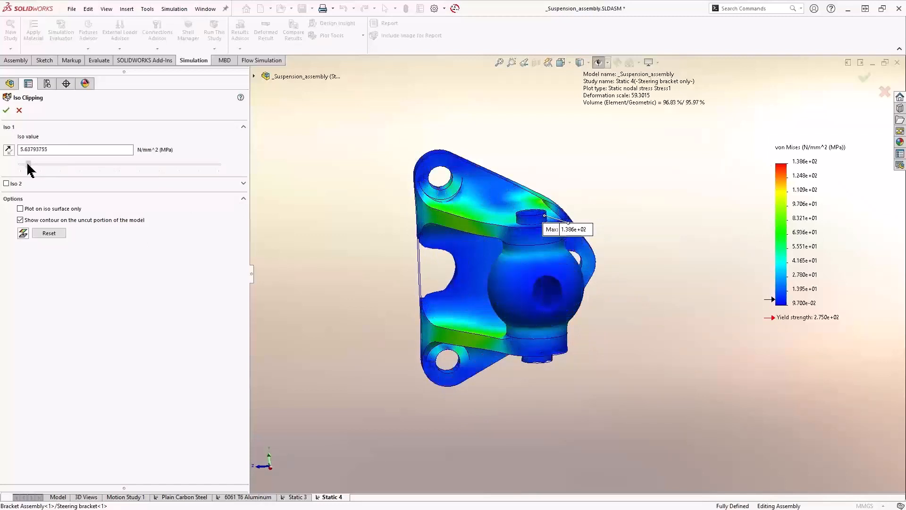
pyautogui.scroll(-1, 489, 270)
pyautogui.moveTo(498, 264)
pyautogui.mouseDown(button='middle')
pyautogui.moveTo(508, 255)
pyautogui.moveTo(508, 264)
pyautogui.mouseUp(button='middle')
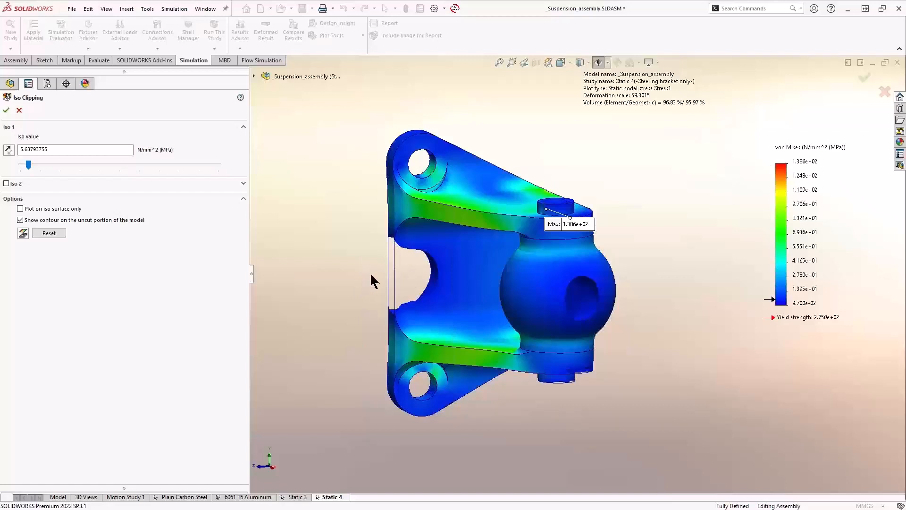
pyautogui.click(6, 110)
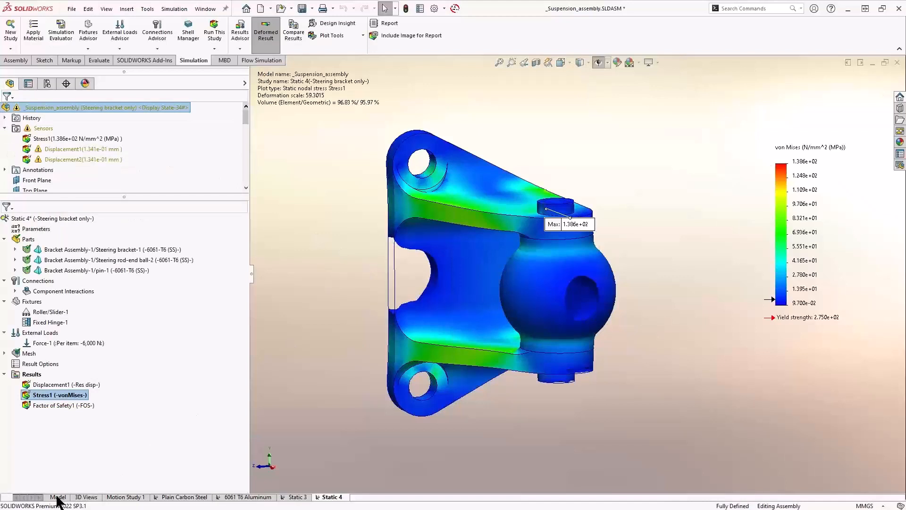
# Step: Return to the model and overlay Static 4's Stress1 (-vonMises-) result on it with Simulation Display
pyautogui.click(57, 496)
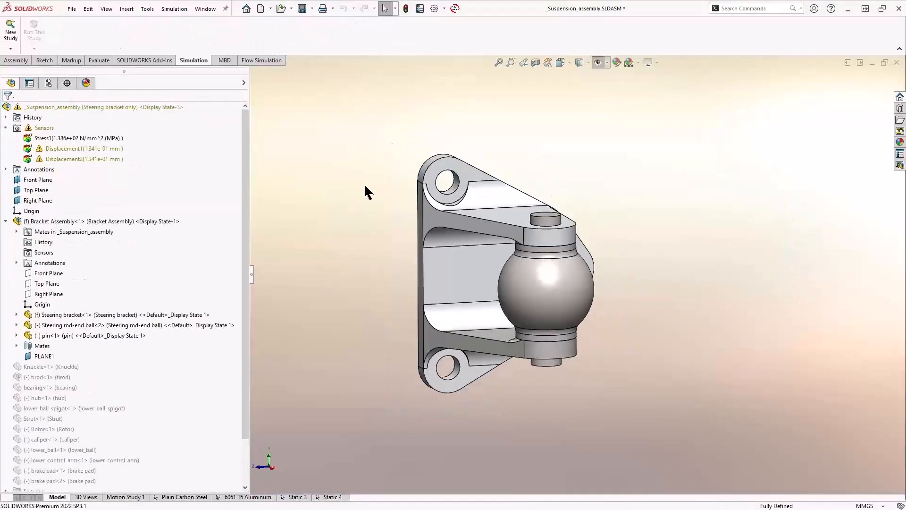
pyautogui.click(657, 64)
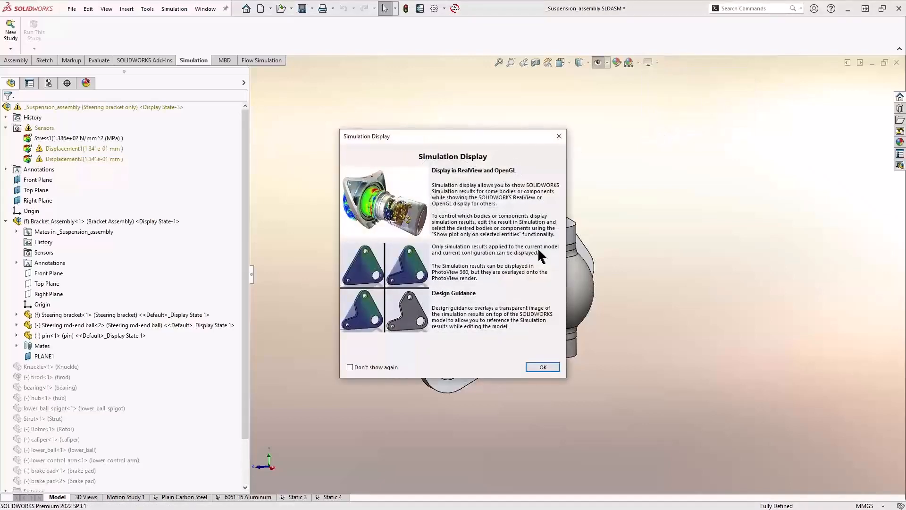
pyautogui.click(545, 367)
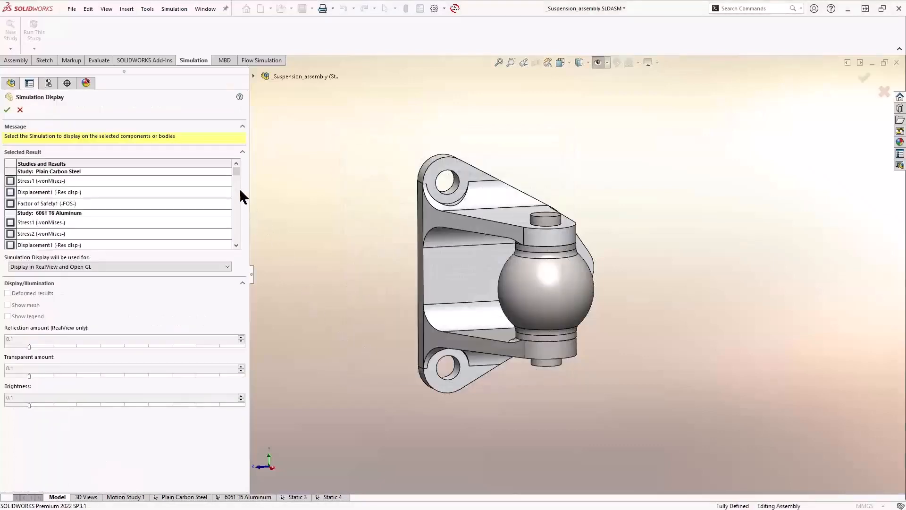
pyautogui.moveTo(236, 173); pyautogui.dragTo(235, 239)
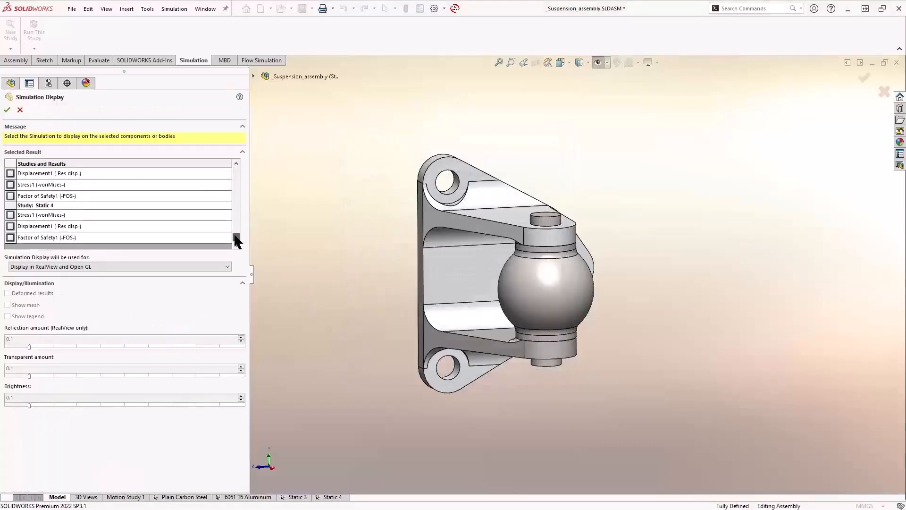
pyautogui.click(10, 215)
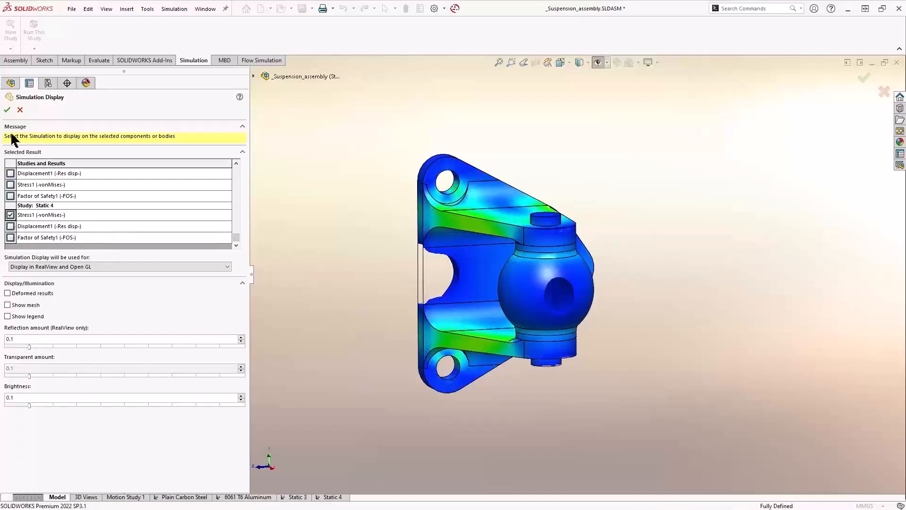
pyautogui.click(7, 109)
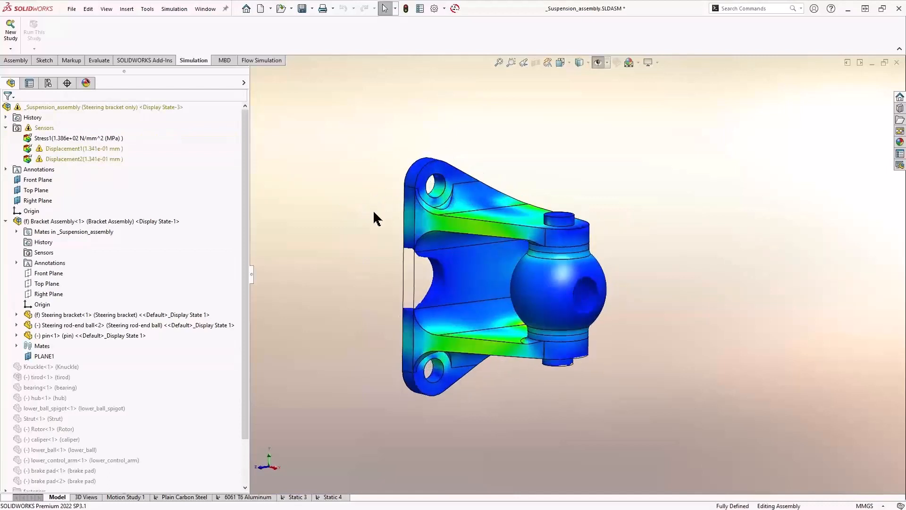
# Step: Start a new assembly sketch on the steering bracket's flat back-plate face, inside the clipped low-stress area
pyautogui.click(5, 221)
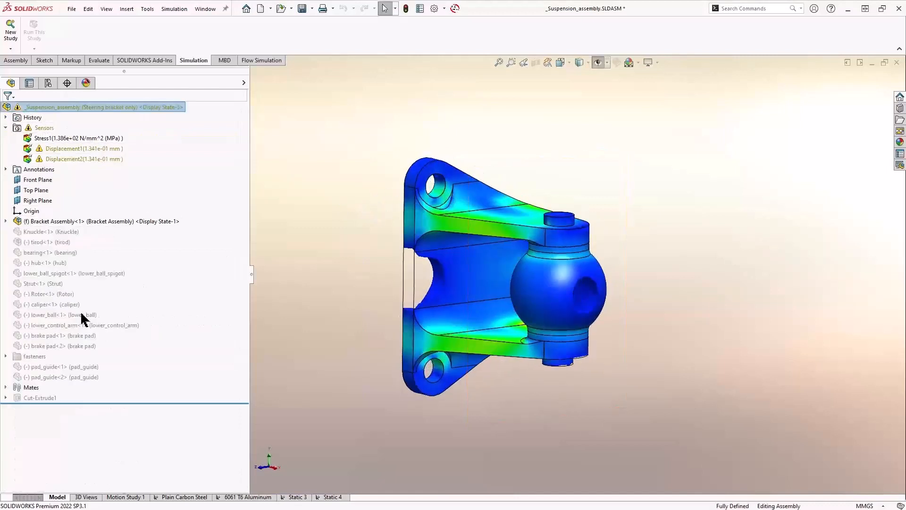
pyautogui.moveTo(421, 255); pyautogui.dragTo(369, 253, button='middle')
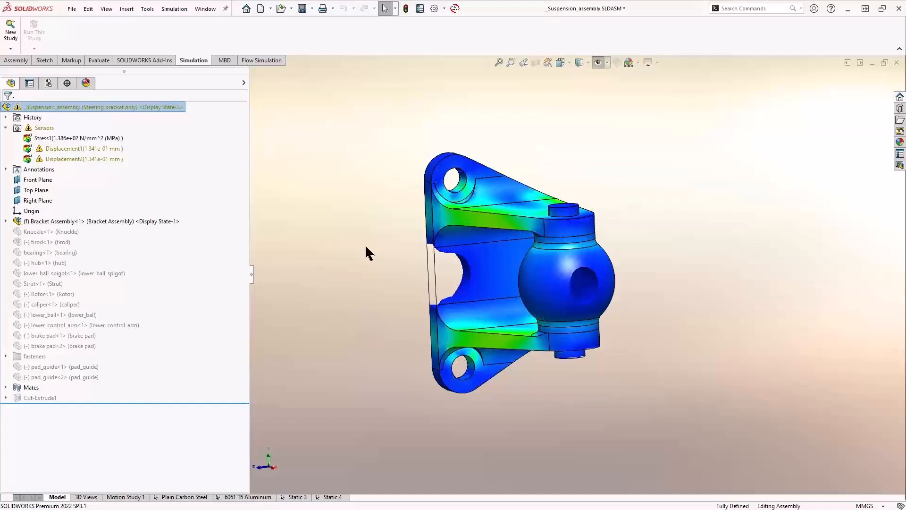
pyautogui.scroll(-2, 481, 274)
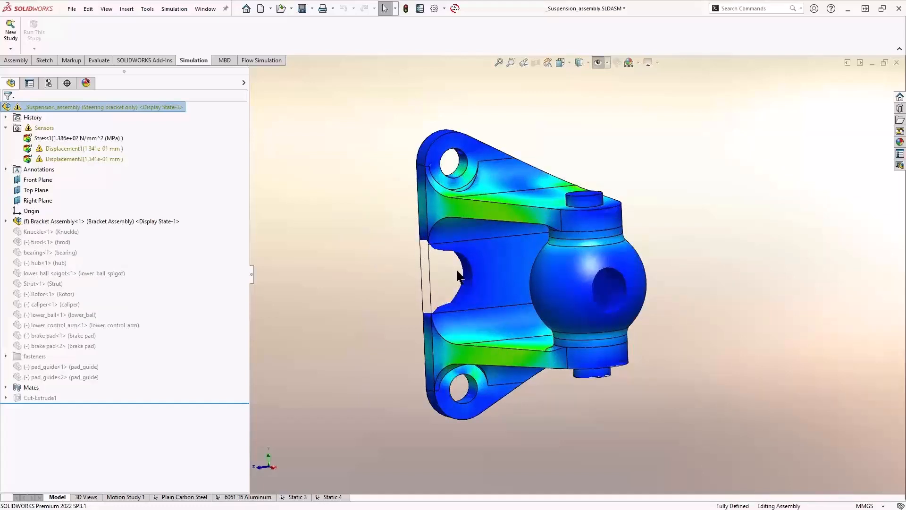
pyautogui.moveTo(465, 273)
pyautogui.mouseDown(button='middle')
pyautogui.moveTo(496, 260)
pyautogui.moveTo(460, 258)
pyautogui.mouseUp(button='middle')
pyautogui.scroll(-2, 453, 264)
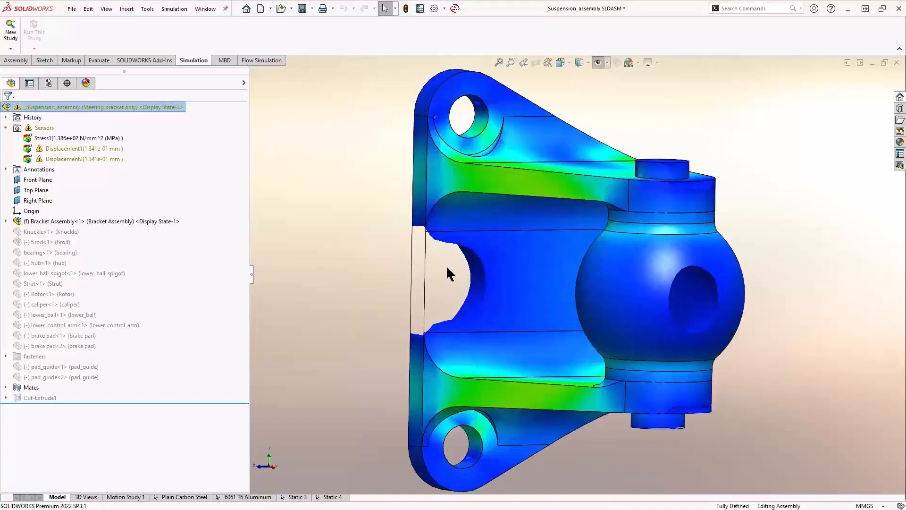
pyautogui.click(448, 267)
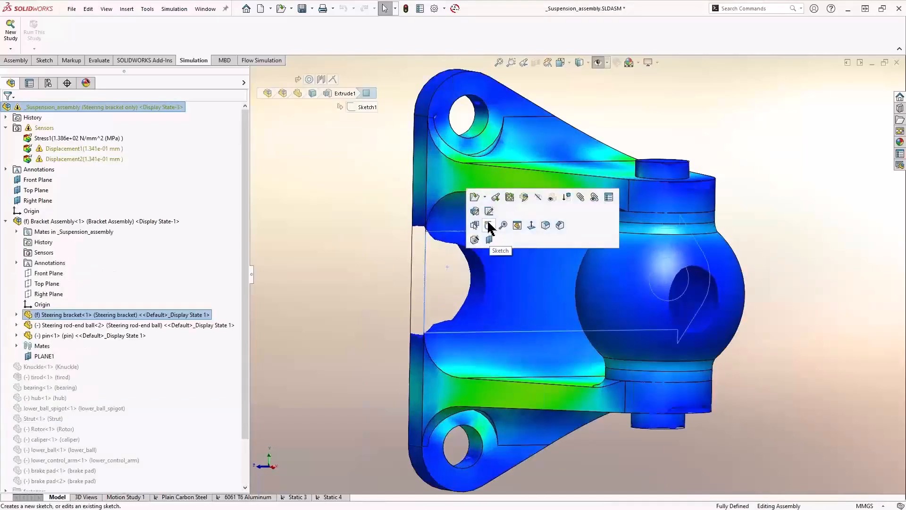
pyautogui.click(489, 239)
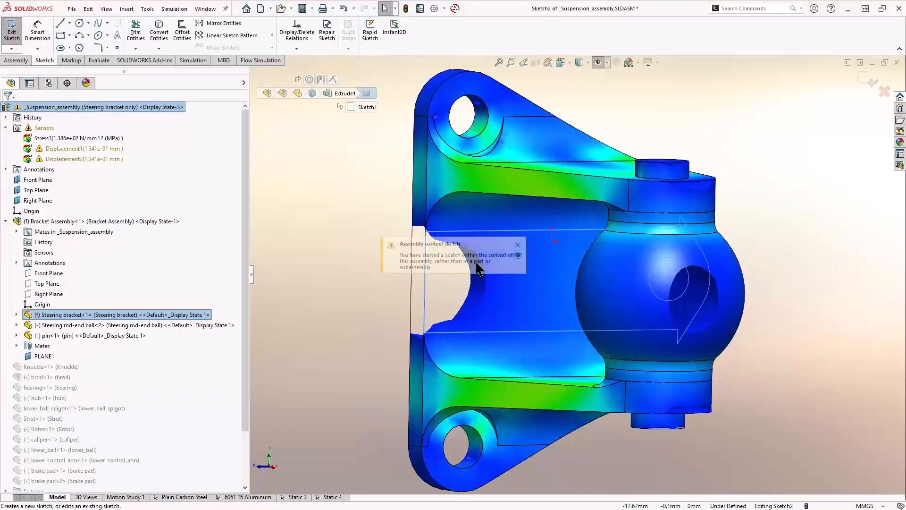
pyautogui.click(518, 245)
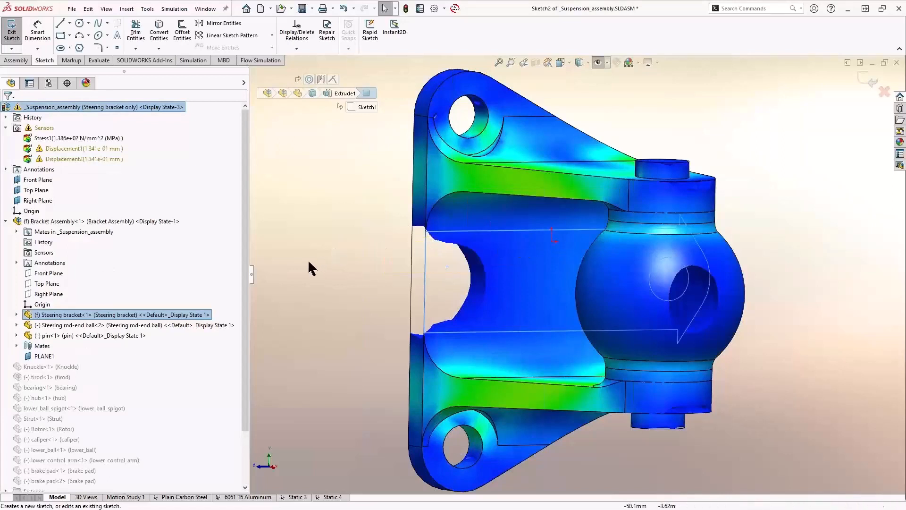
# Step: Sketch a closed D-shaped profile around the low-stress gap: 19 mm vertical edge, two horizontal lines about 10 mm long, and a tangent arc joining them
pyautogui.press('l')
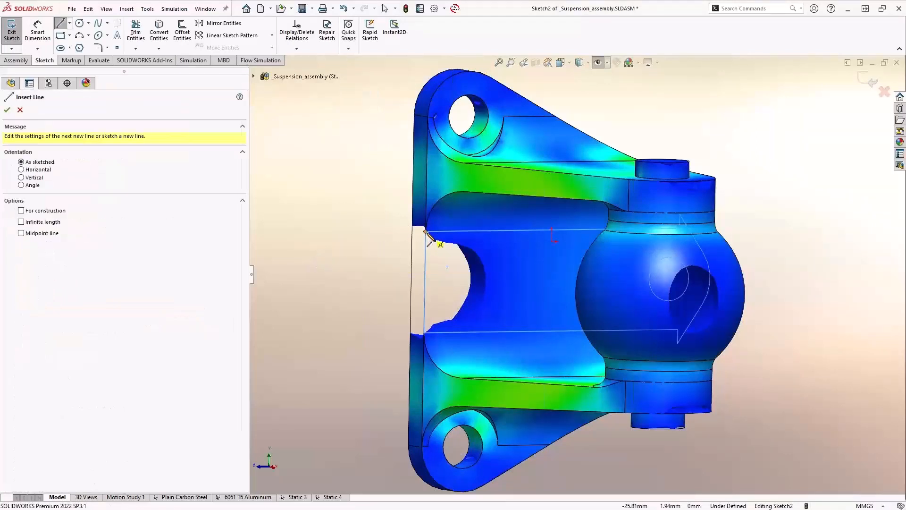
pyautogui.click(426, 231)
pyautogui.click(474, 232)
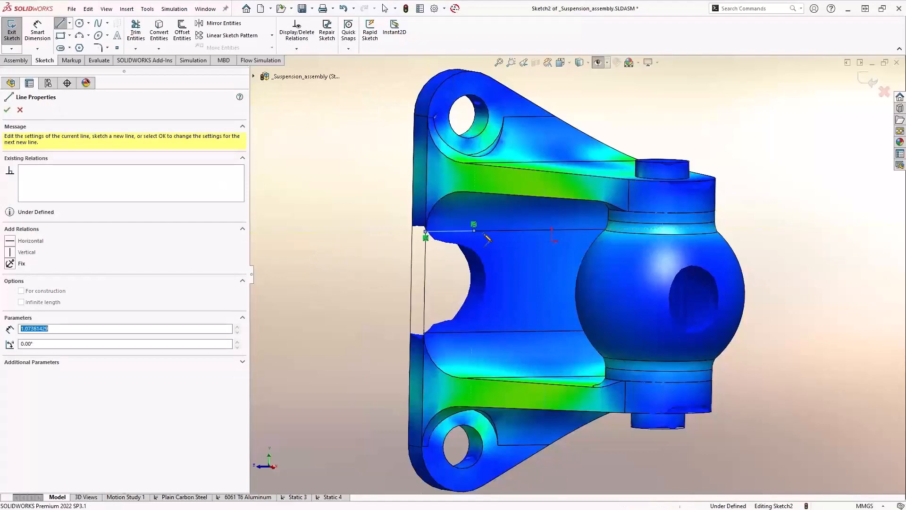
pyautogui.press('a')
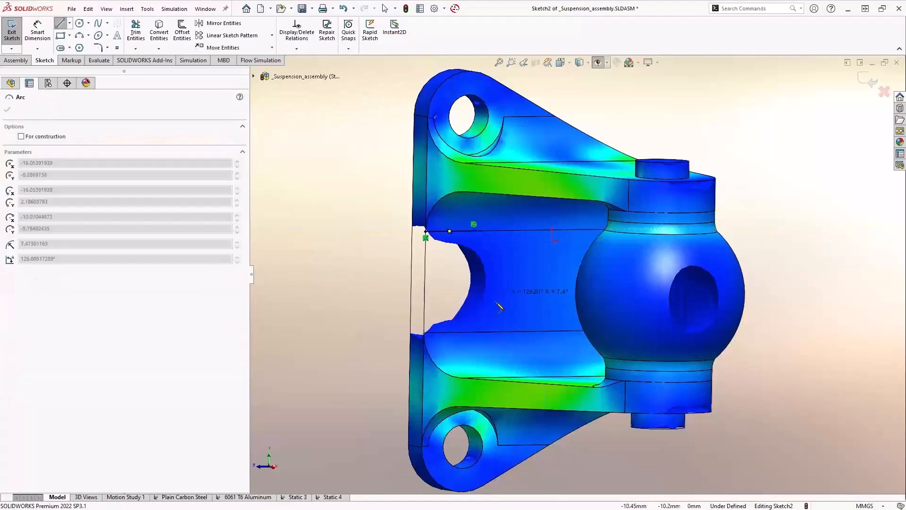
pyautogui.click(478, 333)
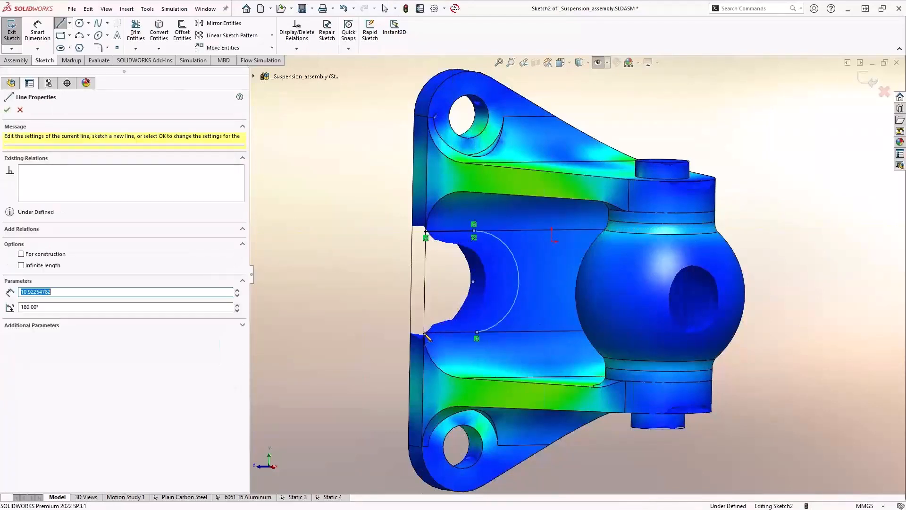
pyautogui.click(424, 332)
pyautogui.click(426, 231)
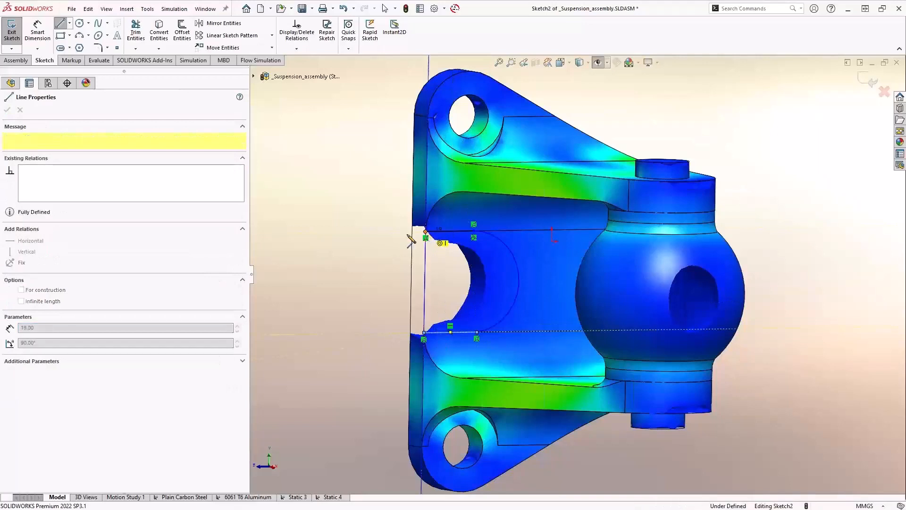
# Step: Dimension the upper horizontal line of the D-shaped profile to 7 mm
pyautogui.moveTo(324, 279); pyautogui.dragTo(324, 257, button='right')
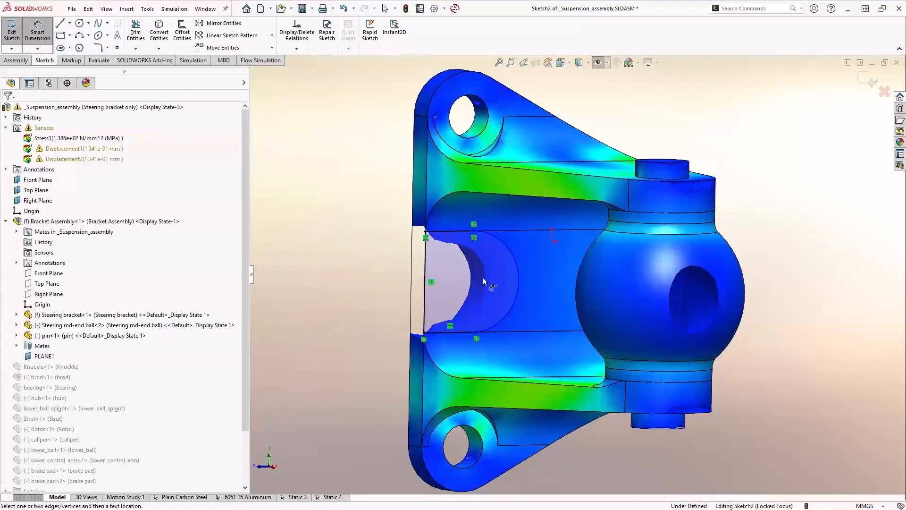
pyautogui.click(426, 277)
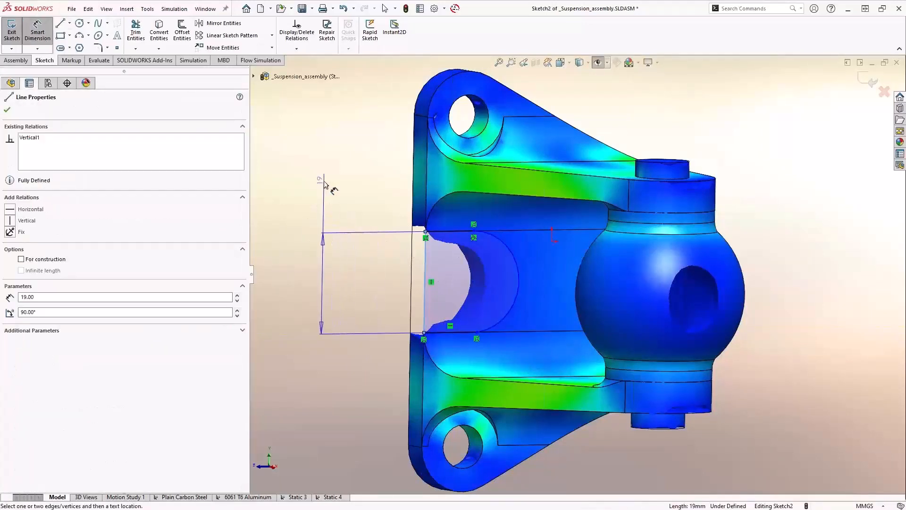
pyautogui.press('Escape')
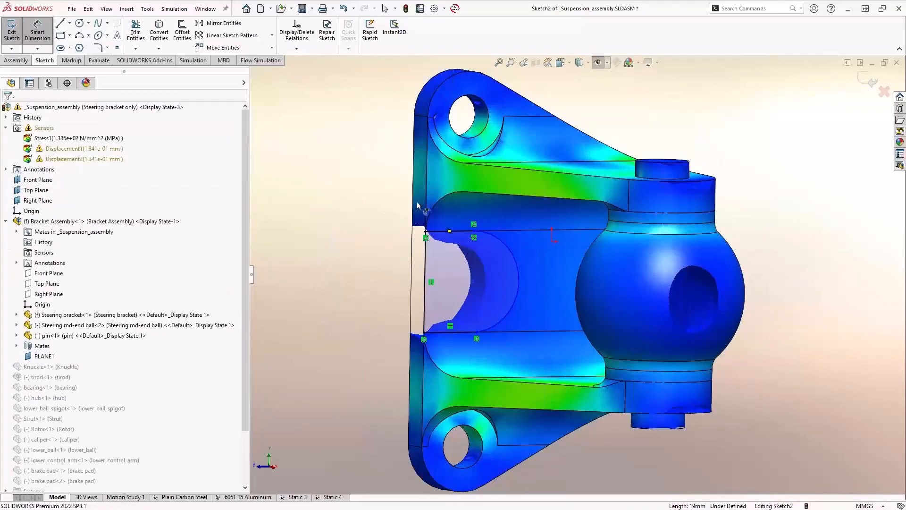
pyautogui.click(456, 232)
pyautogui.click(357, 182)
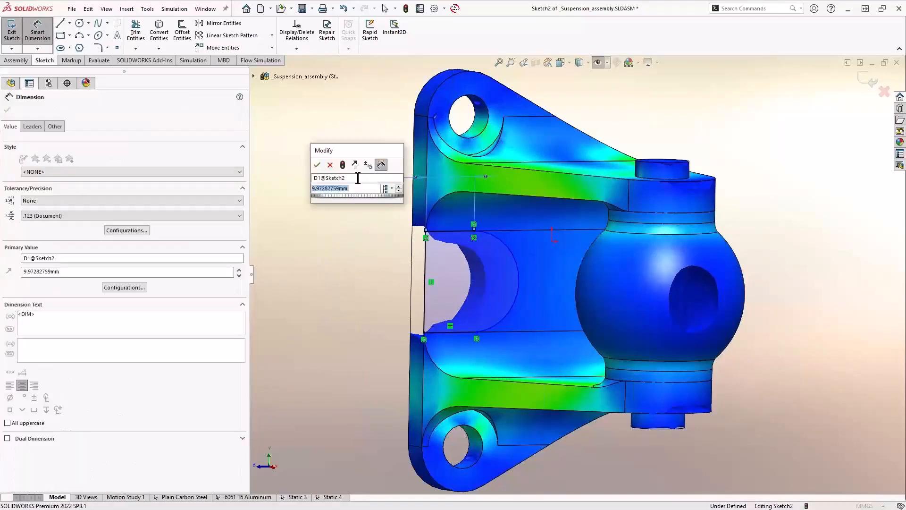
pyautogui.write('7')
pyautogui.press('Return')
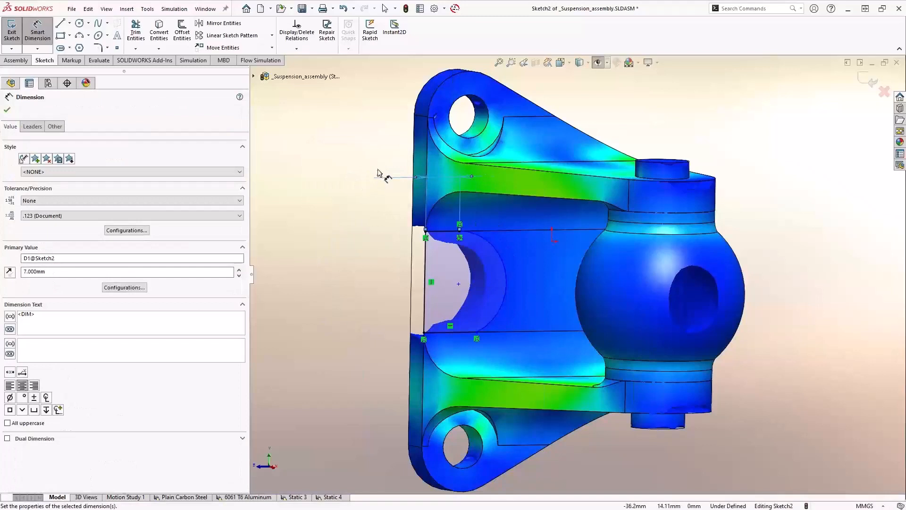
# Step: Change the upper horizontal line's dimension to 6 mm and leave the dimension tool
pyautogui.doubleClick(378, 174)
pyautogui.write('6')
pyautogui.press('Return')
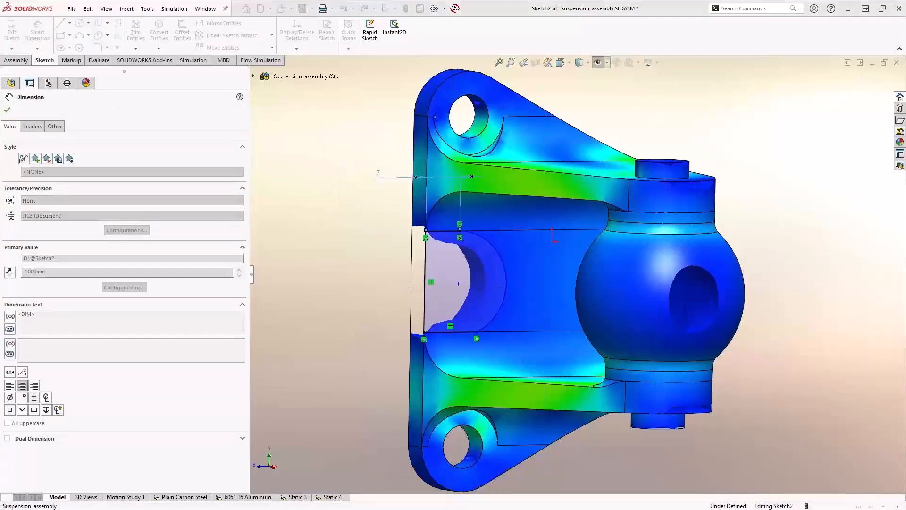
pyautogui.press('Escape')
pyautogui.press('Escape')
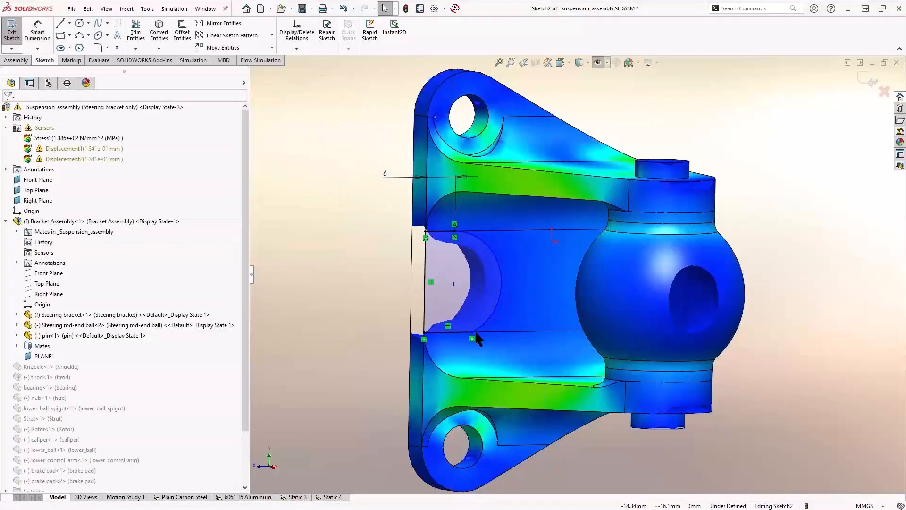
# Step: Add a tangent relation between the arc and the lower horizontal line at their shared endpoint in the D-shaped profile
pyautogui.click(472, 333)
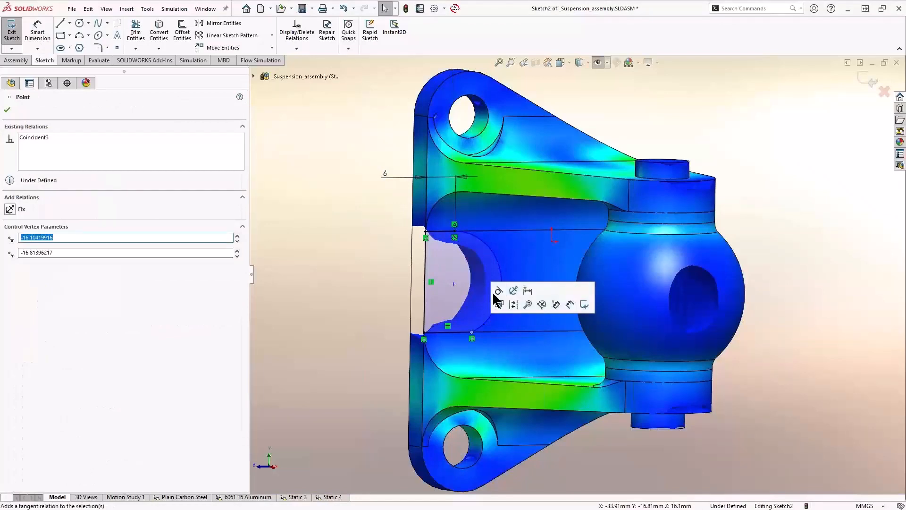
pyautogui.click(495, 297)
pyautogui.click(343, 268)
pyautogui.moveTo(345, 267)
pyautogui.mouseDown(button='middle')
pyautogui.moveTo(376, 251)
pyautogui.moveTo(389, 257)
pyautogui.mouseUp(button='middle')
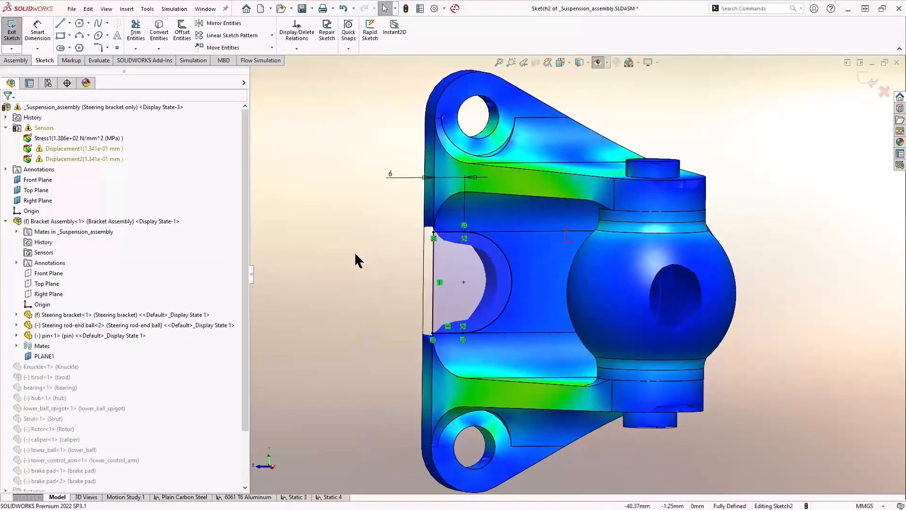
pyautogui.moveTo(325, 230); pyautogui.dragTo(323, 224, button='middle')
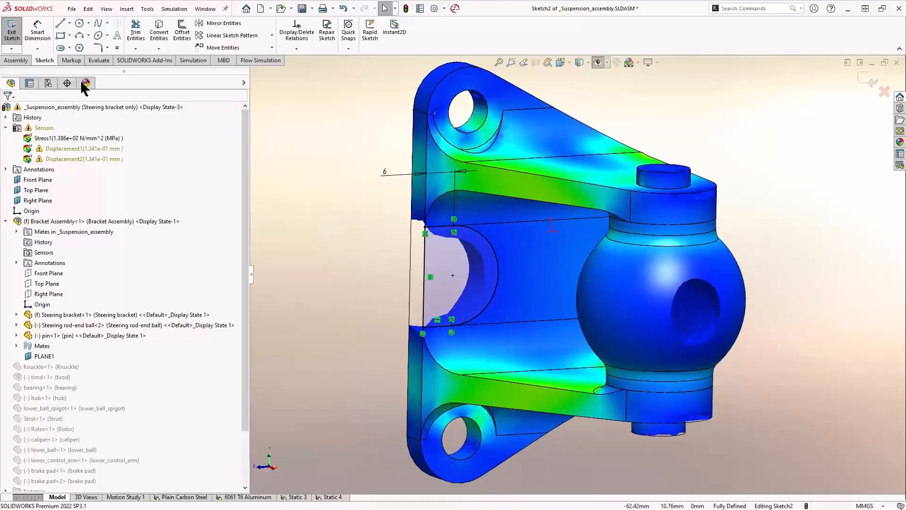
# Step: Cut the D-shaped profile through the bracket with an assembly Extruded Cut set to Through All
pyautogui.click(29, 66)
pyautogui.click(285, 44)
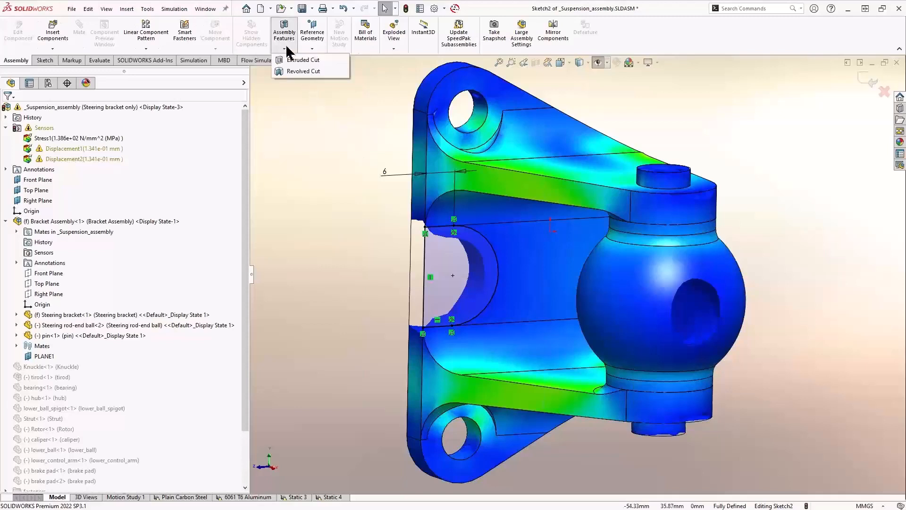
pyautogui.click(305, 60)
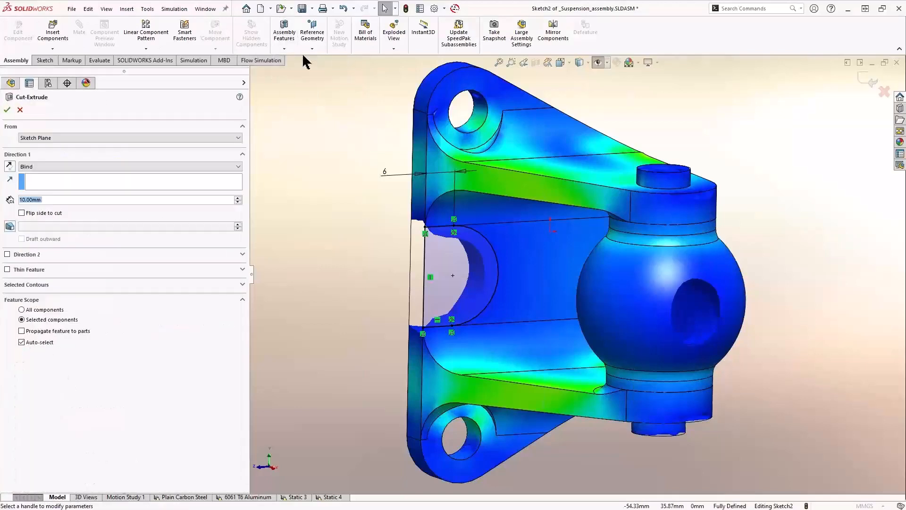
pyautogui.click(228, 167)
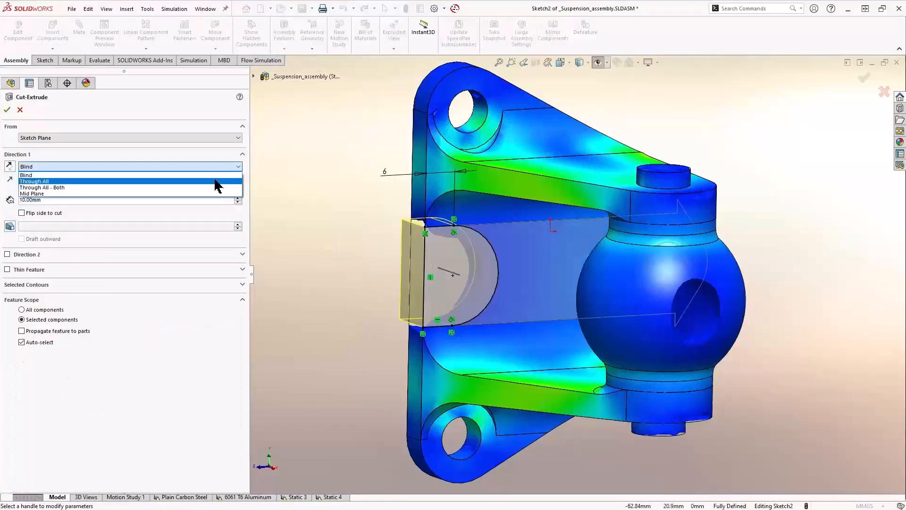
pyautogui.click(216, 181)
pyautogui.click(7, 109)
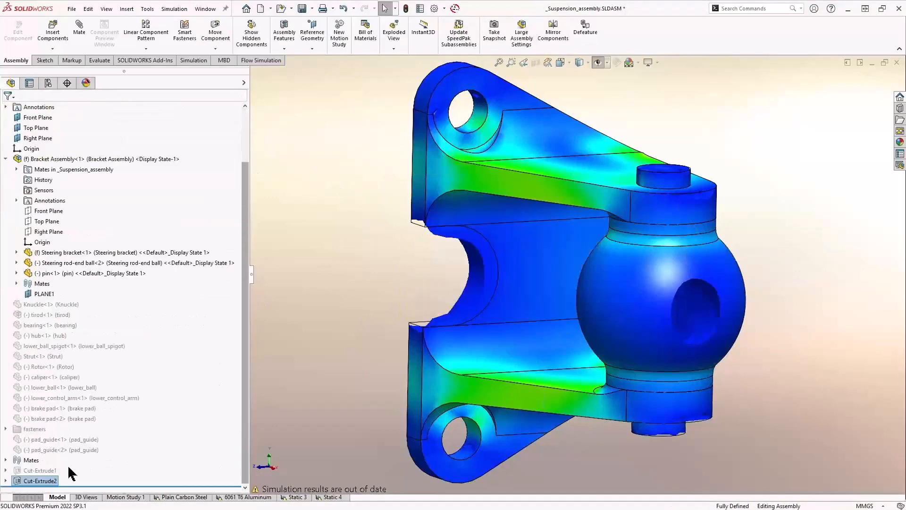
pyautogui.moveTo(470, 259)
pyautogui.mouseDown(button='middle')
pyautogui.moveTo(496, 253)
pyautogui.moveTo(468, 249)
pyautogui.mouseUp(button='middle')
pyautogui.moveTo(444, 293); pyautogui.dragTo(392, 272, button='middle')
# Step: Rerun the Static 4 study on the cut bracket and bring the stress and displacement sensors into view
pyautogui.click(336, 498)
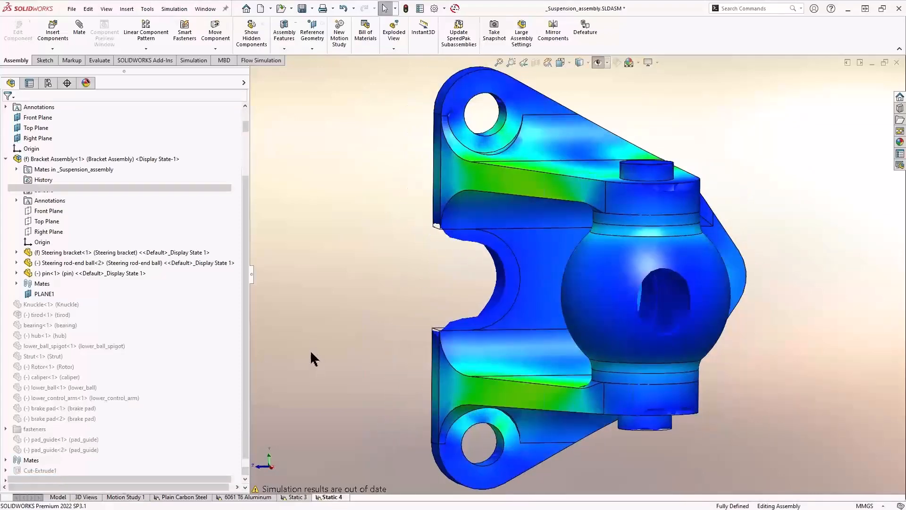
pyautogui.rightClick(47, 218)
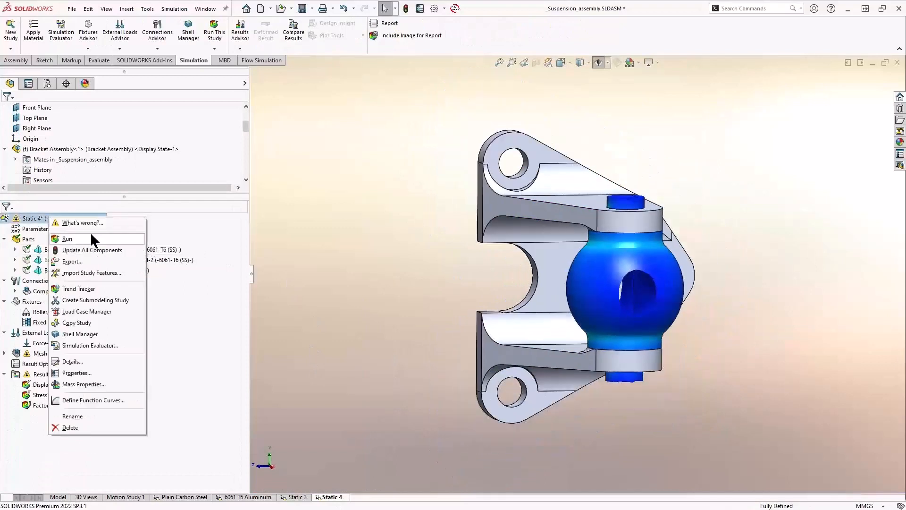
pyautogui.click(67, 239)
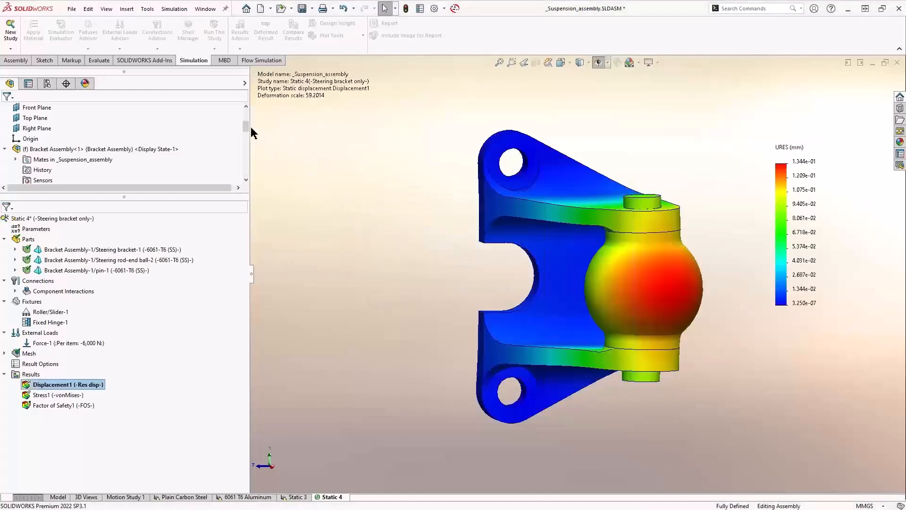
pyautogui.moveTo(244, 123); pyautogui.dragTo(245, 101)
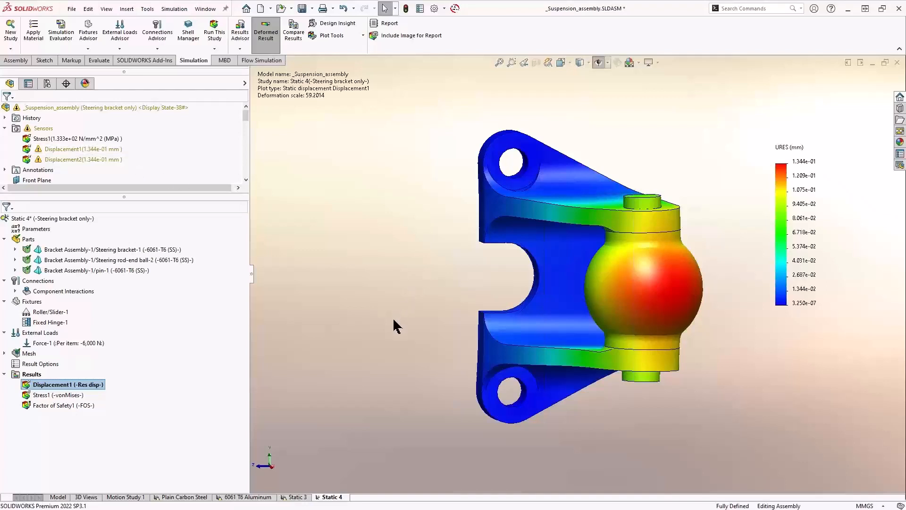
pyautogui.hotkey('alt', 'Tab')
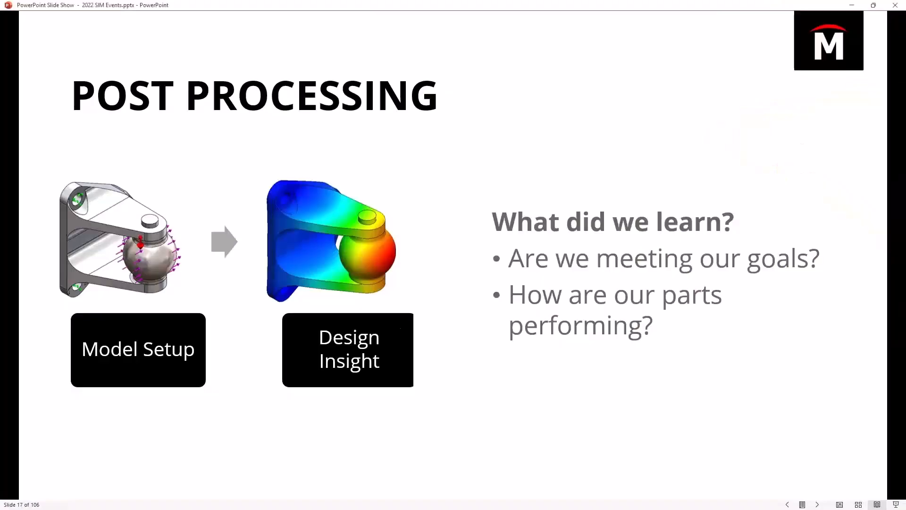
pyautogui.press('Right')
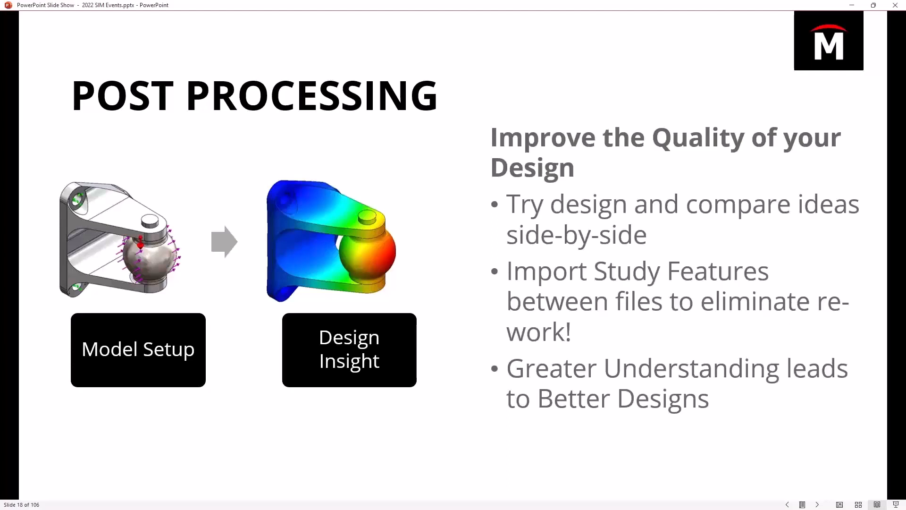
pyautogui.press('Right')
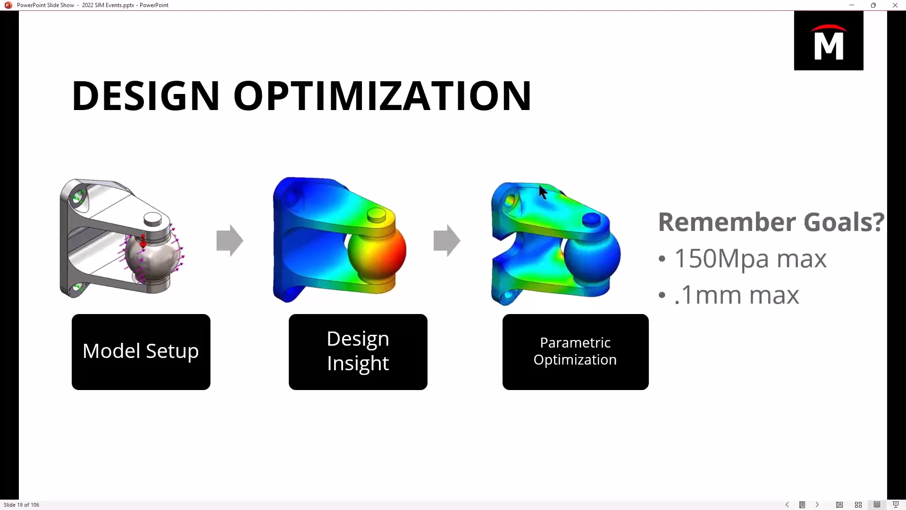
# Step: Switch back to SOLIDWORKS and add a new design study to the suspension assembly
pyautogui.click(851, 5)
pyautogui.scroll(1, 669, 148)
pyautogui.moveTo(670, 148); pyautogui.dragTo(681, 178, button='middle')
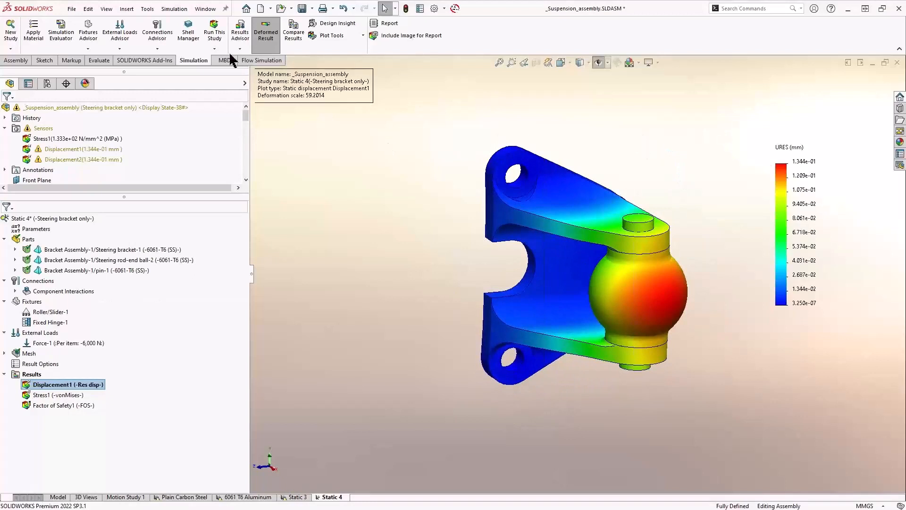
pyautogui.click(127, 9)
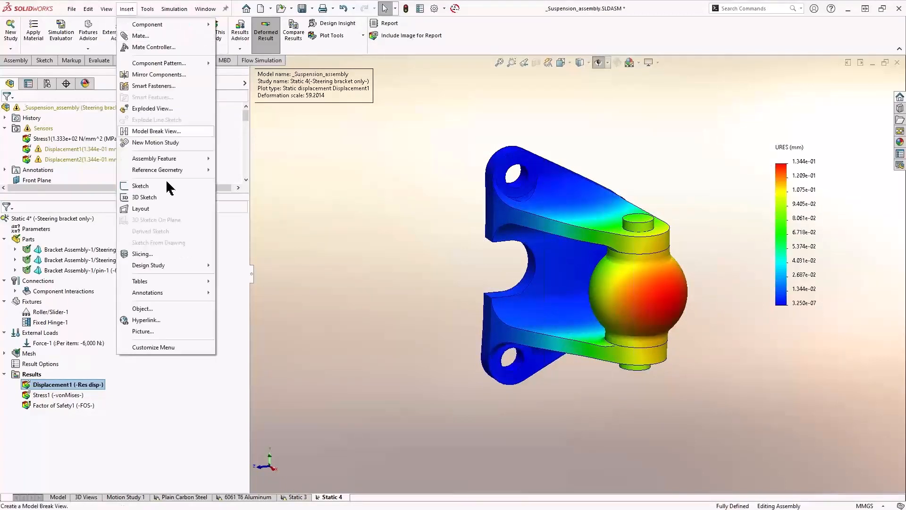
pyautogui.moveTo(183, 267)
pyautogui.click(243, 267)
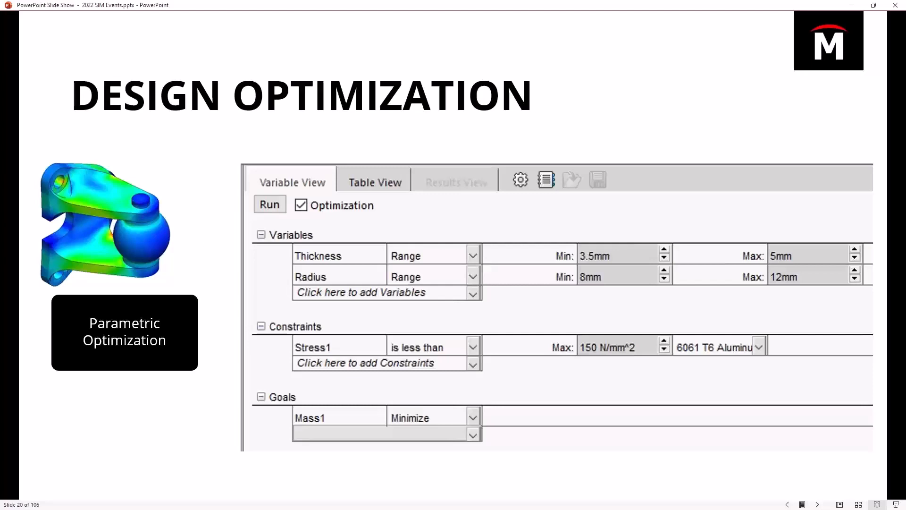
pyautogui.hotkey('alt', 'Tab')
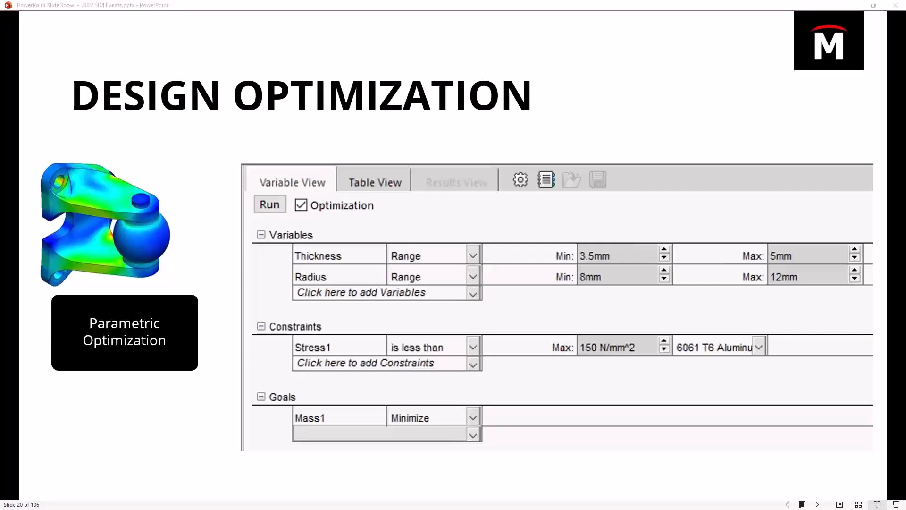
pyautogui.click(221, 406)
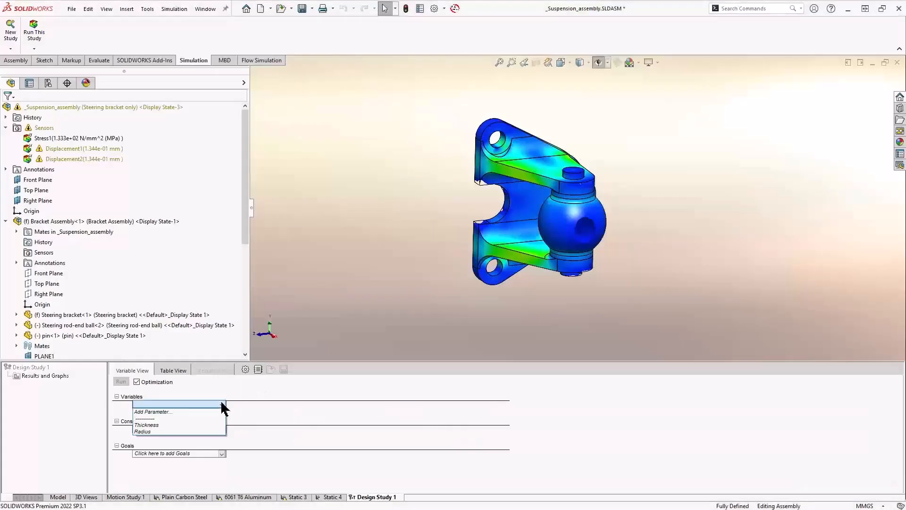
pyautogui.click(156, 412)
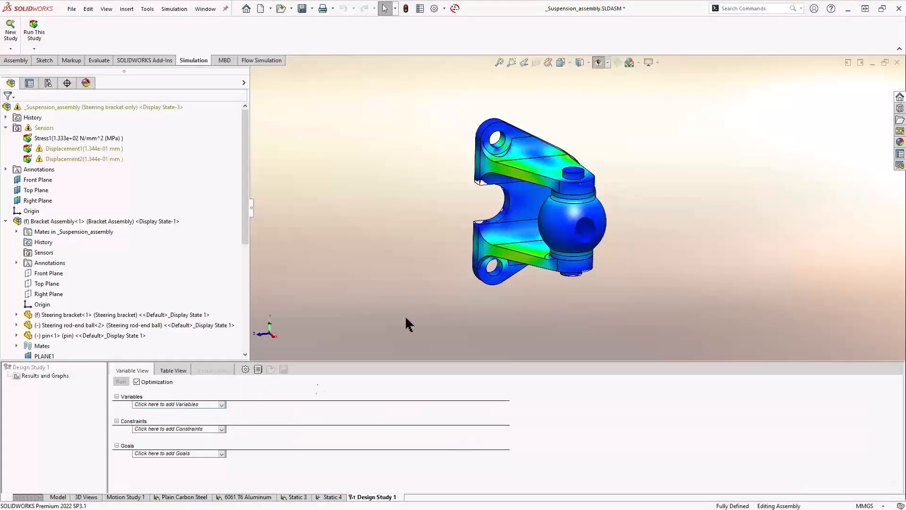
pyautogui.moveTo(403, 159); pyautogui.dragTo(139, 90)
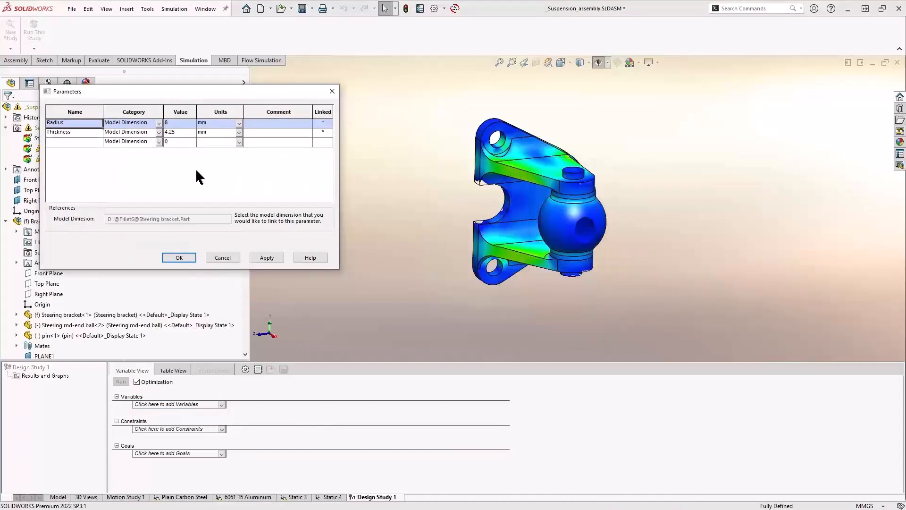
pyautogui.click(85, 143)
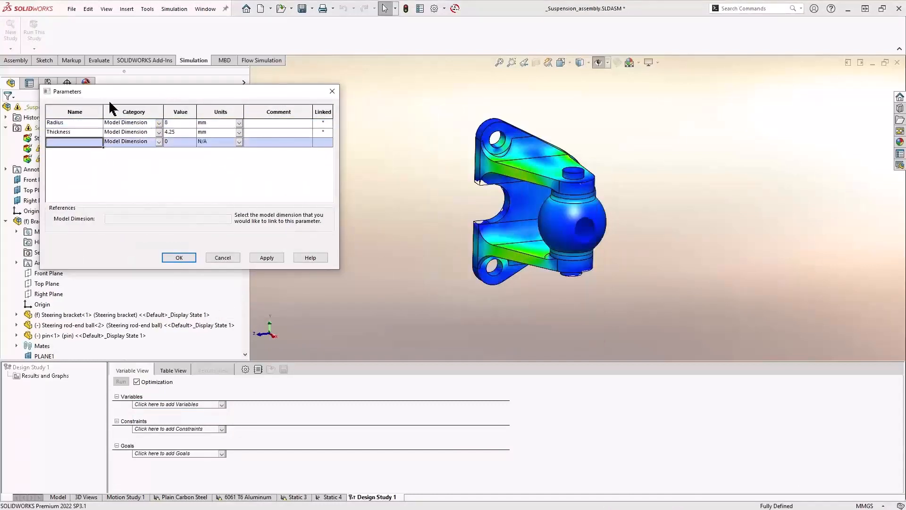
pyautogui.scroll(-3, 441, 127)
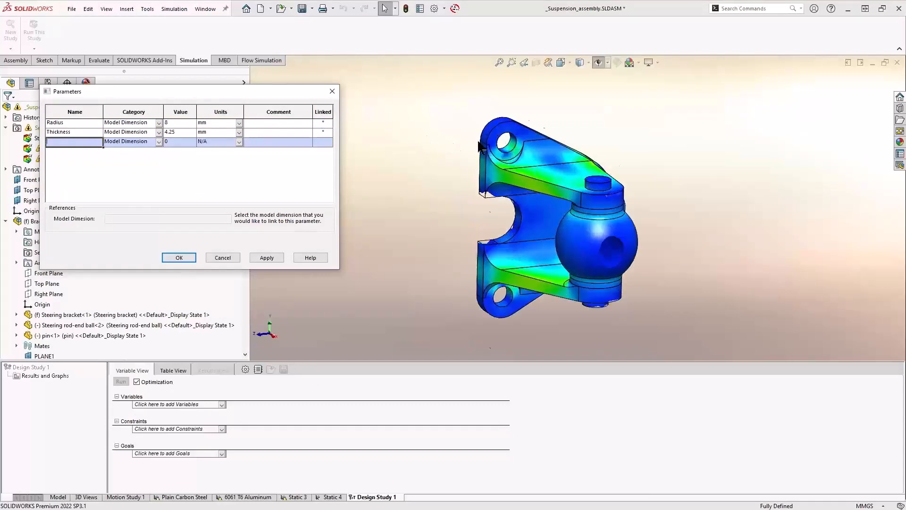
pyautogui.click(559, 160)
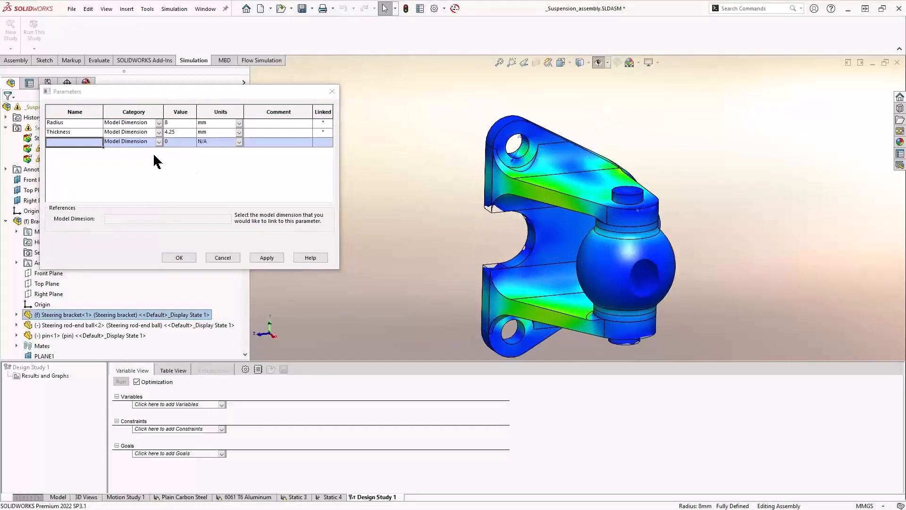
pyautogui.click(223, 258)
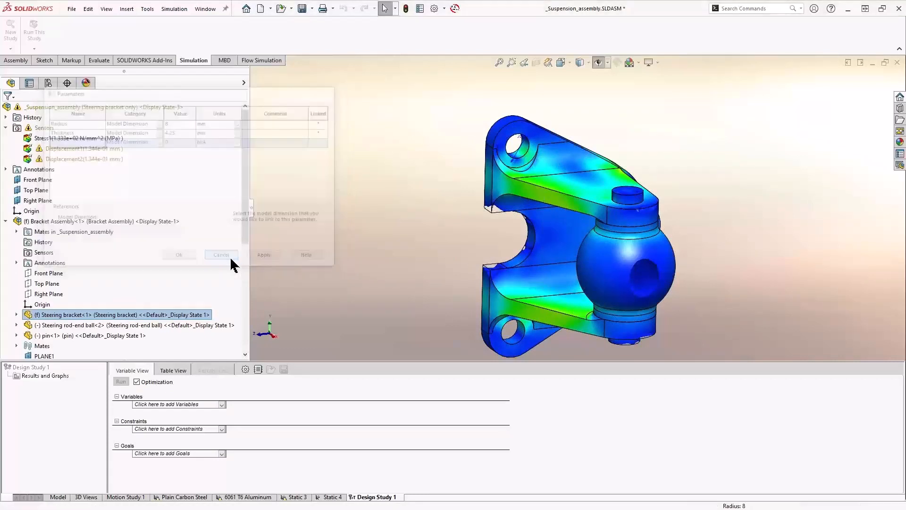
# Step: Add Thickness as a Range variable in the design study, with a minimum of 3.5 mm and a maximum of 5 mm
pyautogui.click(220, 405)
pyautogui.click(211, 427)
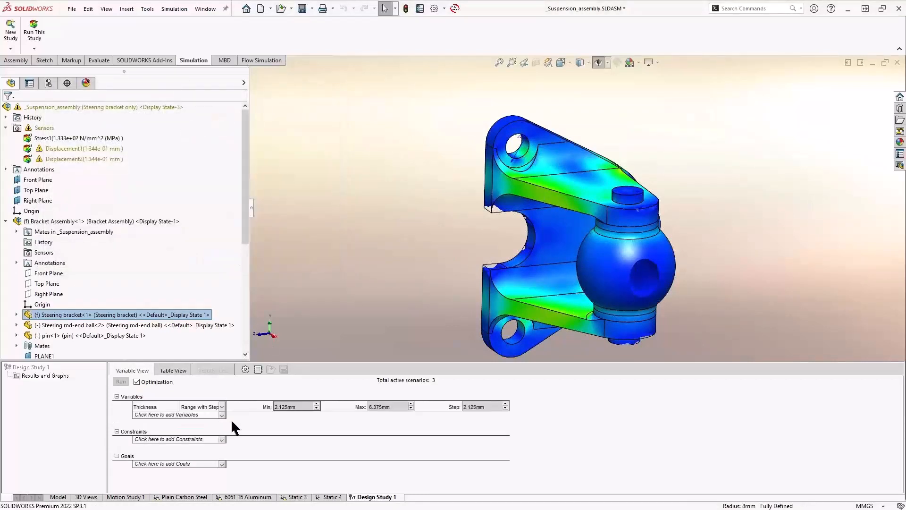
pyautogui.click(222, 407)
pyautogui.click(215, 433)
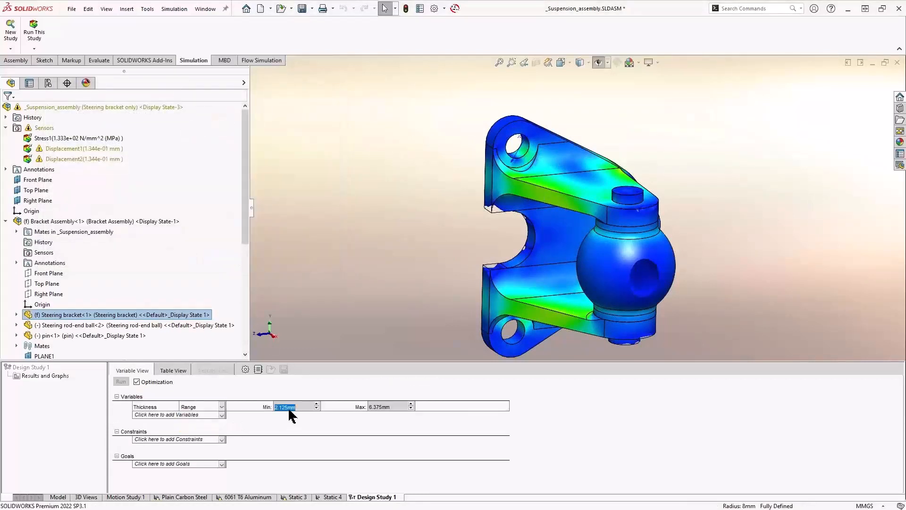
pyautogui.write('3.5')
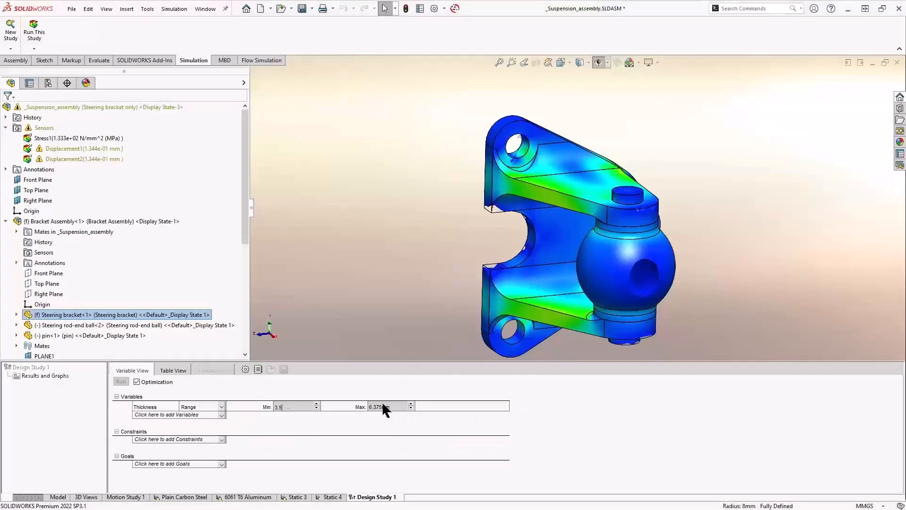
pyautogui.click(383, 406)
pyautogui.write('5')
# Step: Add Radius as a Range variable in the design study, spanning 8 mm to 12 mm
pyautogui.click(221, 415)
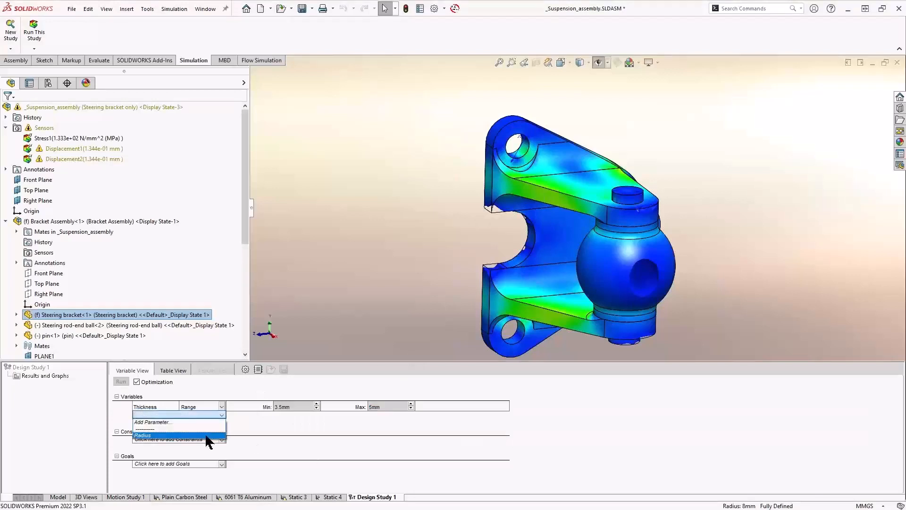
pyautogui.click(205, 432)
pyautogui.click(221, 417)
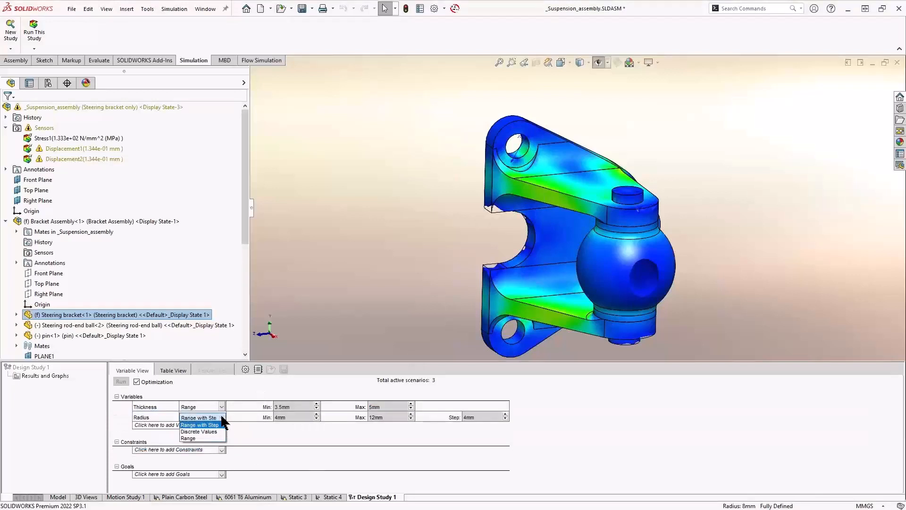
pyautogui.click(213, 438)
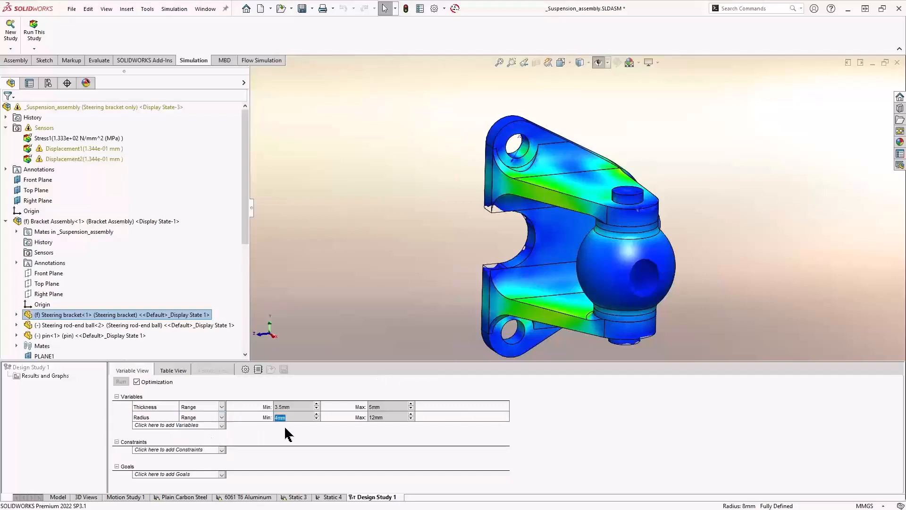
pyautogui.click(285, 423)
pyautogui.write('8')
pyautogui.press('Tab')
# Step: Add Stress1 as a design study constraint that is less than 150 N/mm^2, evaluated from the Static 4 study
pyautogui.click(222, 451)
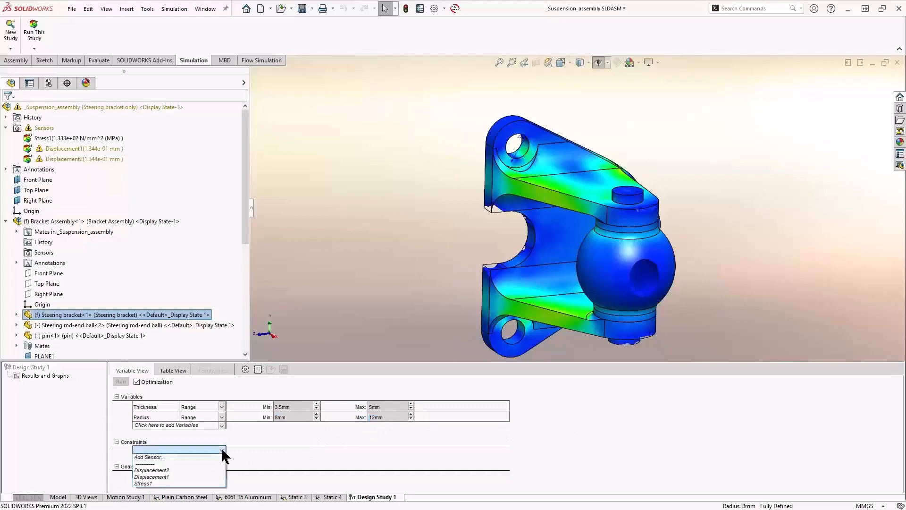
pyautogui.click(201, 483)
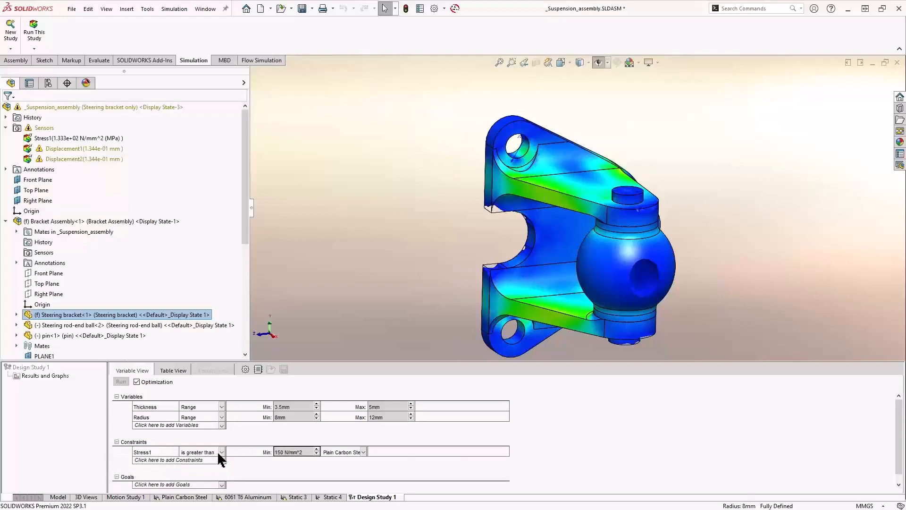
pyautogui.click(222, 453)
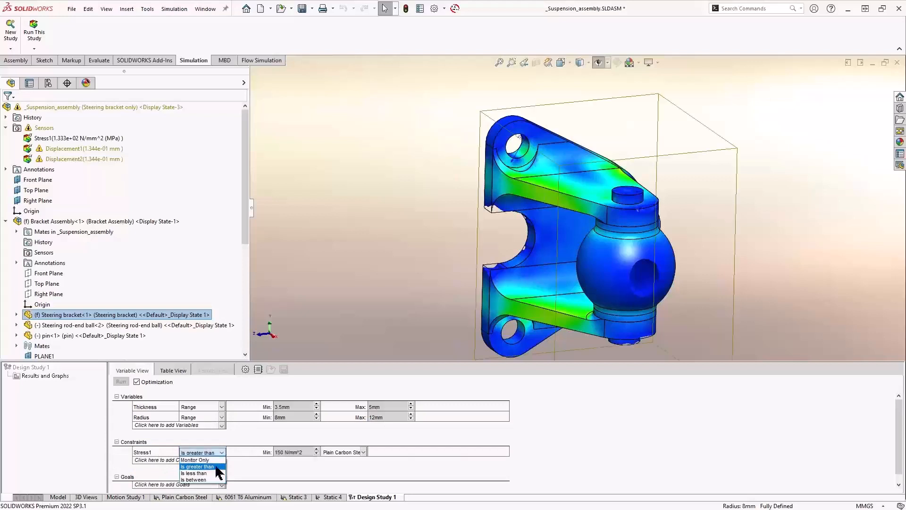
pyautogui.click(214, 471)
pyautogui.click(304, 451)
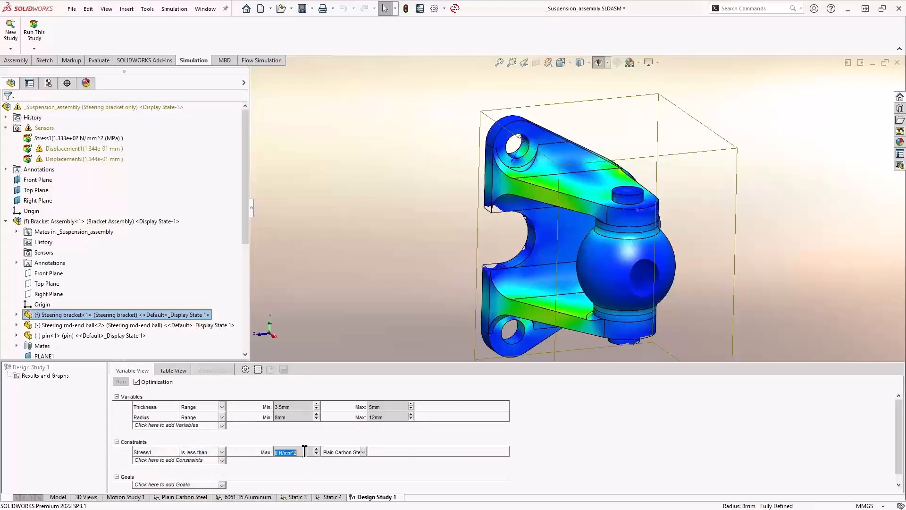
pyautogui.write('150')
pyautogui.click(363, 452)
pyautogui.click(355, 460)
# Step: Create a Mass sensor for the whole suspension assembly and add it as the design study goal, set to Minimize
pyautogui.click(221, 485)
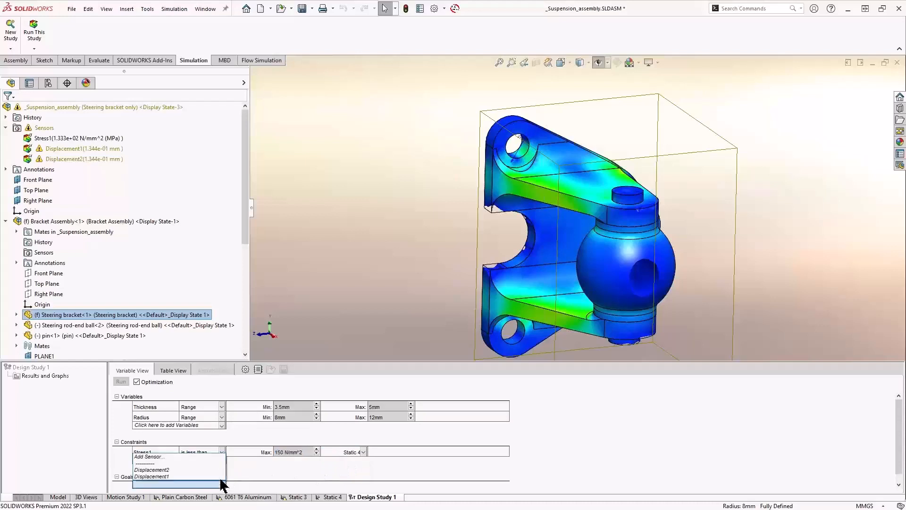
pyautogui.click(220, 460)
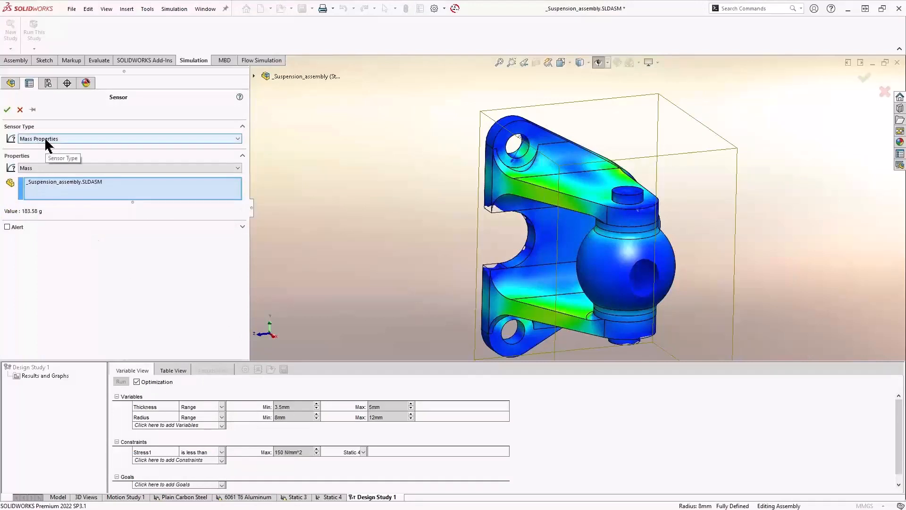
pyautogui.click(7, 110)
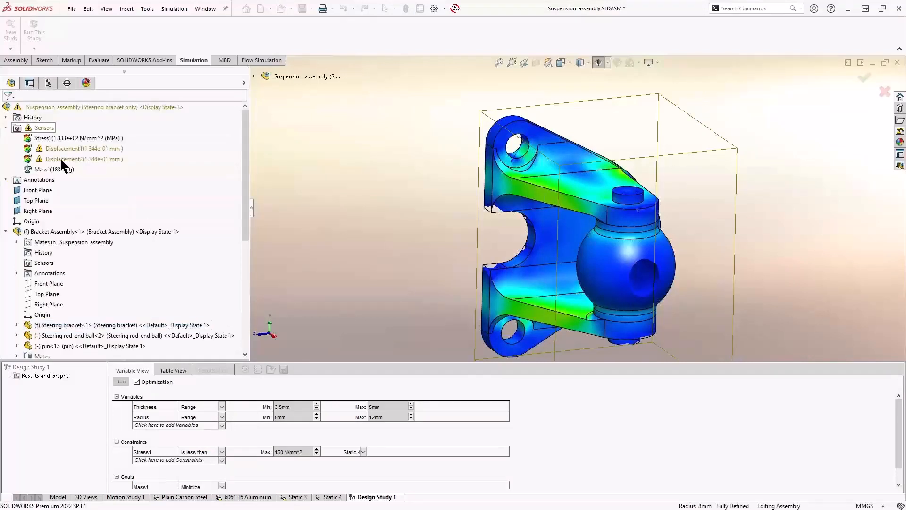
# Step: Run the optimization design study, apply the Optimal scenario to the bracket and return to the model
pyautogui.moveTo(265, 361); pyautogui.dragTo(270, 329)
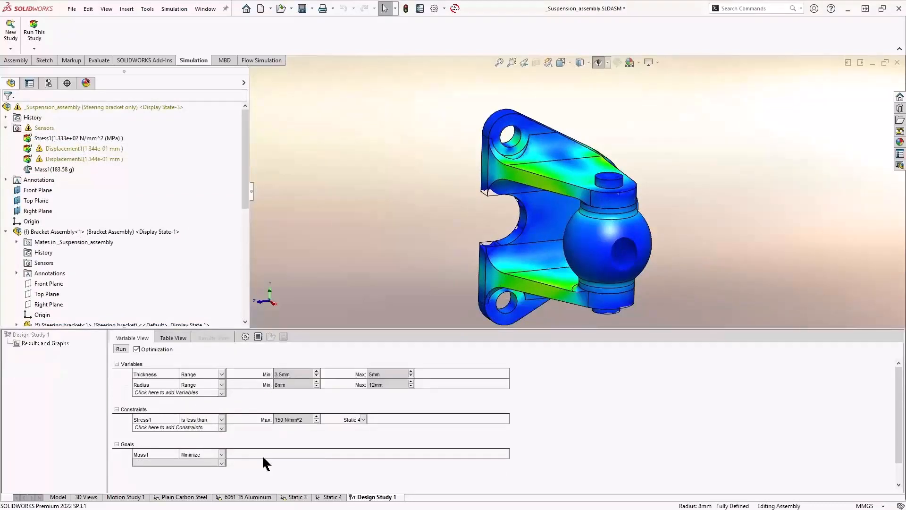
pyautogui.click(121, 349)
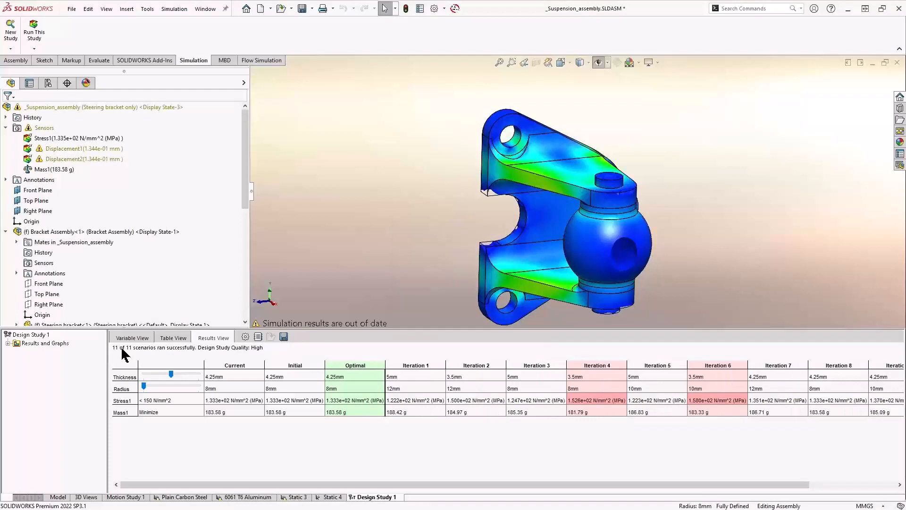
pyautogui.click(350, 364)
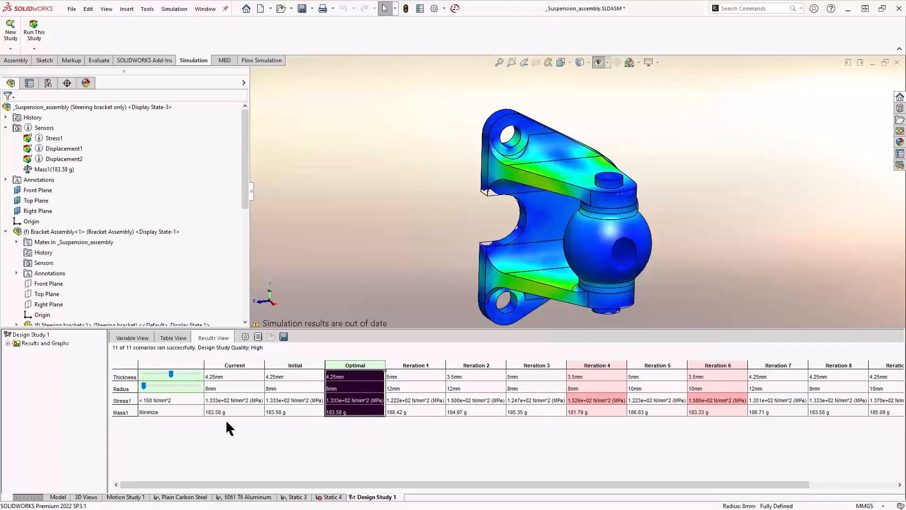
pyautogui.click(65, 499)
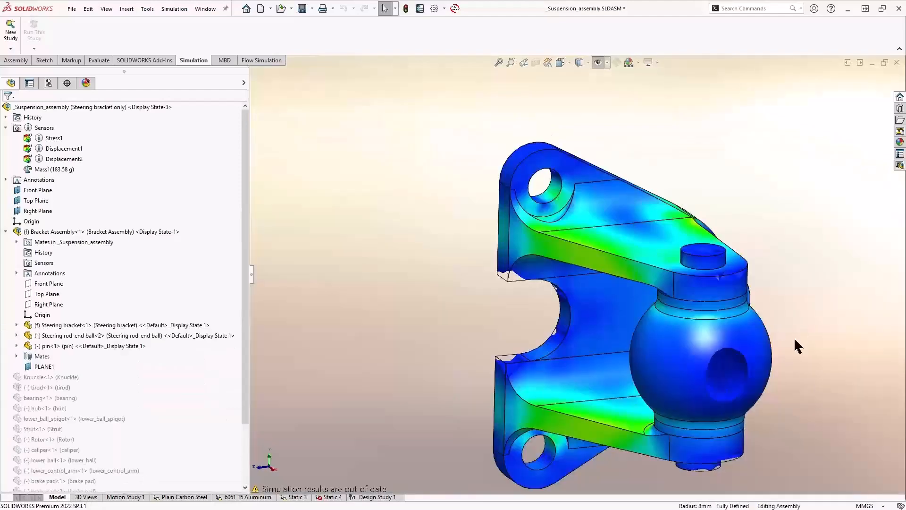
pyautogui.moveTo(795, 340); pyautogui.dragTo(737, 315, button='middle')
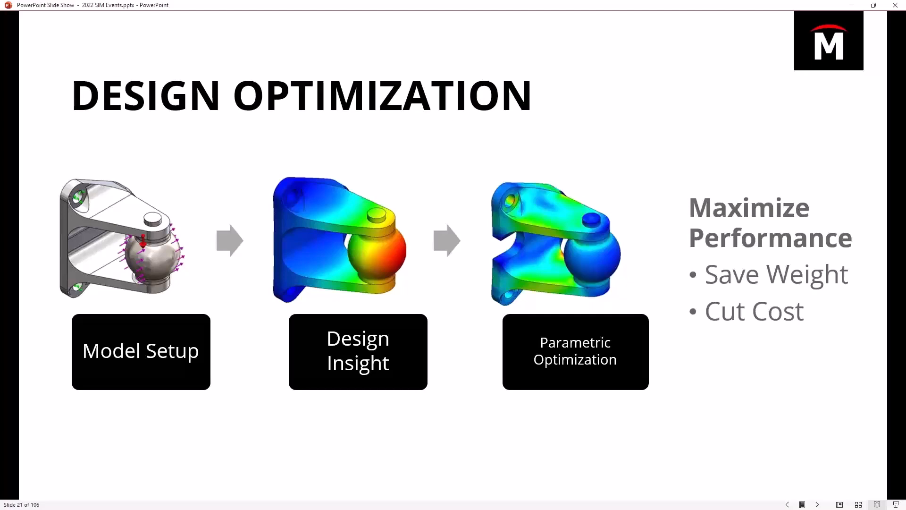
pyautogui.press('Right')
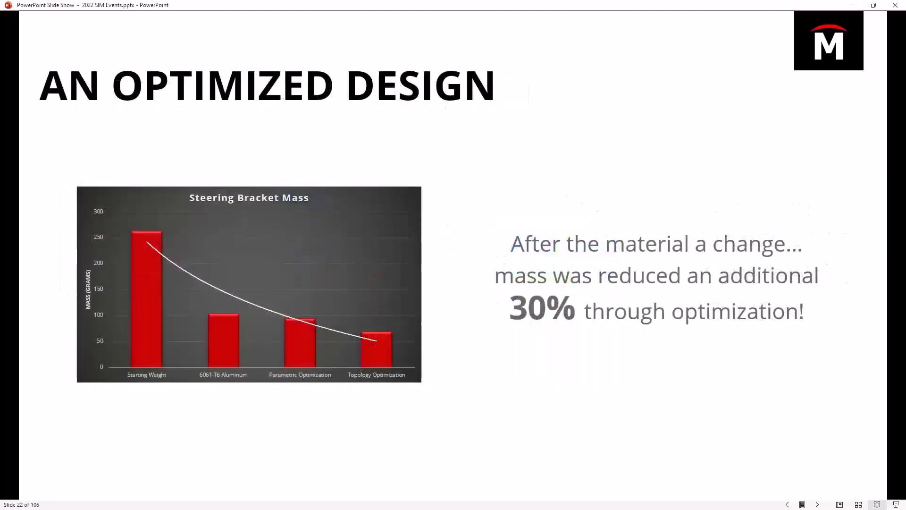
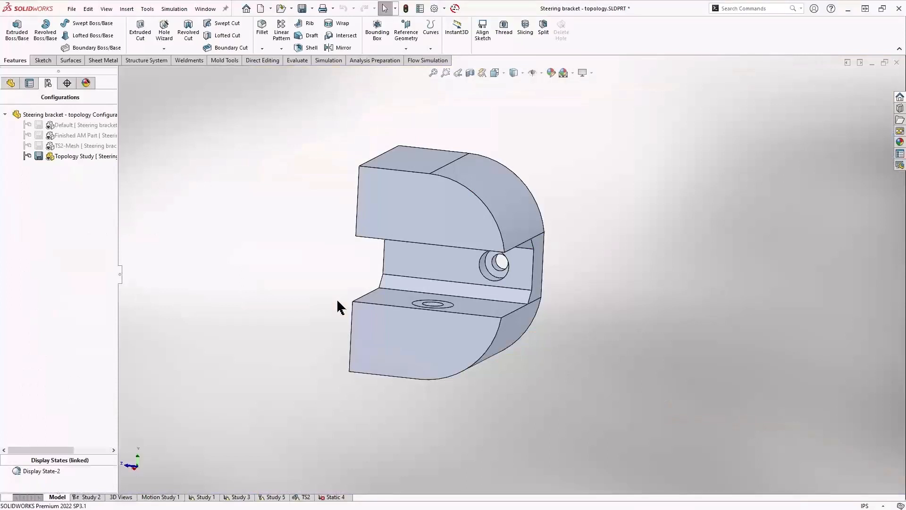
# Step: Examine the solid topology bracket block from all sides, including the split-line mounting face with its three bolt holes
pyautogui.moveTo(313, 204)
pyautogui.mouseDown(button='middle')
pyautogui.moveTo(319, 165)
pyautogui.moveTo(469, 187)
pyautogui.moveTo(497, 228)
pyautogui.mouseUp(button='middle')
pyautogui.click(489, 254)
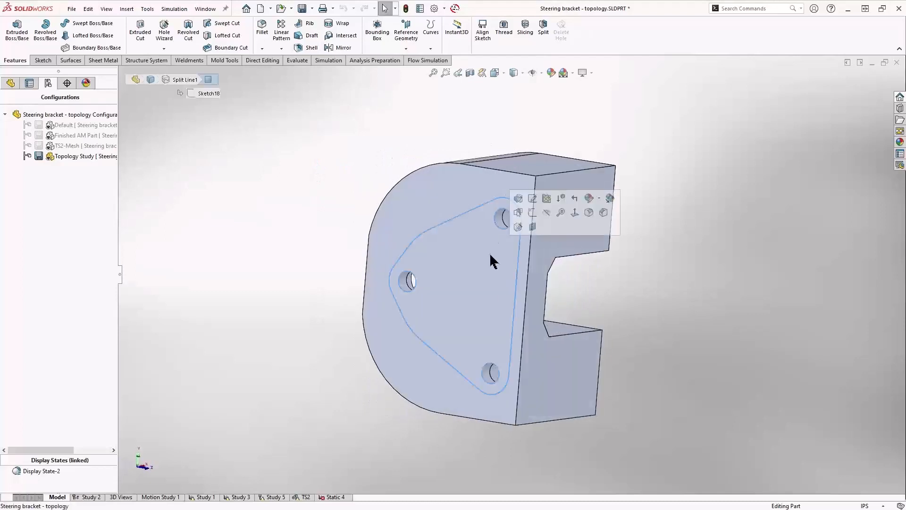
pyautogui.scroll(-2, 502, 318)
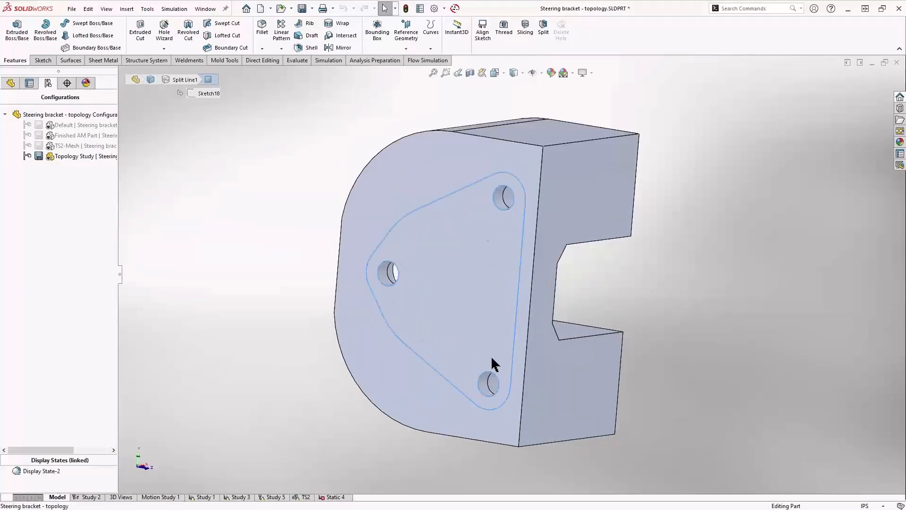
pyautogui.scroll(-2, 491, 361)
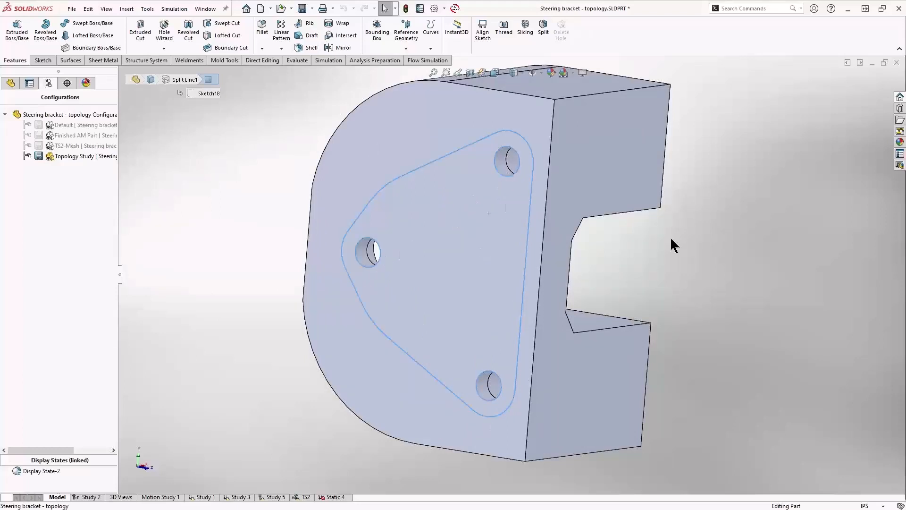
pyautogui.moveTo(730, 282); pyautogui.dragTo(613, 298, button='middle')
pyautogui.moveTo(537, 317); pyautogui.dragTo(491, 190, button='middle')
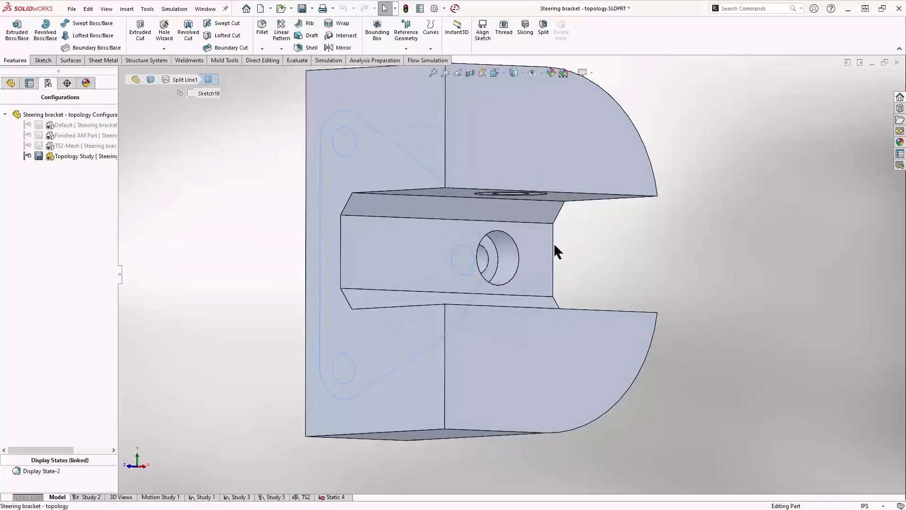
pyautogui.moveTo(556, 251); pyautogui.dragTo(678, 251, button='middle')
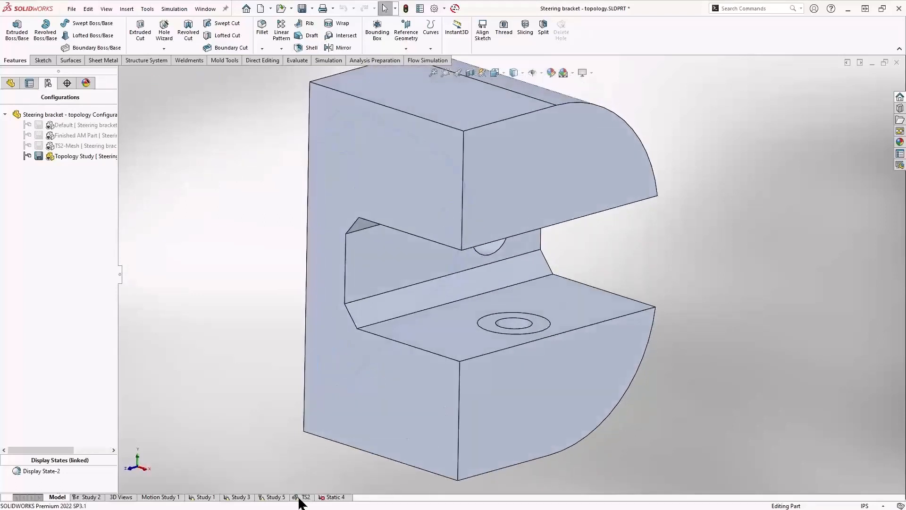
# Step: Open the TS2 topology study and inspect its Fixed Hinge fixture and its remote load on the bracket
pyautogui.click(302, 497)
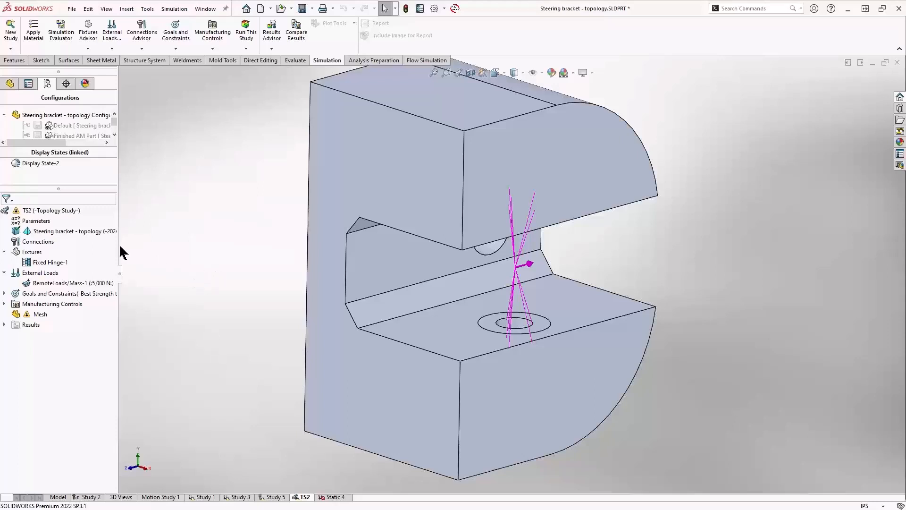
pyautogui.click(55, 265)
pyautogui.moveTo(192, 242)
pyautogui.mouseDown(button='middle')
pyautogui.moveTo(299, 243)
pyautogui.moveTo(203, 234)
pyautogui.mouseUp(button='middle')
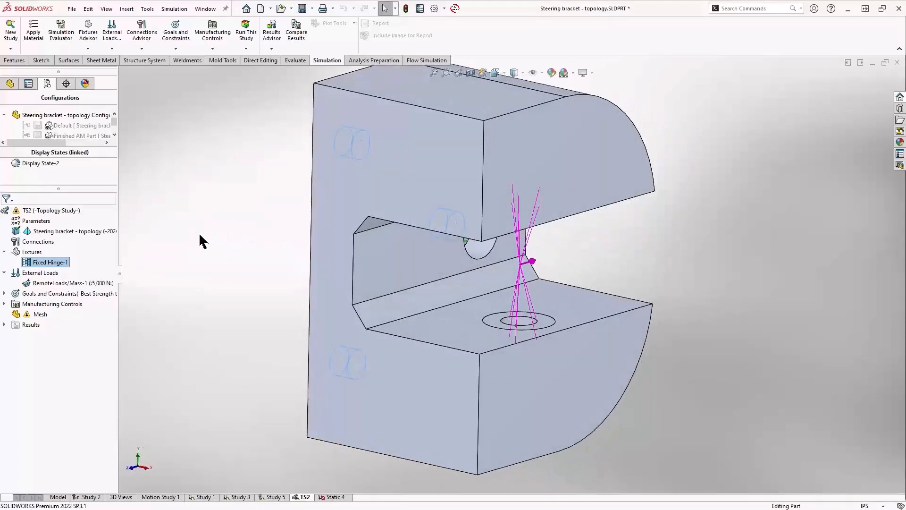
pyautogui.moveTo(621, 365); pyautogui.dragTo(624, 269, button='middle')
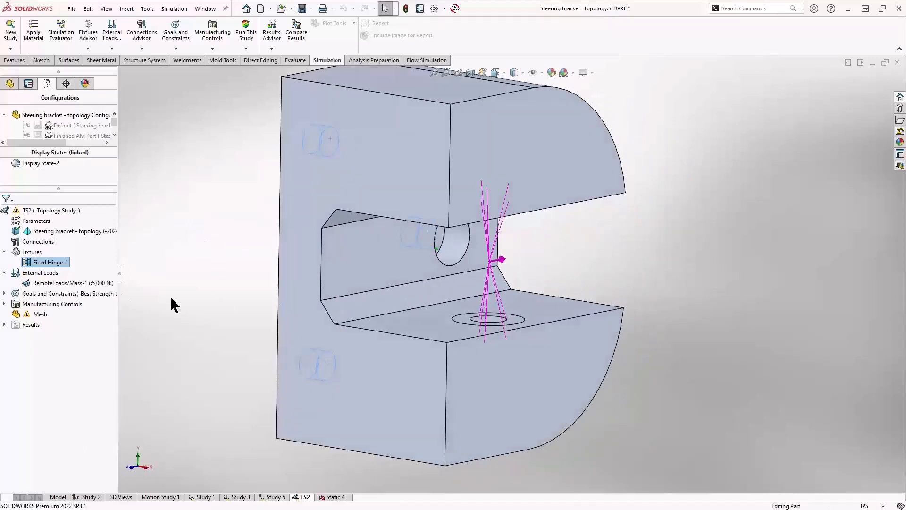
pyautogui.moveTo(81, 282)
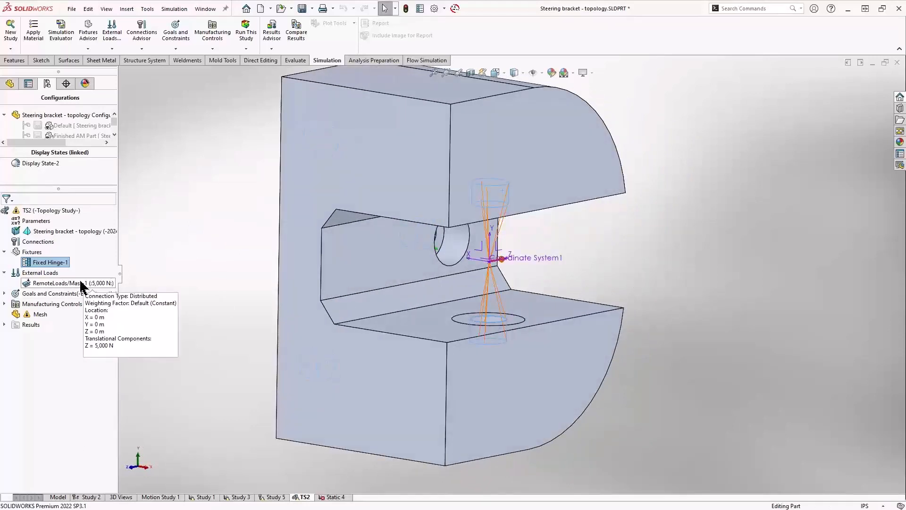
pyautogui.rightClick(81, 282)
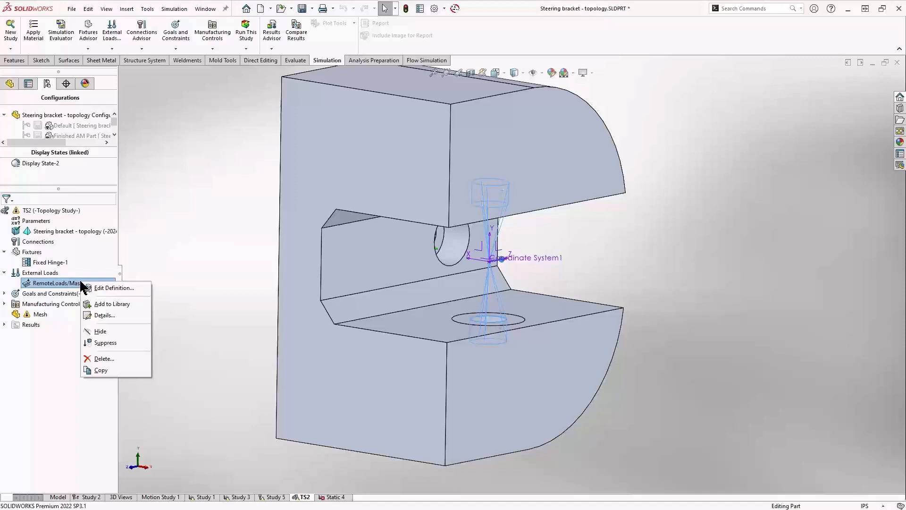
# Step: Collapse the Fixtures and External Loads folders, widen the study tree and review the available optimization goals under Goals and Constraints
pyautogui.click(4, 252)
pyautogui.click(5, 251)
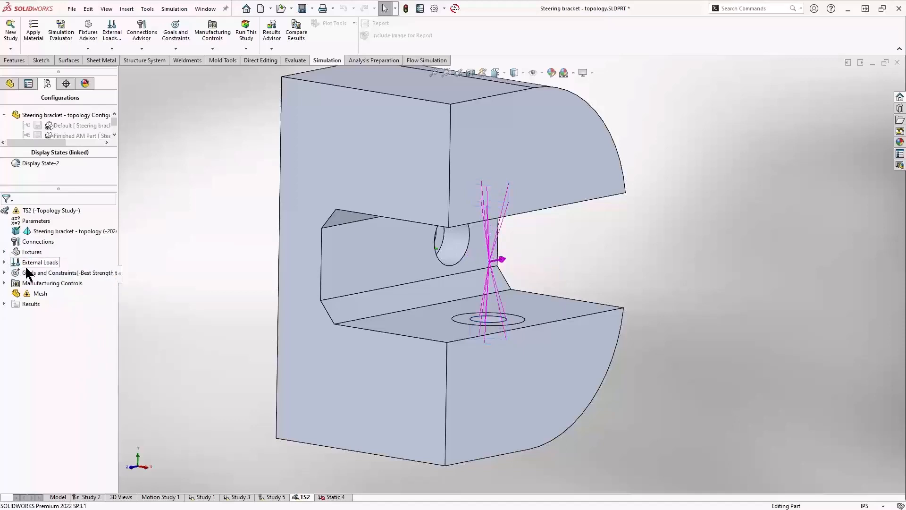
pyautogui.click(5, 261)
pyautogui.moveTo(119, 254); pyautogui.dragTo(195, 253)
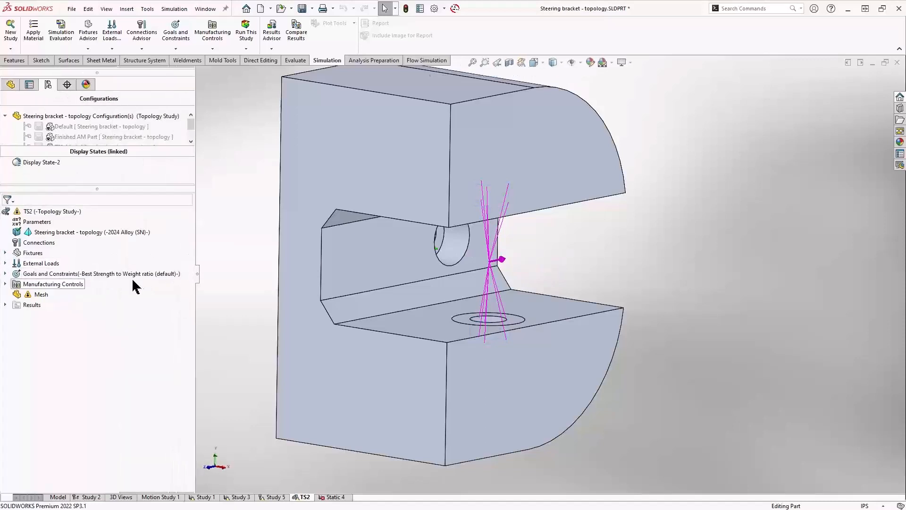
pyautogui.rightClick(86, 273)
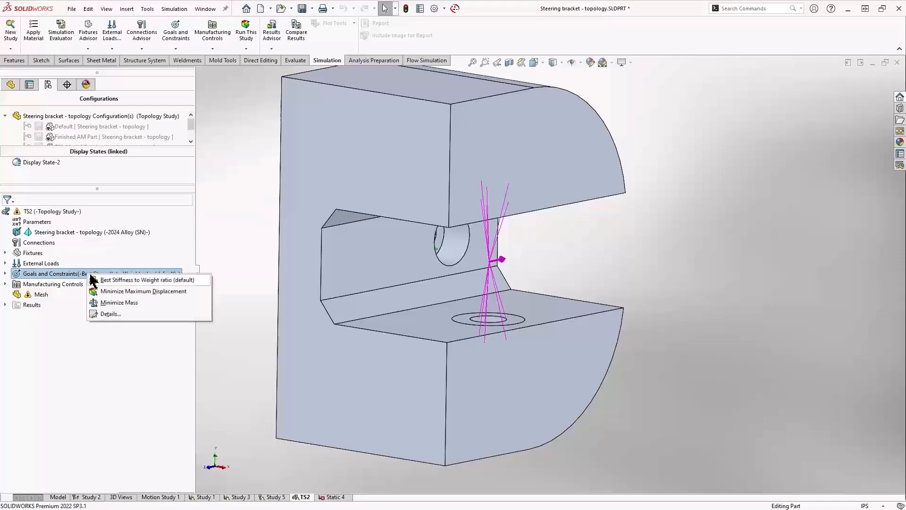
pyautogui.click(241, 227)
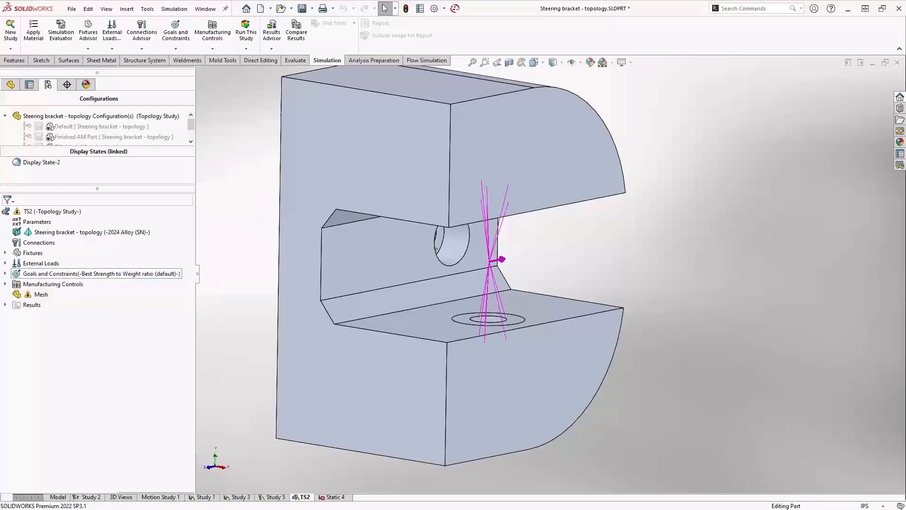
pyautogui.hotkey('ctrl', '1')
pyautogui.click(60, 275)
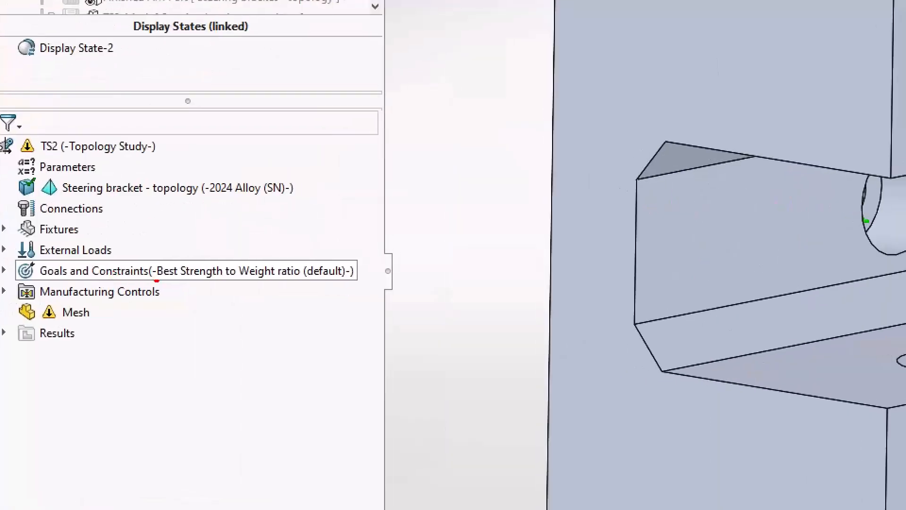
pyautogui.moveTo(155, 280); pyautogui.dragTo(359, 283)
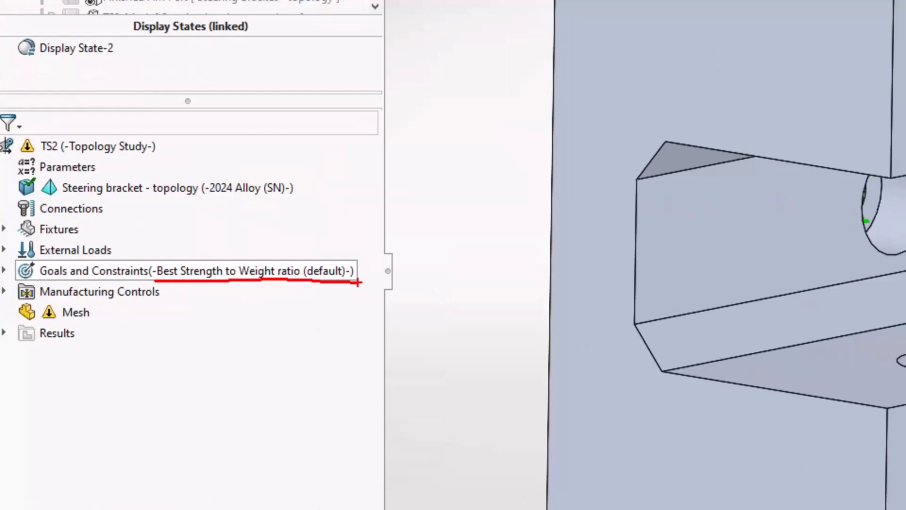
pyautogui.press('Escape')
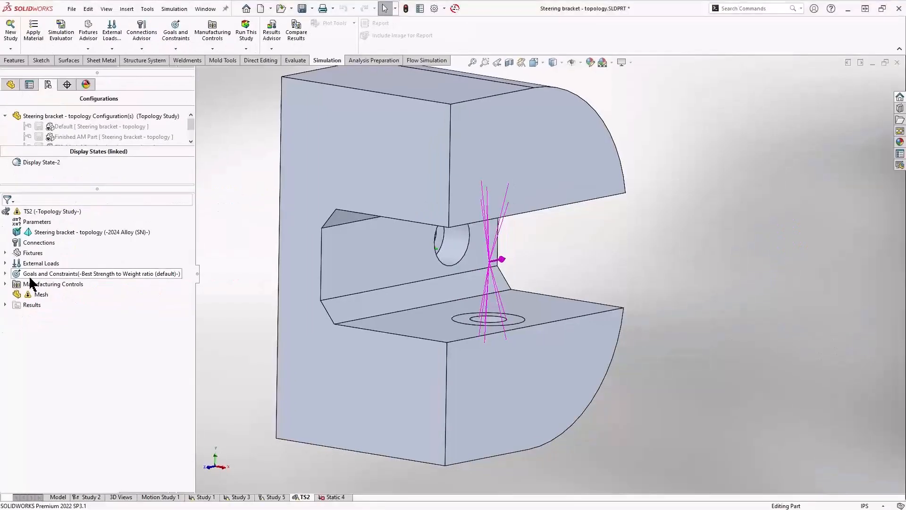
# Step: Review the definition of the study's mass constraint, including its mass reduction percentage, and accept it as is
pyautogui.rightClick(137, 271)
pyautogui.click(5, 274)
pyautogui.rightClick(36, 284)
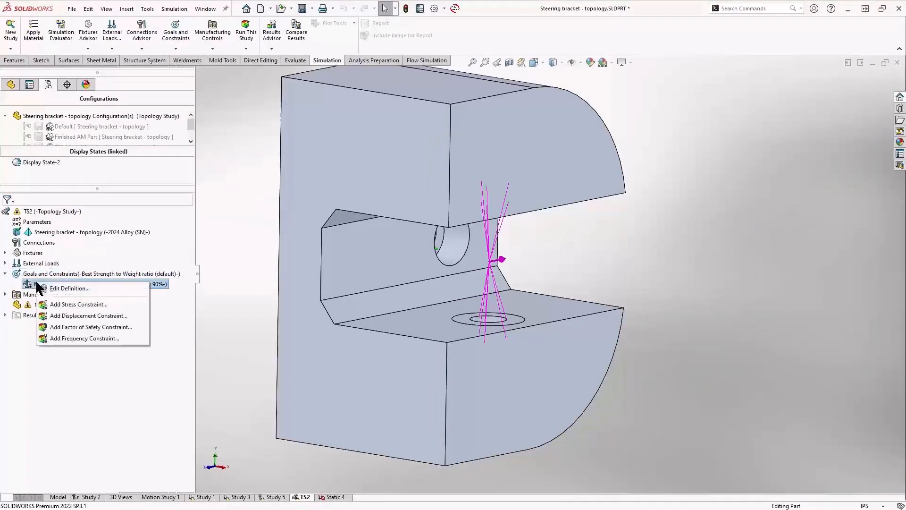
pyautogui.click(85, 289)
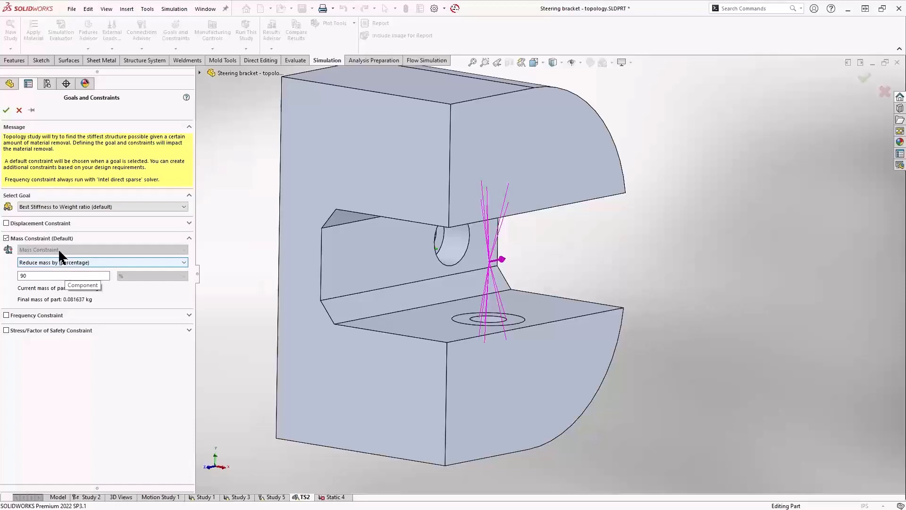
pyautogui.click(6, 110)
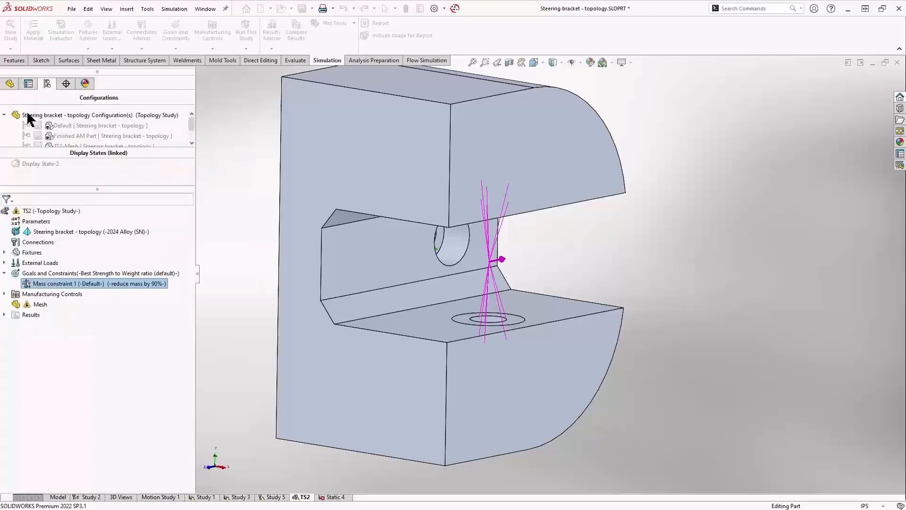
# Step: Review the study's Manufacturing Controls, including the two preserved regions and the options for thickness, de-mold direction and symmetry planes
pyautogui.click(4, 273)
pyautogui.click(4, 283)
pyautogui.rightClick(71, 285)
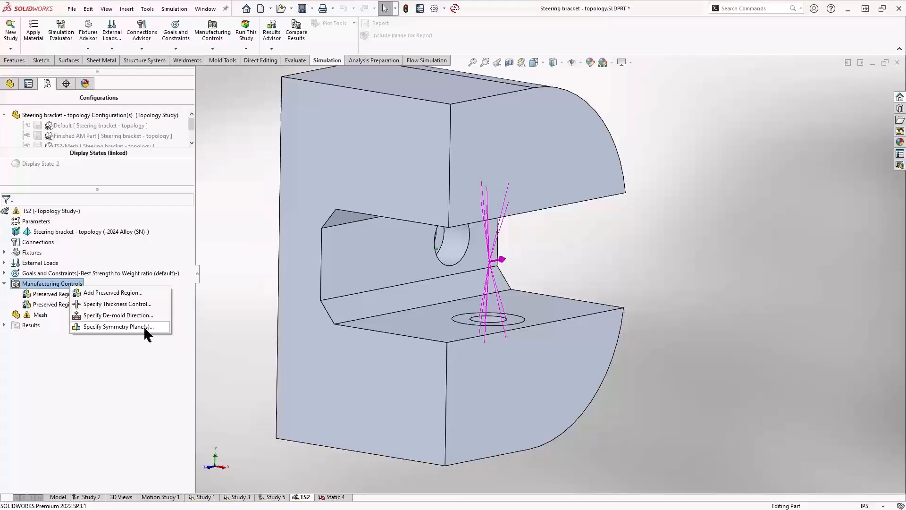
pyautogui.click(228, 285)
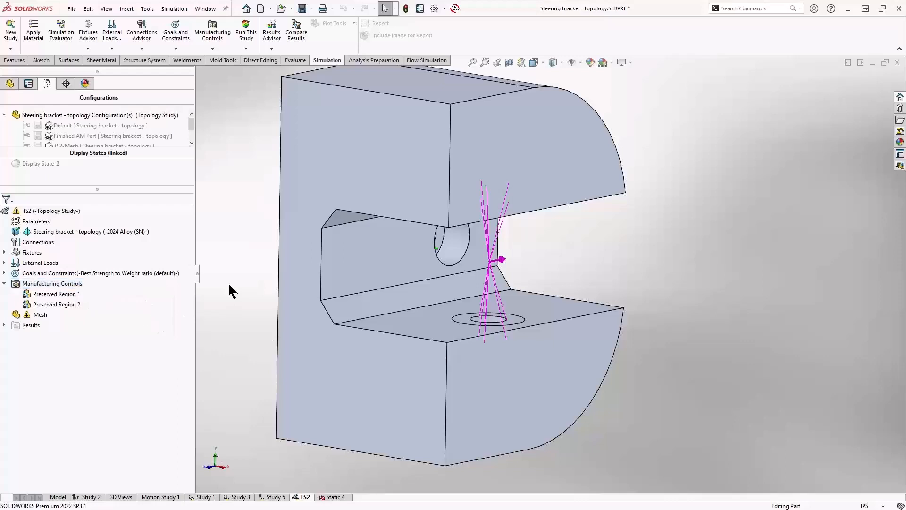
pyautogui.press('f')
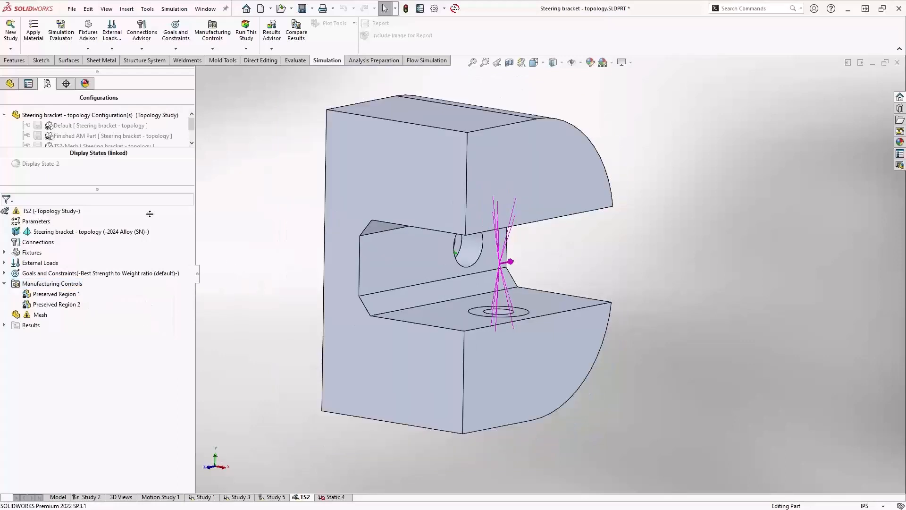
# Step: Enlarge the configuration list, activate the TS2-Mesh configuration and examine the optimized mesh body from all sides
pyautogui.moveTo(127, 189); pyautogui.dragTo(135, 283)
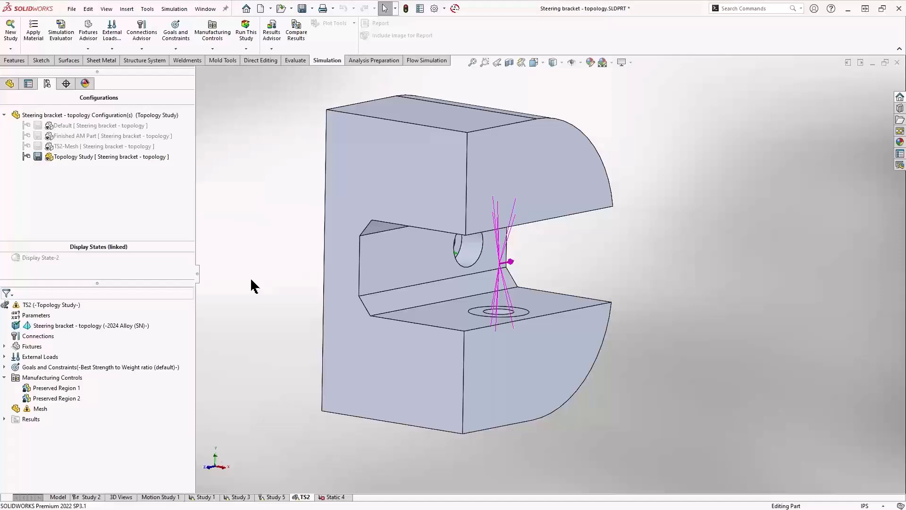
pyautogui.doubleClick(94, 145)
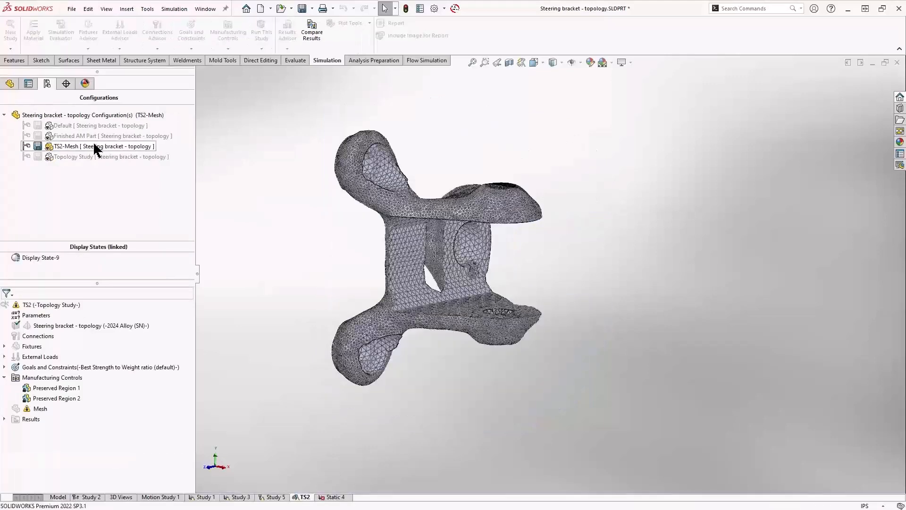
pyautogui.scroll(-3, 362, 257)
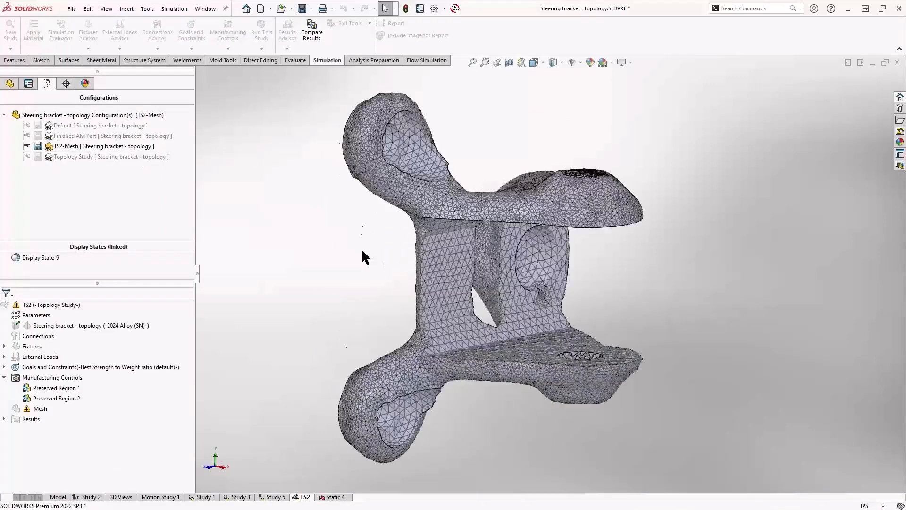
pyautogui.moveTo(349, 234); pyautogui.dragTo(625, 319, button='middle')
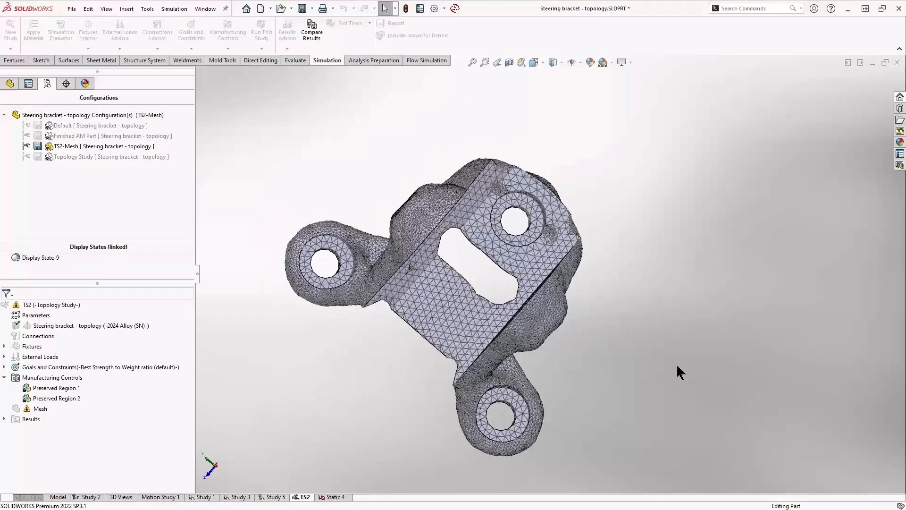
pyautogui.moveTo(675, 363); pyautogui.dragTo(645, 242, button='middle')
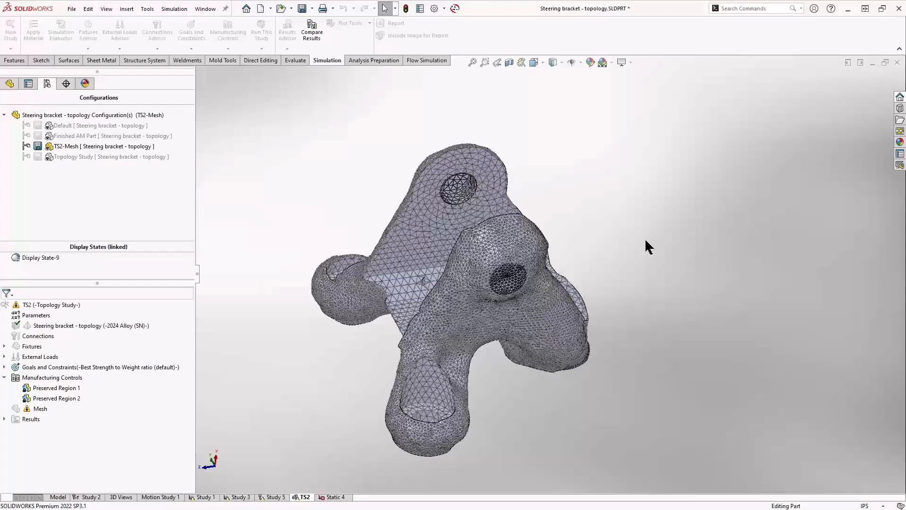
pyautogui.moveTo(681, 281); pyautogui.dragTo(637, 281, button='middle')
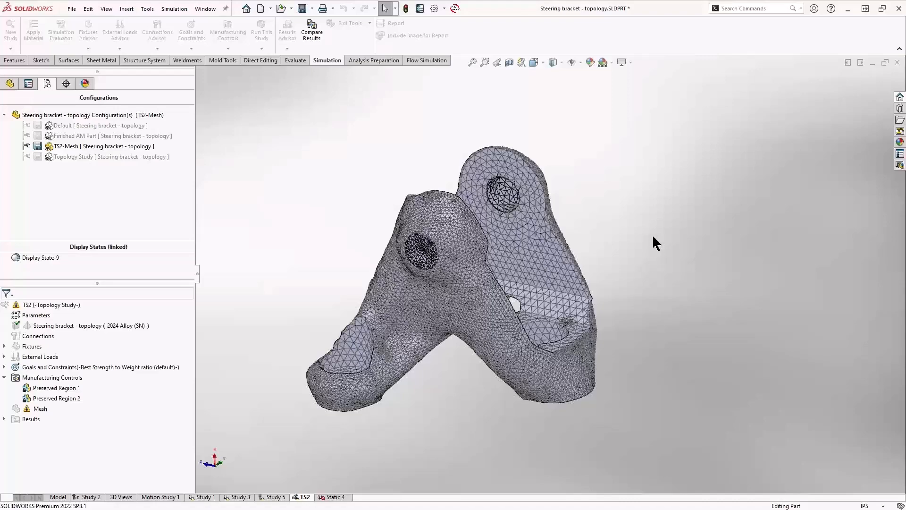
pyautogui.moveTo(653, 243); pyautogui.dragTo(668, 326, button='middle')
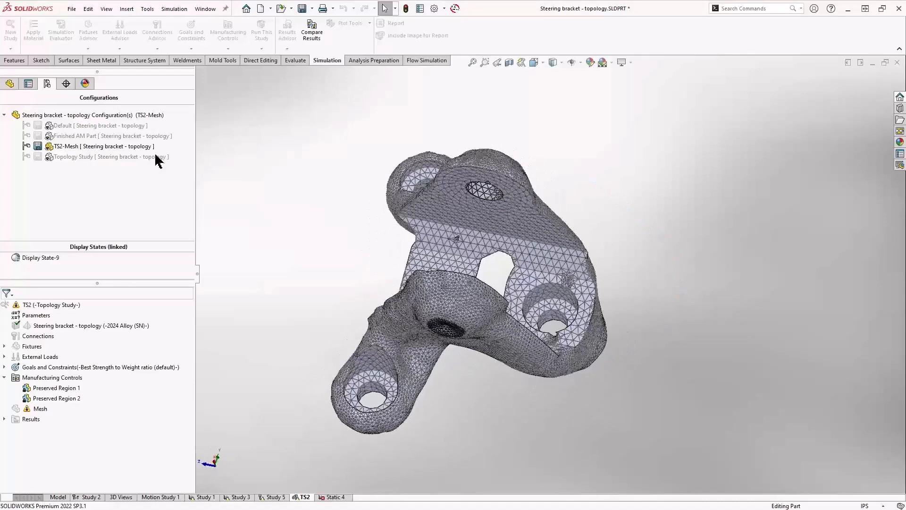
# Step: Activate the Finished AM Part configuration and examine the finished bracket from different angles
pyautogui.doubleClick(141, 135)
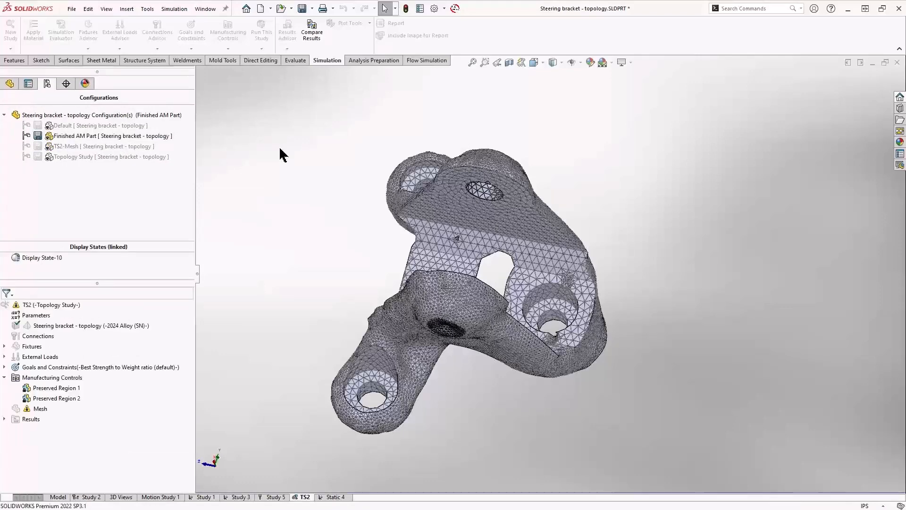
pyautogui.moveTo(326, 233); pyautogui.dragTo(673, 260, button='middle')
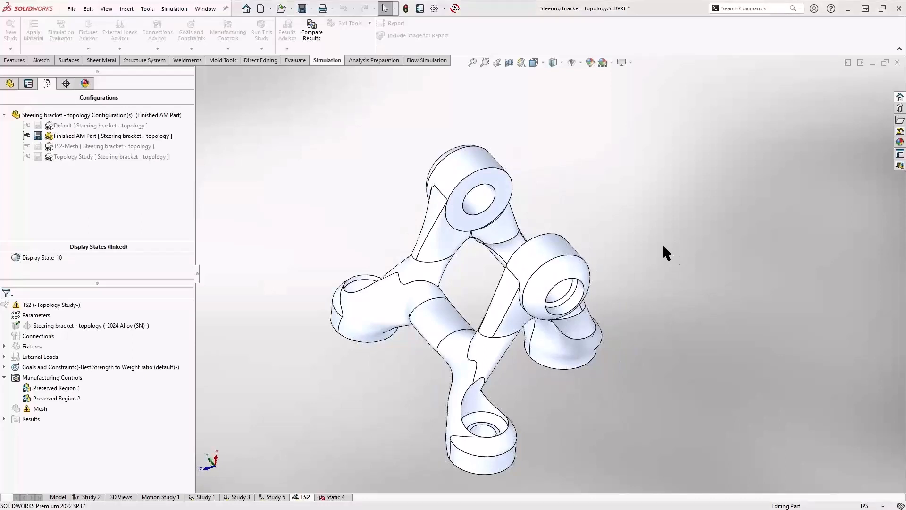
# Step: Switch to the PowerPoint slide show and advance to the Topology Optimization slide
pyautogui.hotkey('alt', 'Tab')
pyautogui.press('Right')
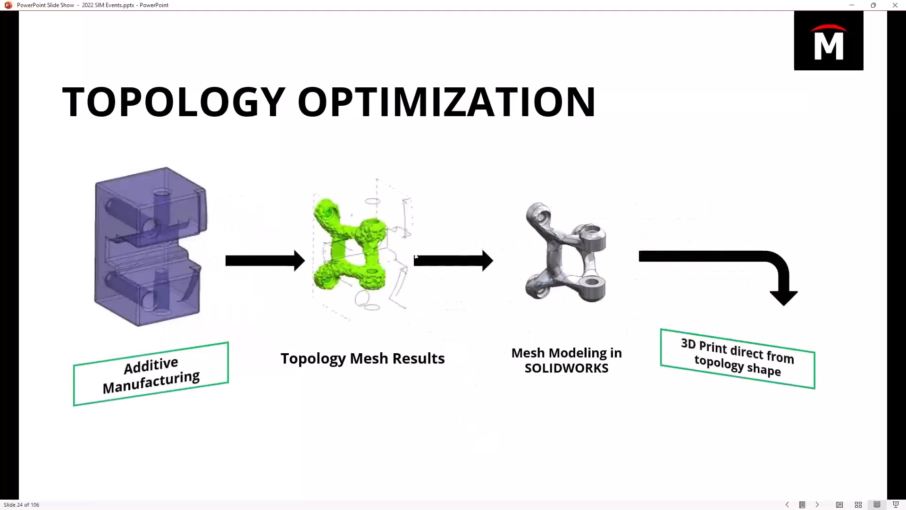
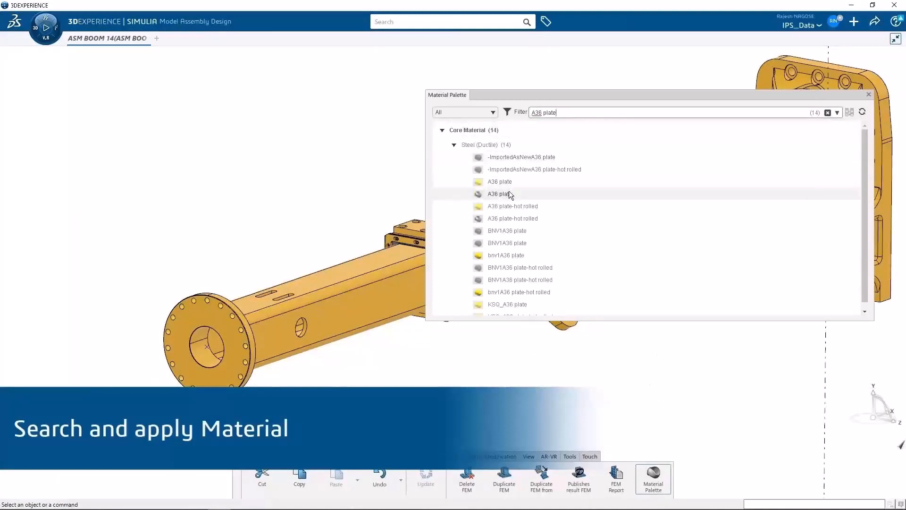
# Step: Apply the A36 plate core material from the filtered Steel (Ductile) list to parts in the 3DEXPERIENCE boom assembly's structure tree
pyautogui.click(508, 191)
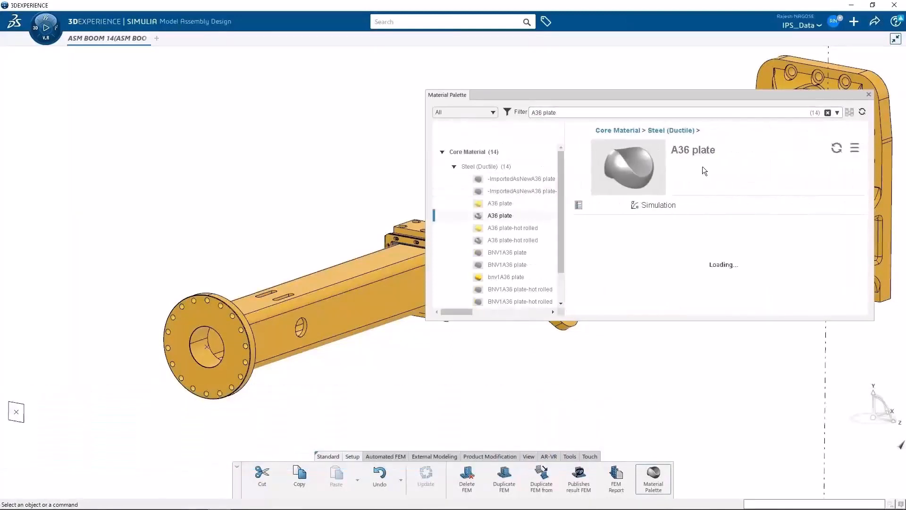
pyautogui.click(861, 152)
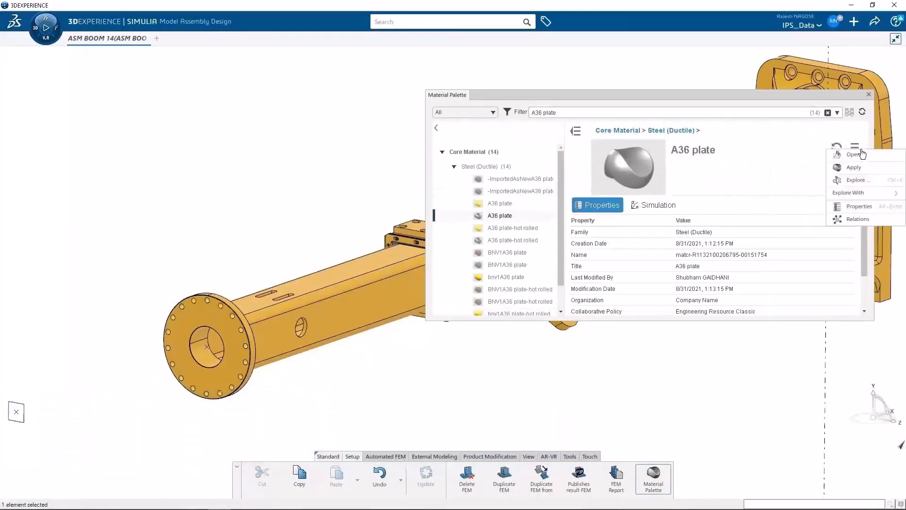
pyautogui.click(854, 168)
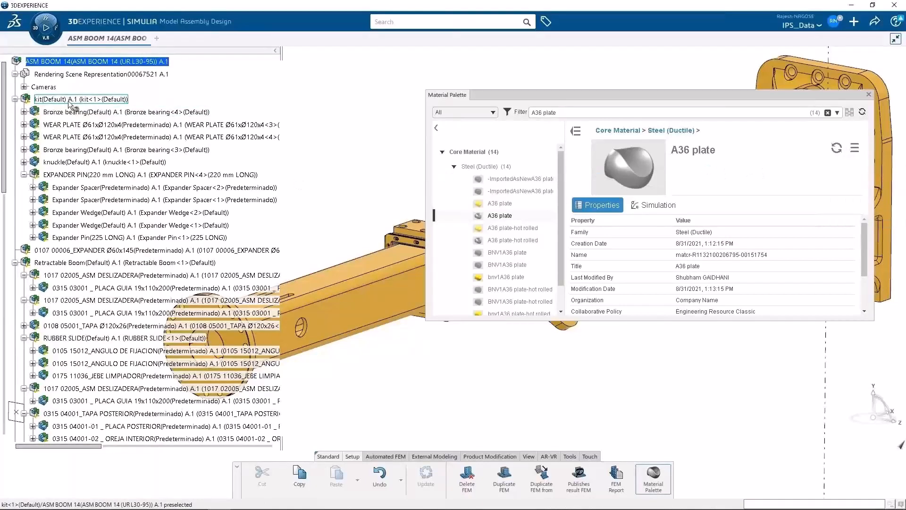
pyautogui.click(72, 125)
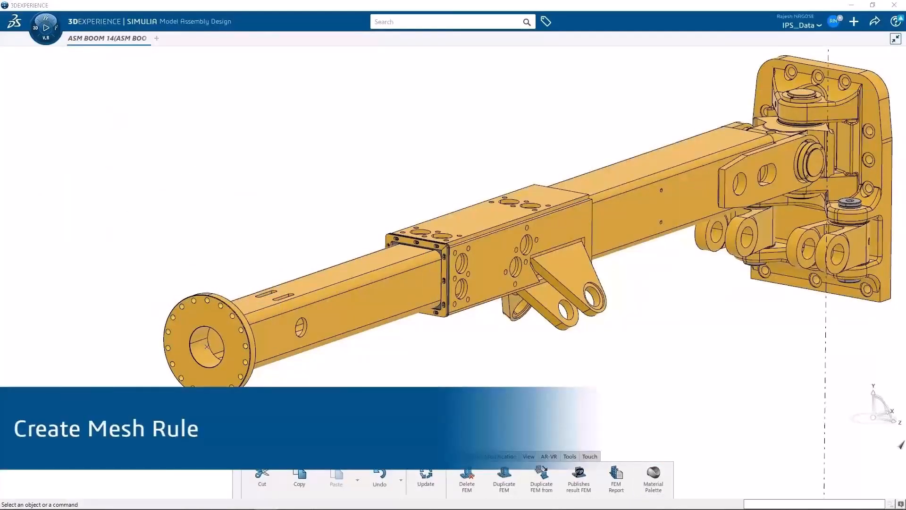
# Step: Start a new meshing rule of type Tetrahedron Mesh and name it ASM_Boom_Meshrule
pyautogui.click(468, 456)
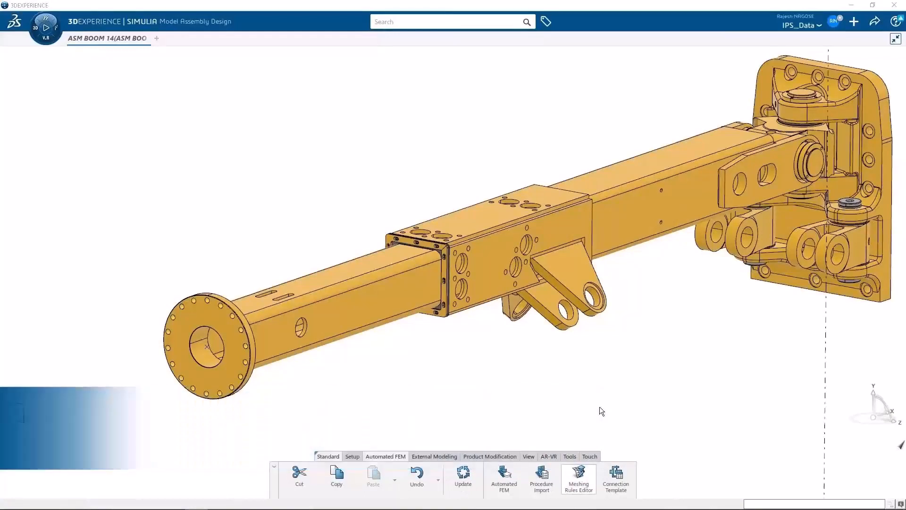
pyautogui.click(577, 486)
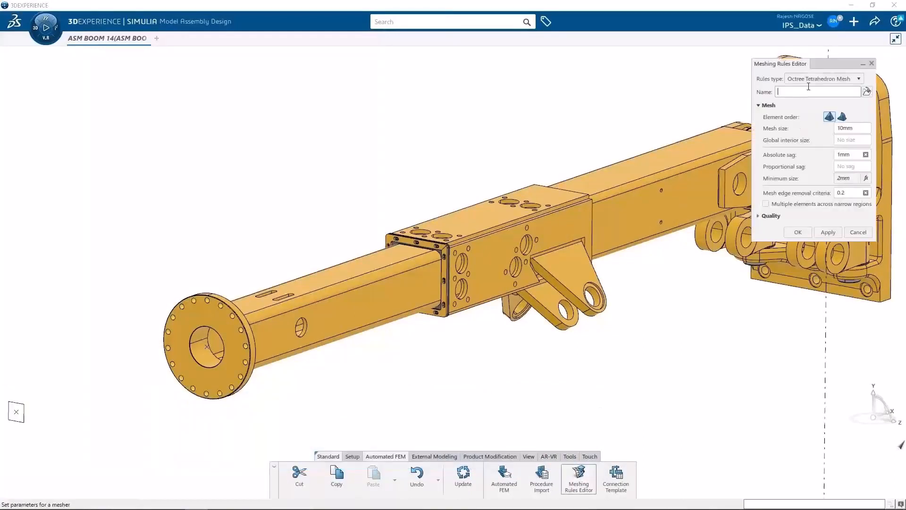
pyautogui.click(811, 77)
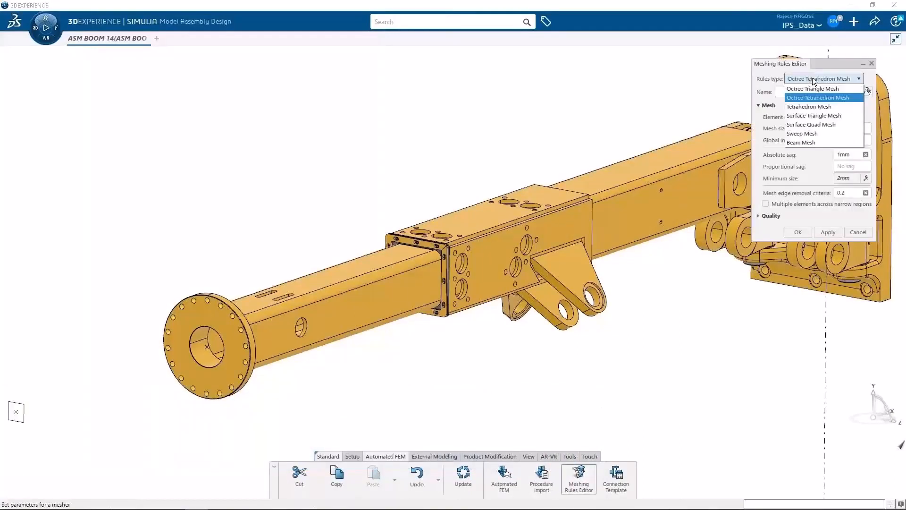
pyautogui.click(815, 107)
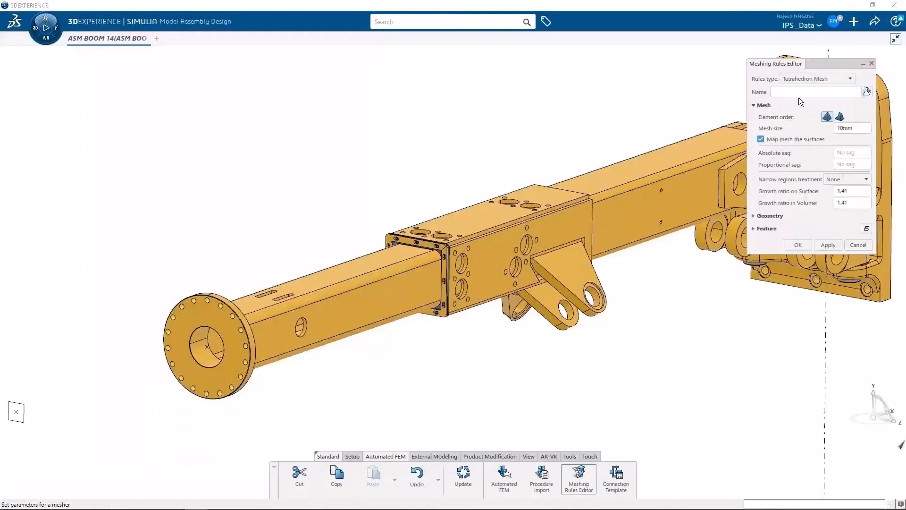
pyautogui.click(798, 93)
pyautogui.write('ASM_Boom_Meshrule')
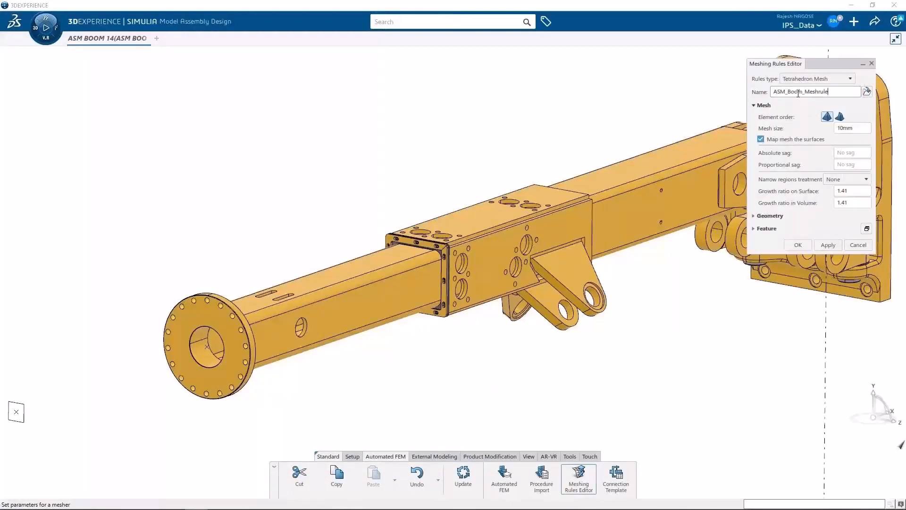
# Step: Set the rule's mesh size to 8 mm and save the rule as an engineering document
pyautogui.doubleClick(849, 128)
pyautogui.click(816, 216)
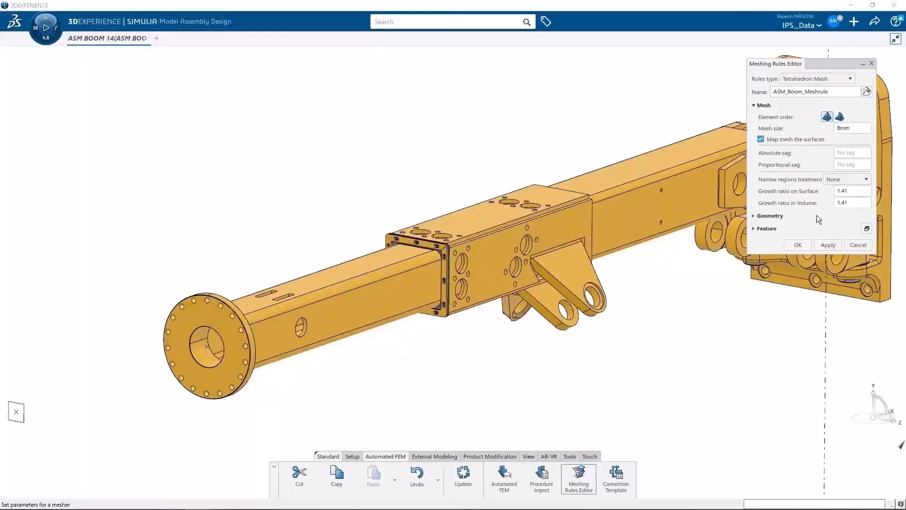
pyautogui.click(830, 248)
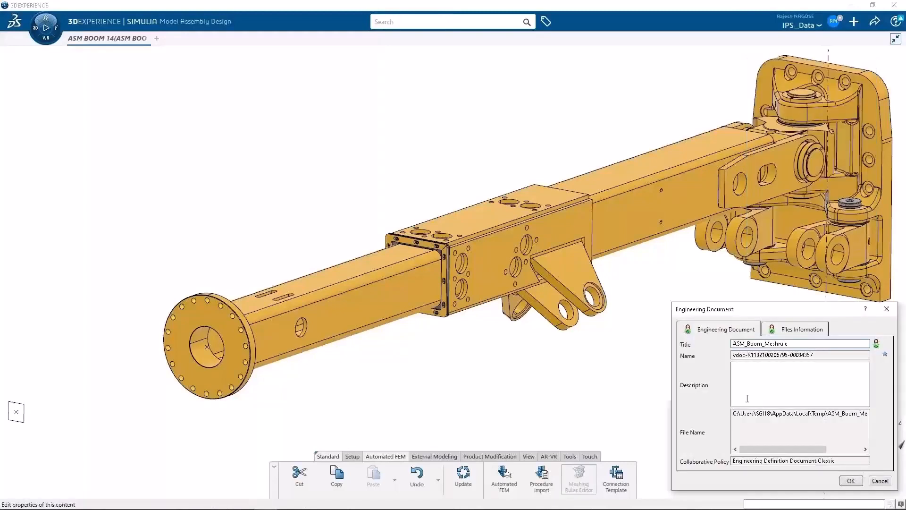
pyautogui.click(849, 480)
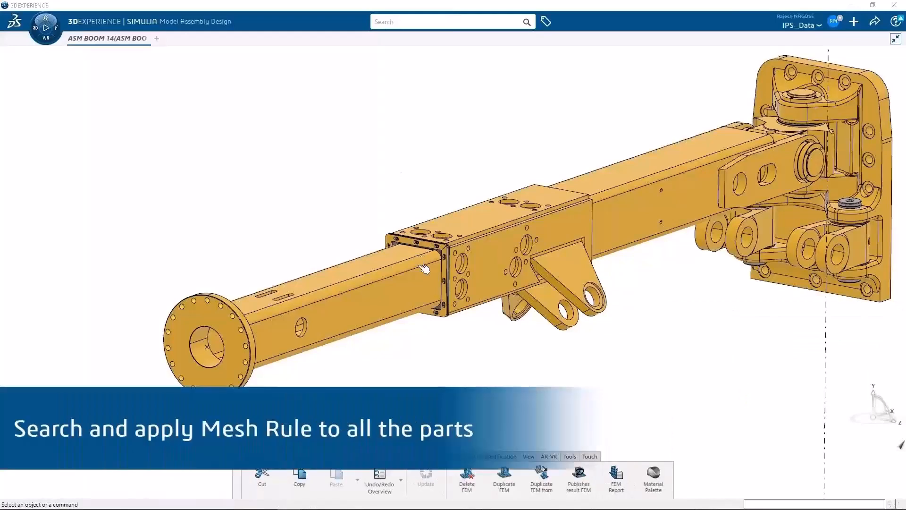
# Step: Start a User Driven automated FEM and apply the Rule Based Tetrahedron Mesh procedure to the kit's first bronze bearing
pyautogui.click(493, 474)
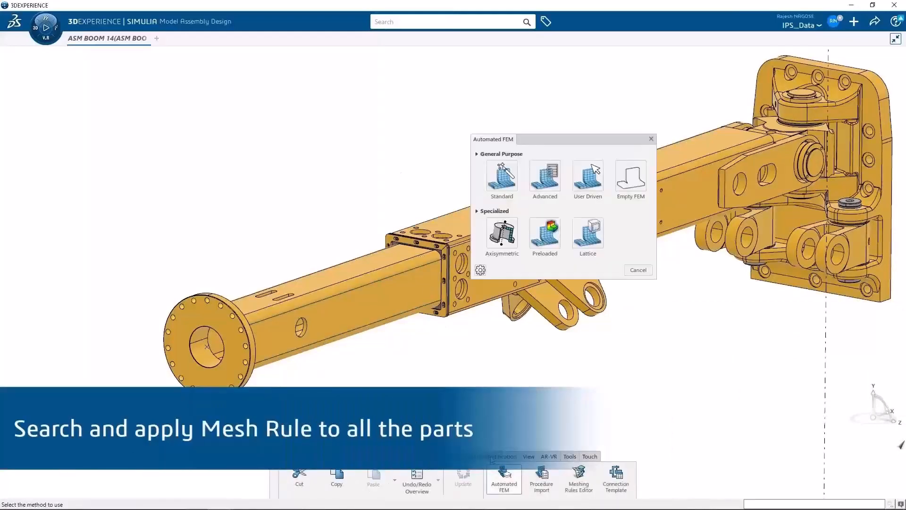
pyautogui.click(577, 184)
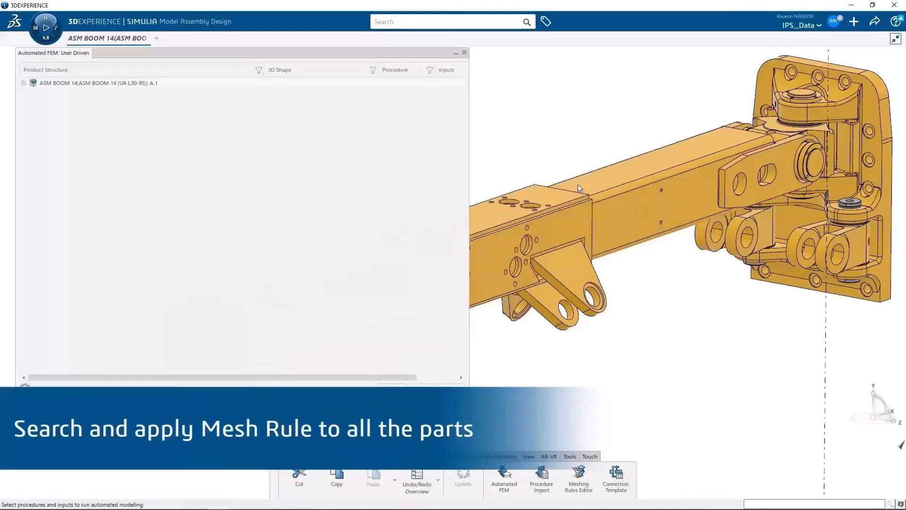
pyautogui.click(324, 103)
pyautogui.rightClick(394, 103)
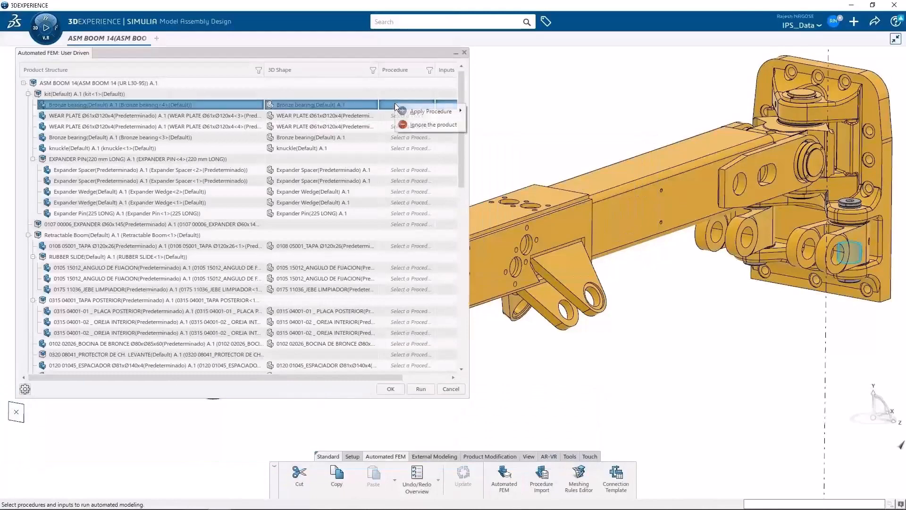
pyautogui.moveTo(432, 115)
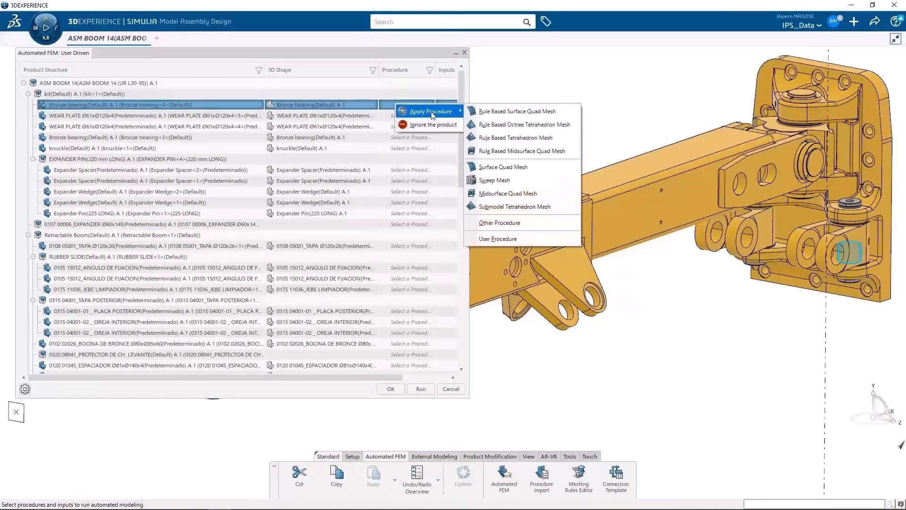
pyautogui.click(516, 139)
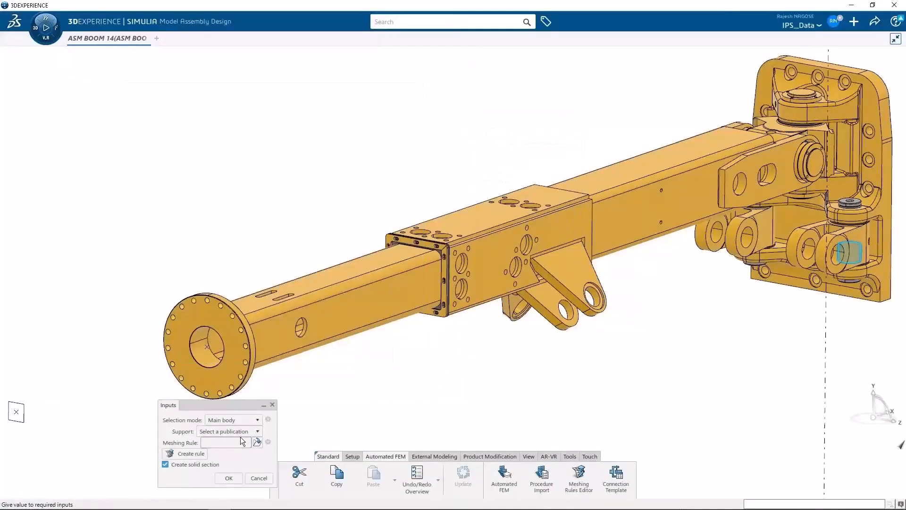
# Step: Assign the ASM_Boom_Meshrule meshing rule to the bronze bearing's procedure inputs, using Main body selection mode and solid section creation
pyautogui.moveTo(240, 404); pyautogui.dragTo(259, 107)
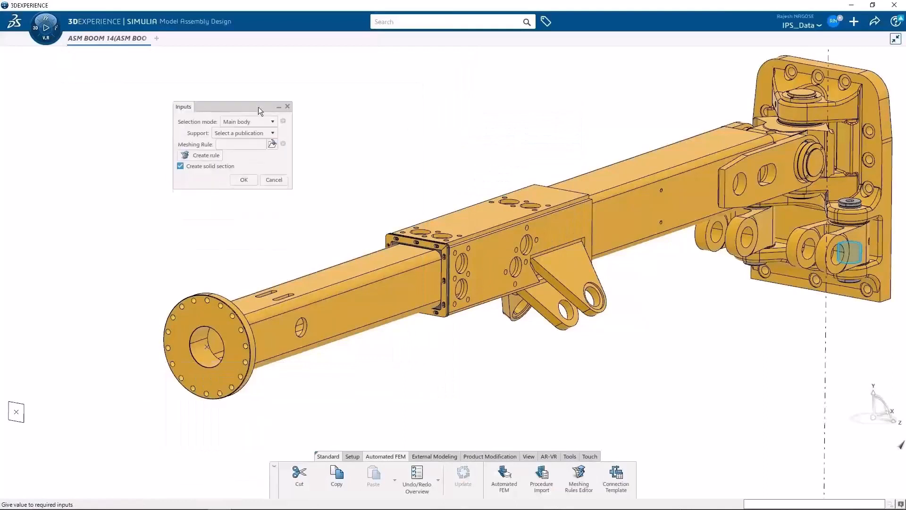
pyautogui.click(273, 143)
pyautogui.click(428, 24)
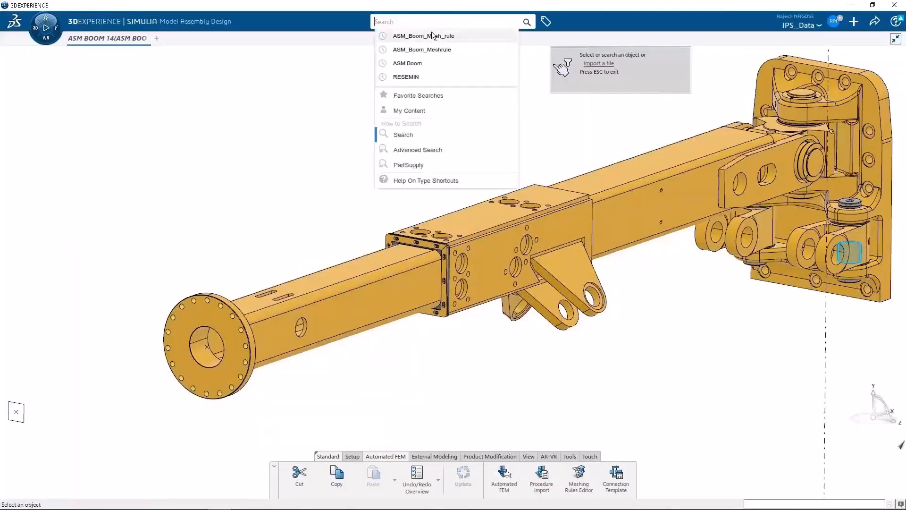
pyautogui.click(432, 46)
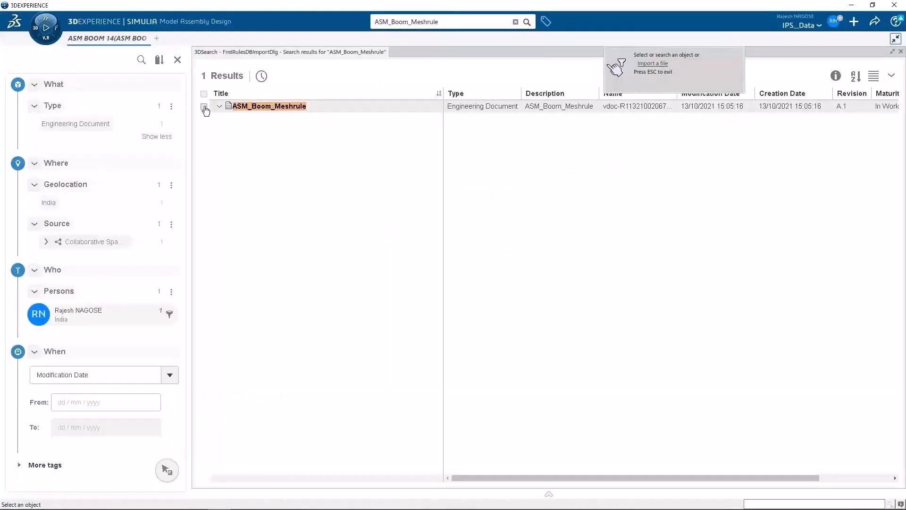
pyautogui.click(205, 107)
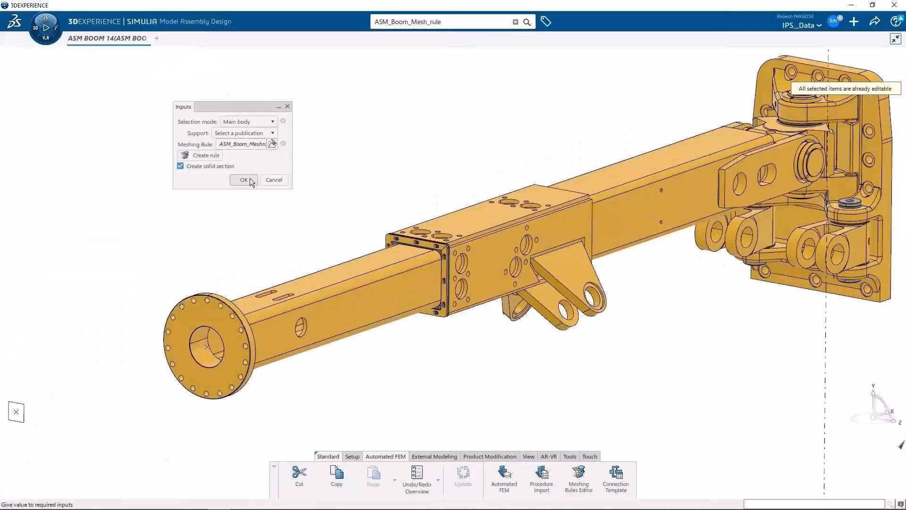
pyautogui.click(250, 178)
# Step: Apply the bronze bearing's Rule Based Tetrahedron Mesh procedure with its inputs to all parts and review the procedure list
pyautogui.click(390, 105)
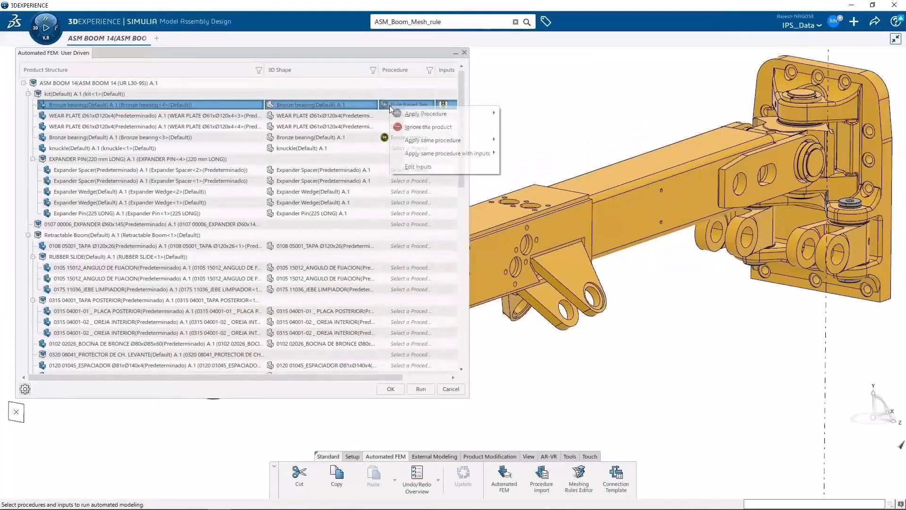
pyautogui.moveTo(443, 154)
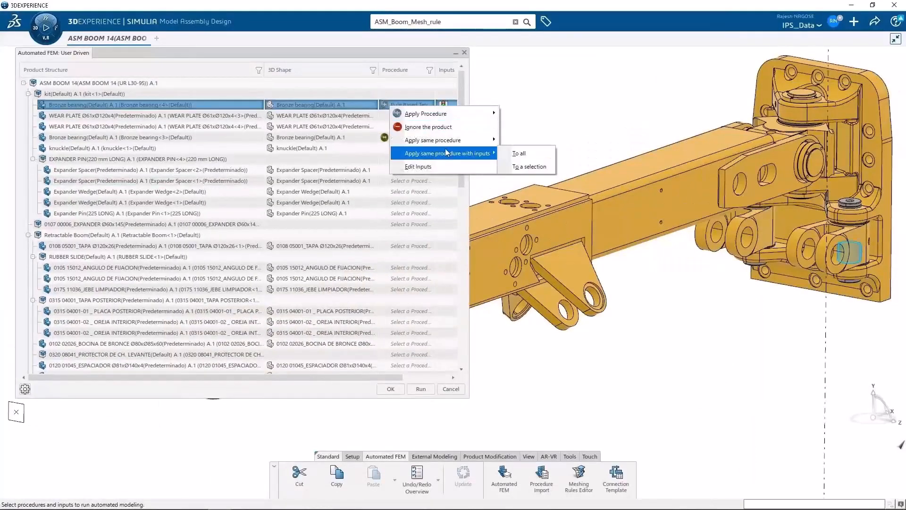
pyautogui.click(510, 159)
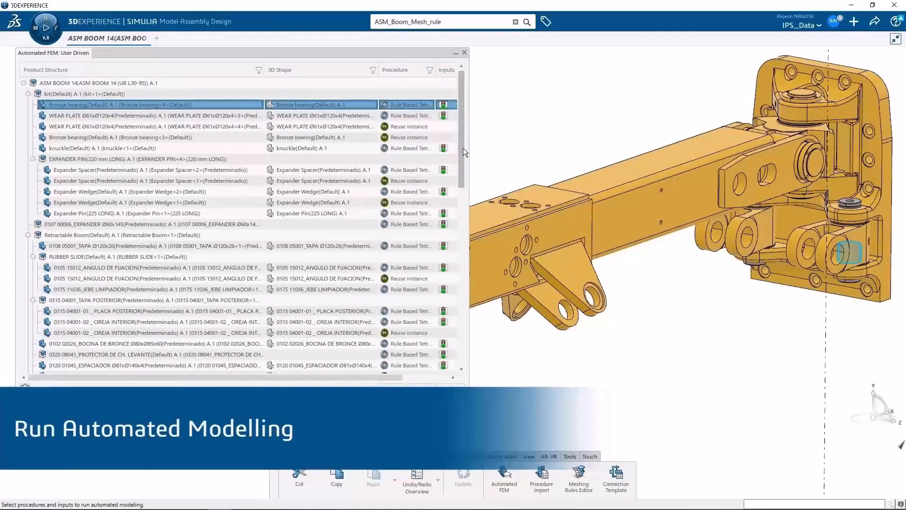
pyautogui.scroll(-1, 463, 190)
pyautogui.scroll(-5, 463, 191)
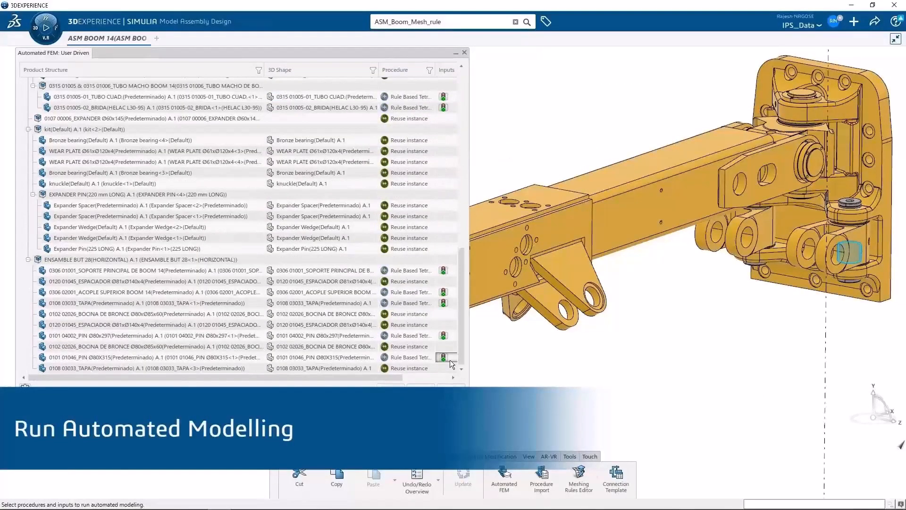
# Step: Run the User Driven automated FEM on the boom assembly and update all of its features
pyautogui.click(425, 388)
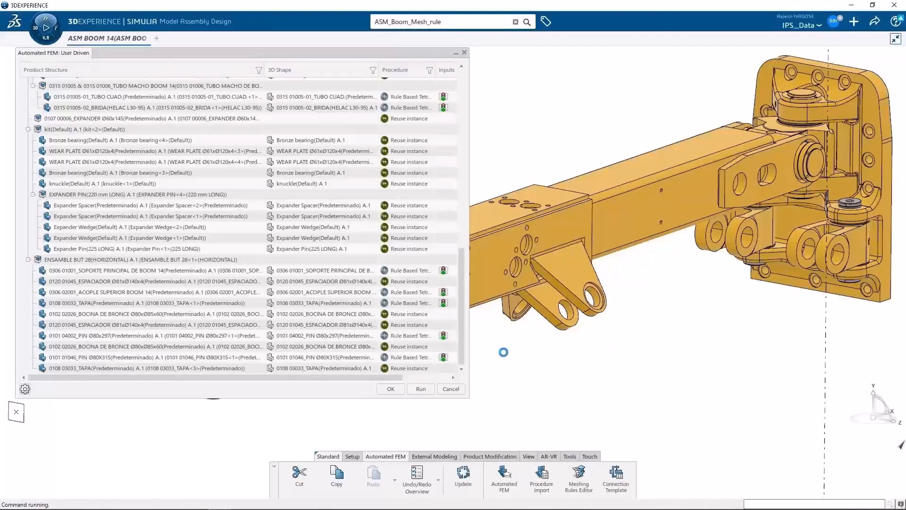
pyautogui.click(390, 388)
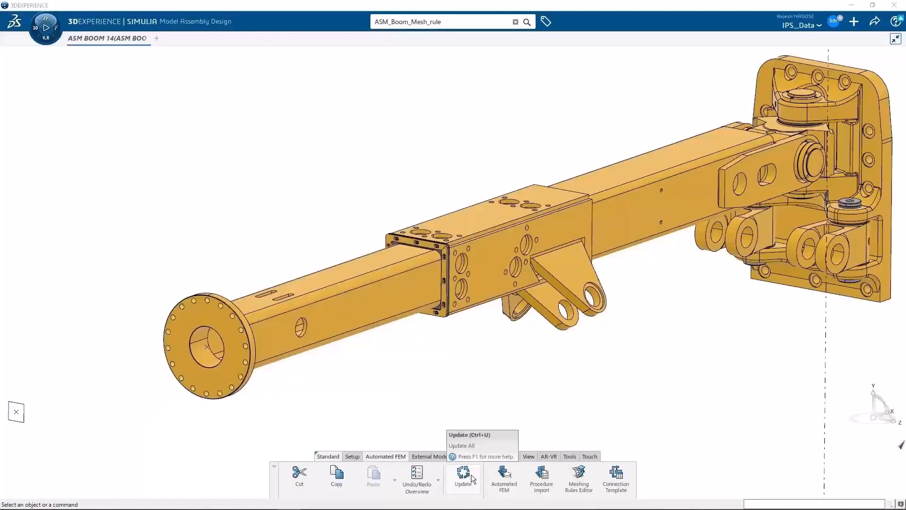
pyautogui.click(472, 479)
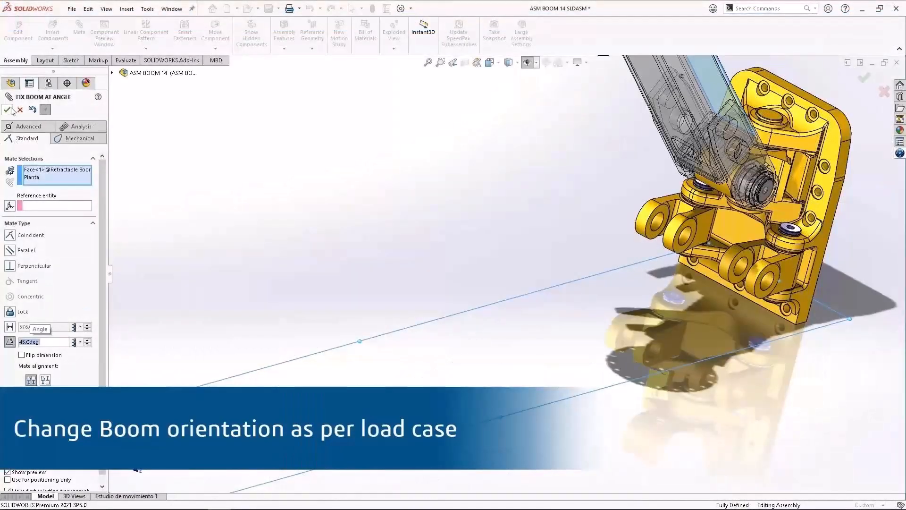
# Step: In SOLIDWORKS, accept the FIX BOOM AT ANGLE mate at 45 degrees and expand the whole ASM BOOM 14 structure
pyautogui.click(9, 109)
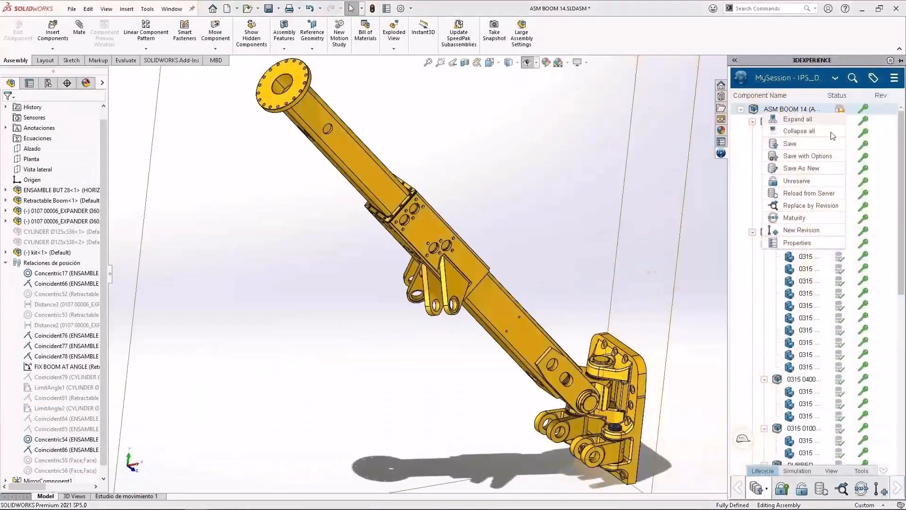
pyautogui.click(802, 119)
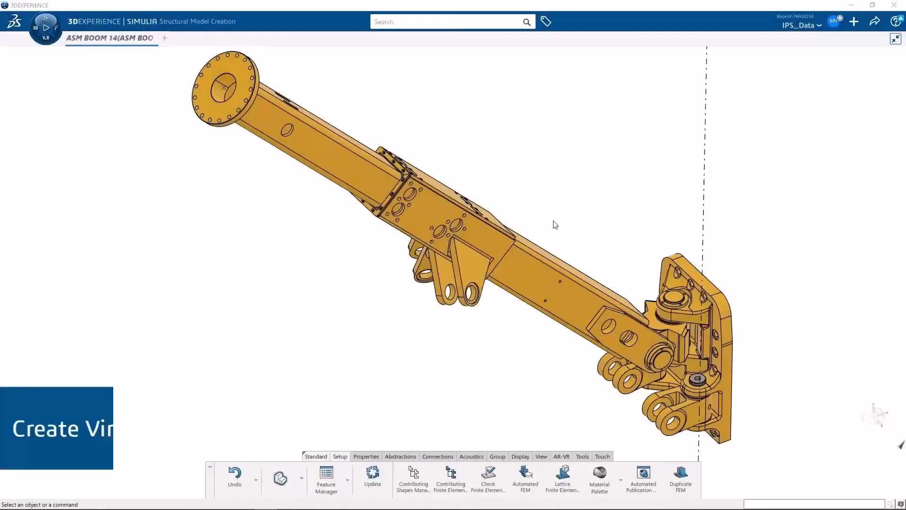
# Step: Start a virtual bolt on the base plate's hole beside the grey bushing and set its second support to Ground
pyautogui.moveTo(769, 465); pyautogui.dragTo(726, 401, button='middle')
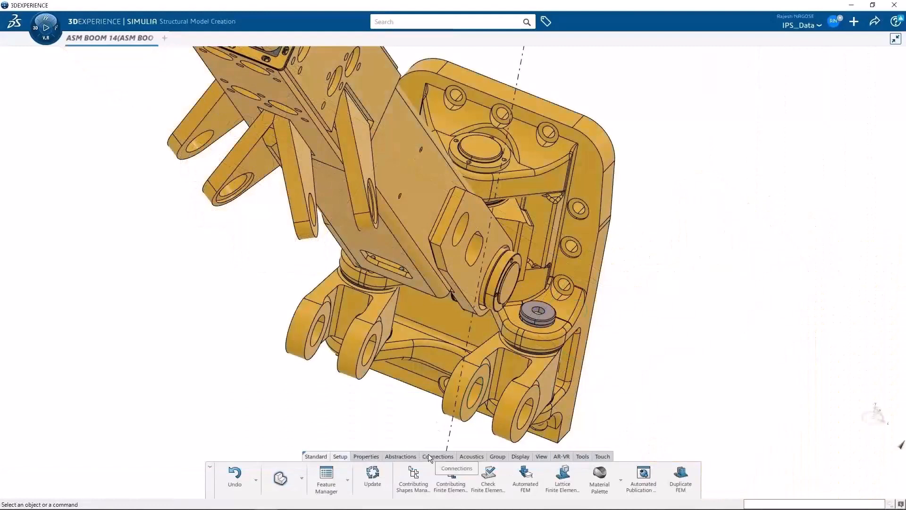
pyautogui.click(430, 456)
pyautogui.click(396, 478)
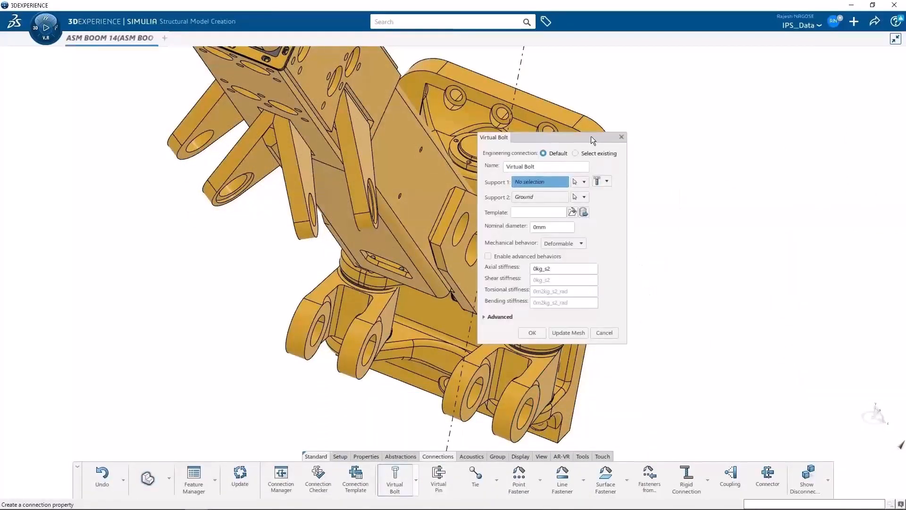
pyautogui.moveTo(594, 138); pyautogui.dragTo(796, 90)
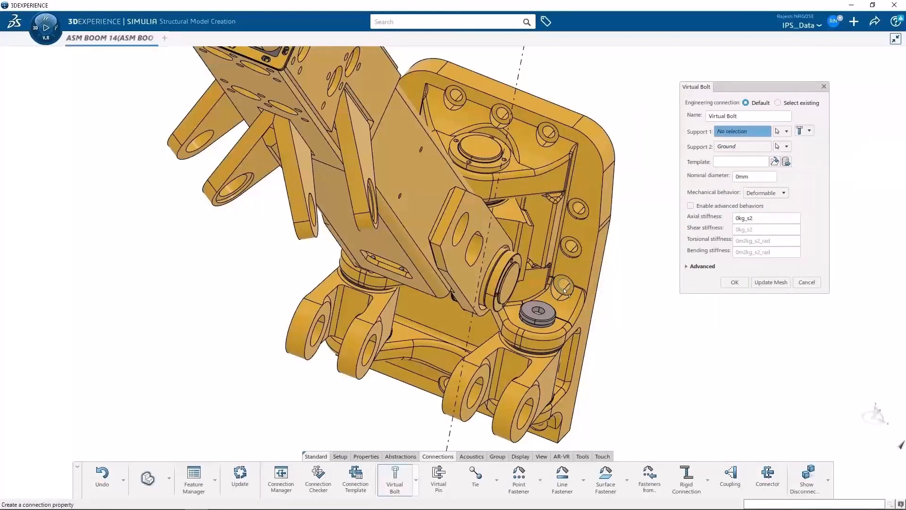
pyautogui.click(565, 290)
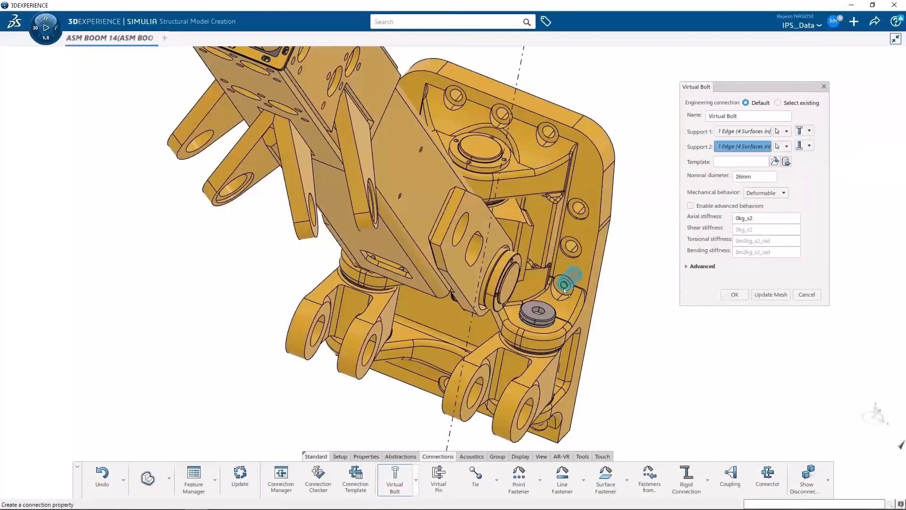
pyautogui.rightClick(755, 147)
pyautogui.click(781, 182)
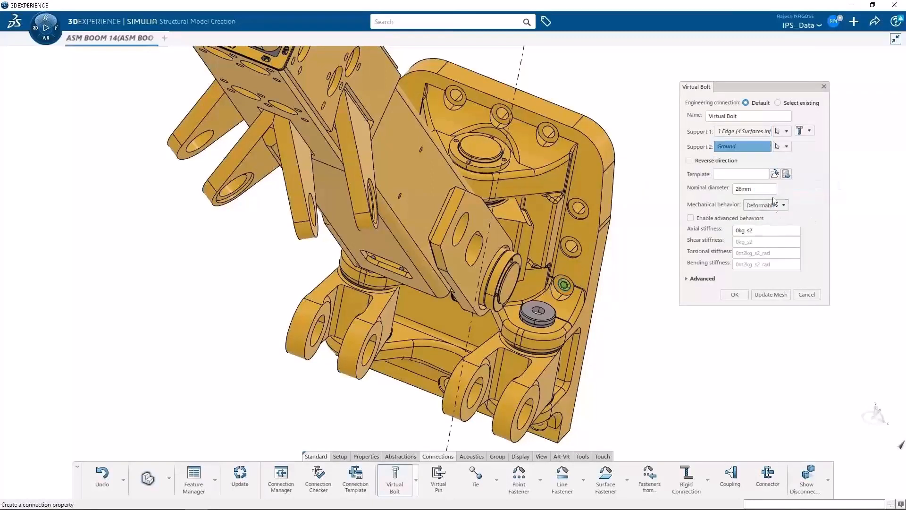
# Step: Give the virtual bolt Rigid mechanical behavior, keep Continuum distributing coupling, update its mesh and finish the bolt
pyautogui.click(771, 204)
pyautogui.click(757, 224)
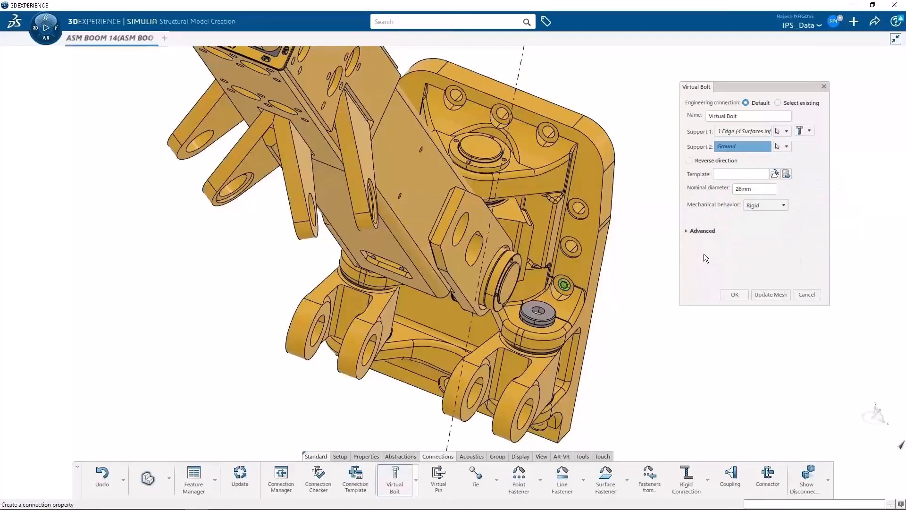
pyautogui.click(698, 231)
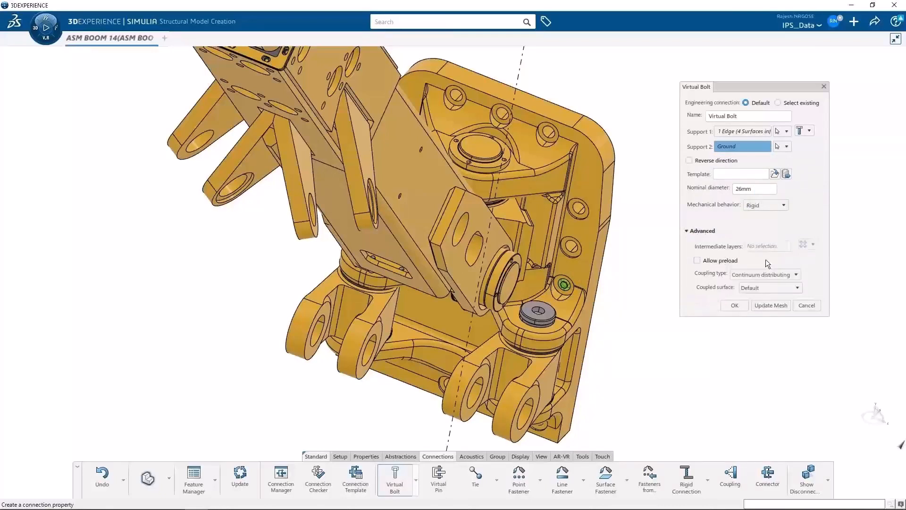
pyautogui.click(771, 304)
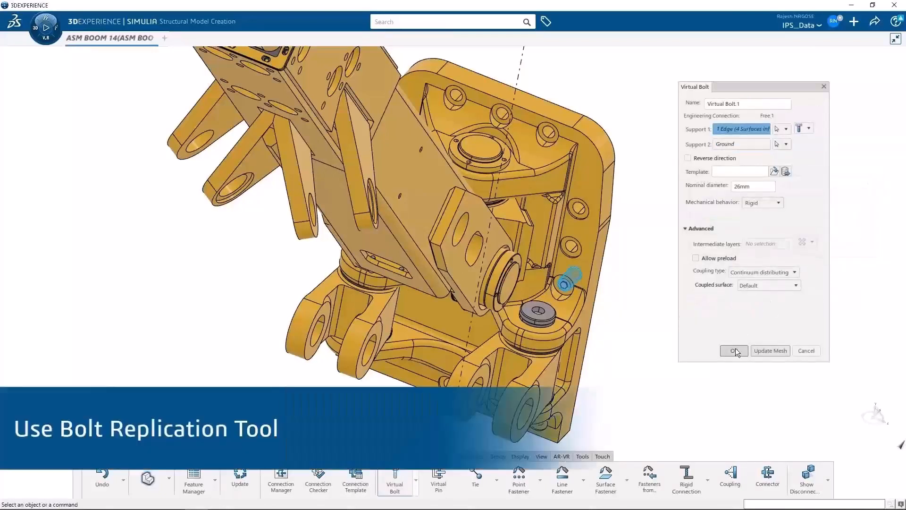
pyautogui.click(734, 349)
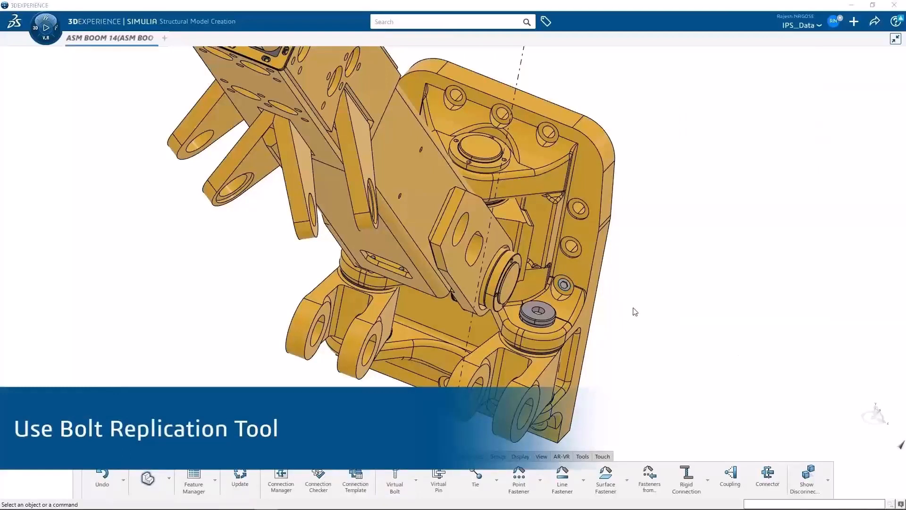
# Step: Start Bolt Replication from the base plate's virtual bolt and find the matching bolt candidates
pyautogui.click(416, 480)
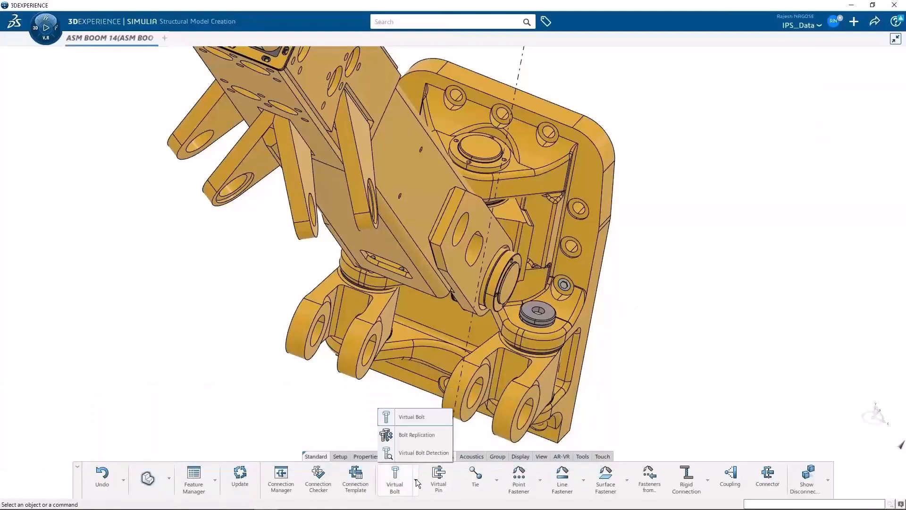
pyautogui.click(420, 440)
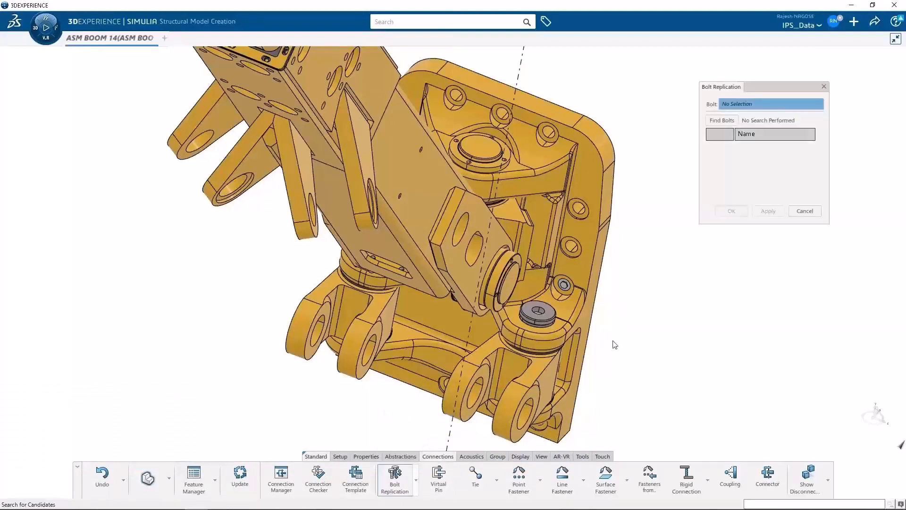
pyautogui.click(565, 284)
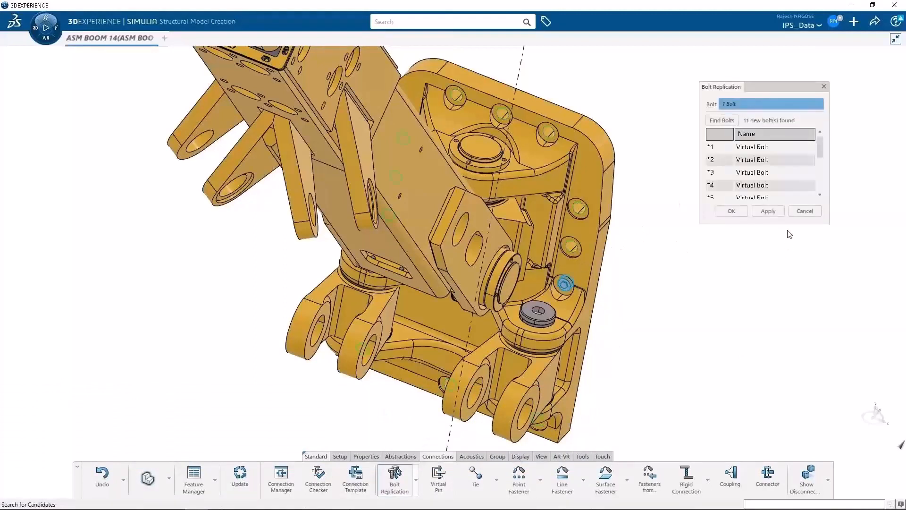
pyautogui.moveTo(791, 225); pyautogui.dragTo(766, 311)
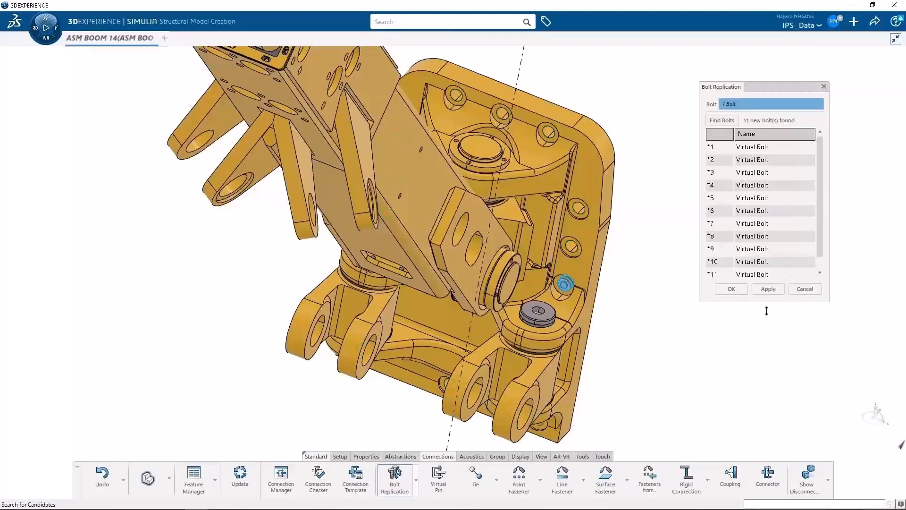
# Step: Check the individual bolt candidates on the base plate and replicate the virtual bolt to all of them
pyautogui.click(777, 159)
pyautogui.click(778, 173)
pyautogui.click(774, 185)
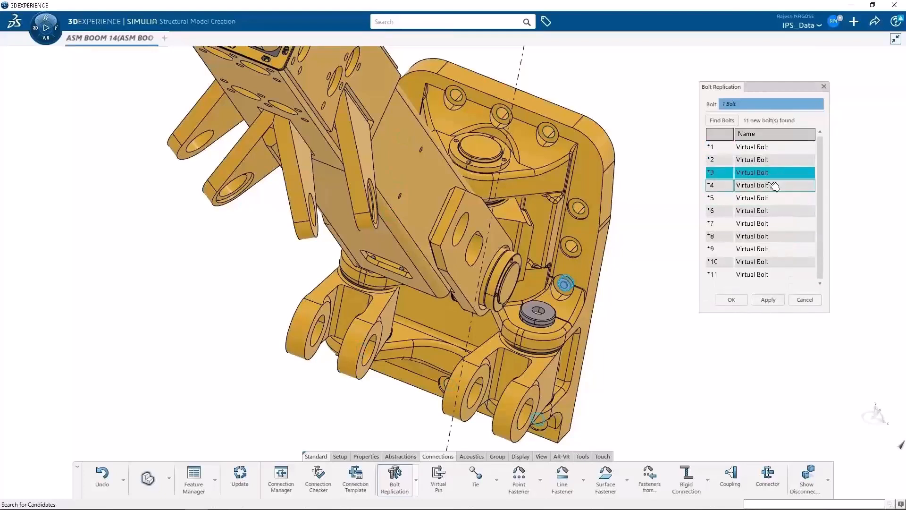
pyautogui.click(769, 198)
pyautogui.click(768, 211)
pyautogui.click(767, 224)
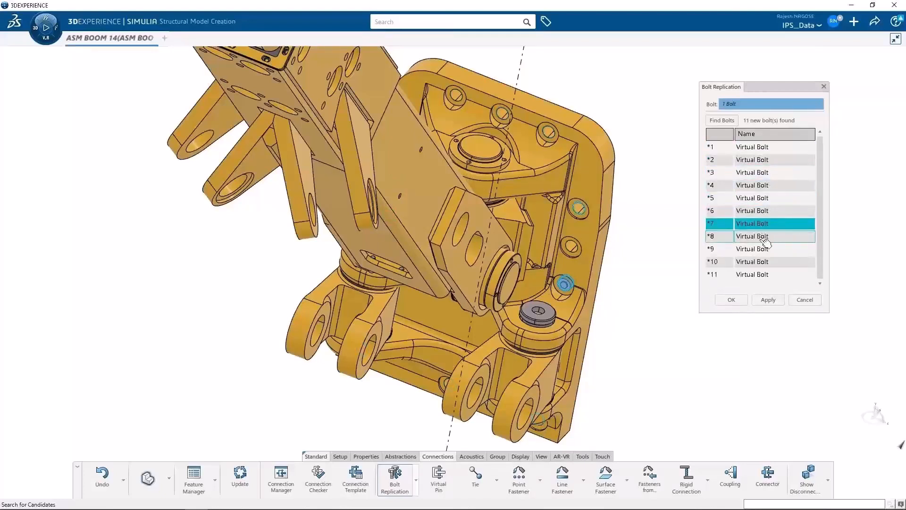
pyautogui.click(764, 237)
pyautogui.click(765, 262)
pyautogui.click(764, 275)
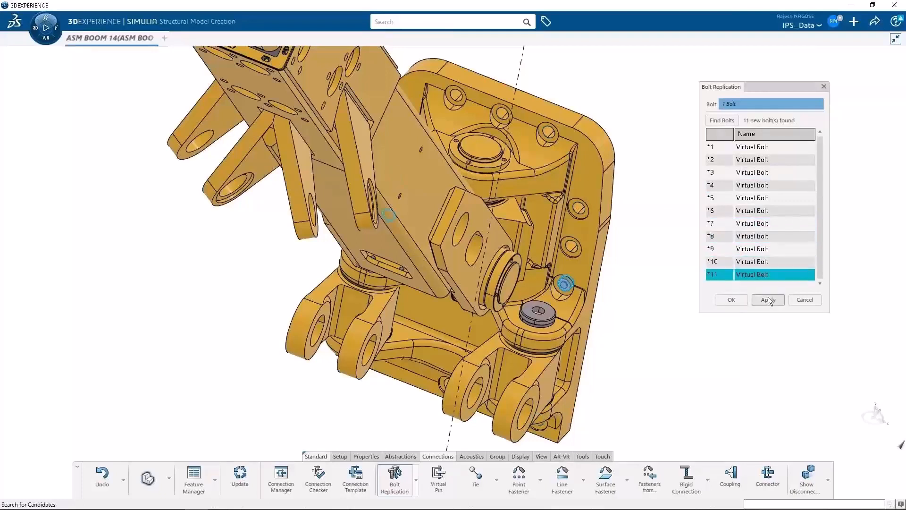
pyautogui.click(769, 300)
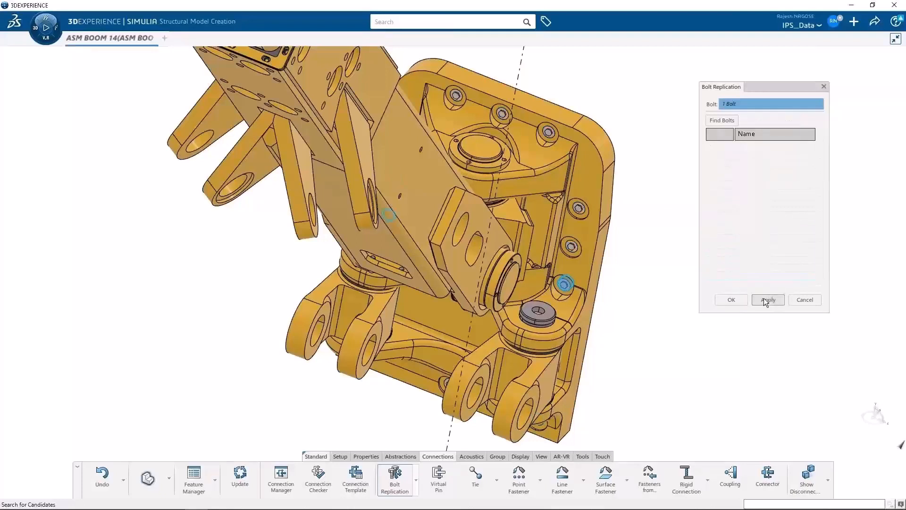
pyautogui.click(738, 300)
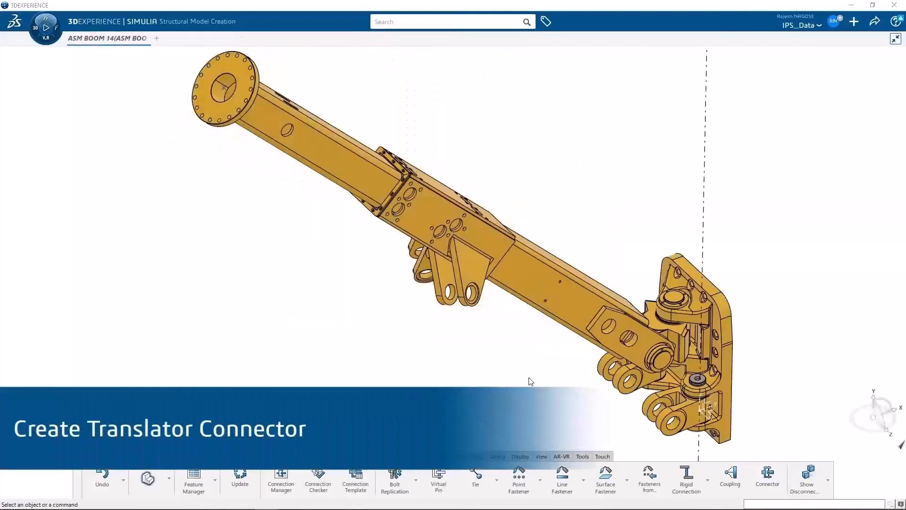
# Step: Start a new connector for the boom assembly and set its type to Translator
pyautogui.moveTo(530, 378); pyautogui.dragTo(532, 317, button='middle')
pyautogui.moveTo(583, 368); pyautogui.dragTo(360, 170, button='middle')
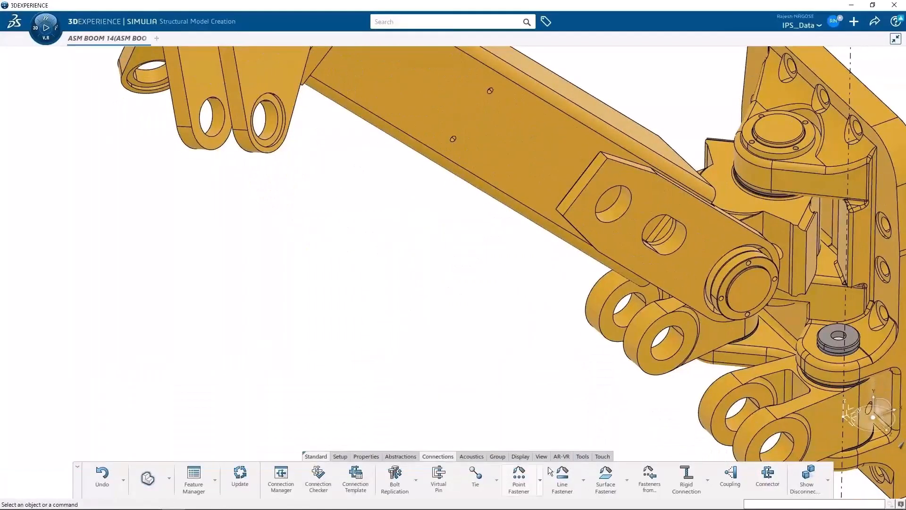
pyautogui.click(767, 476)
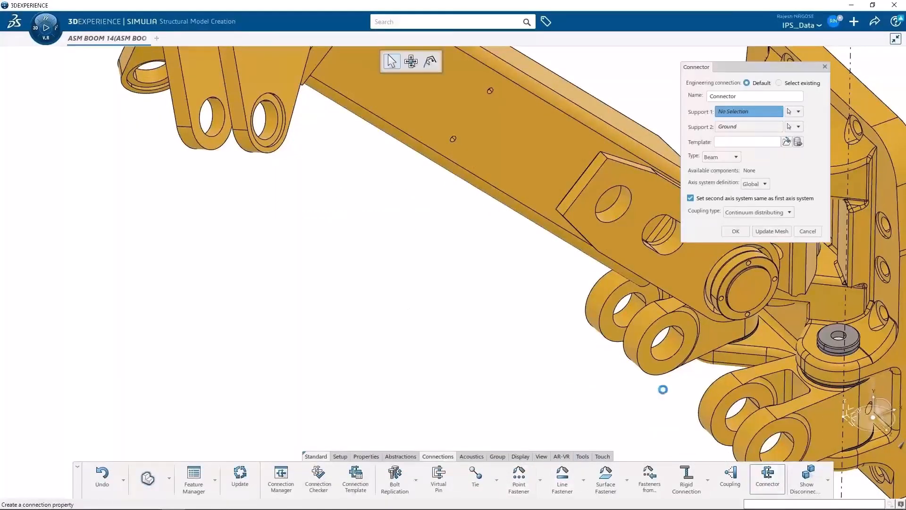
pyautogui.click(720, 156)
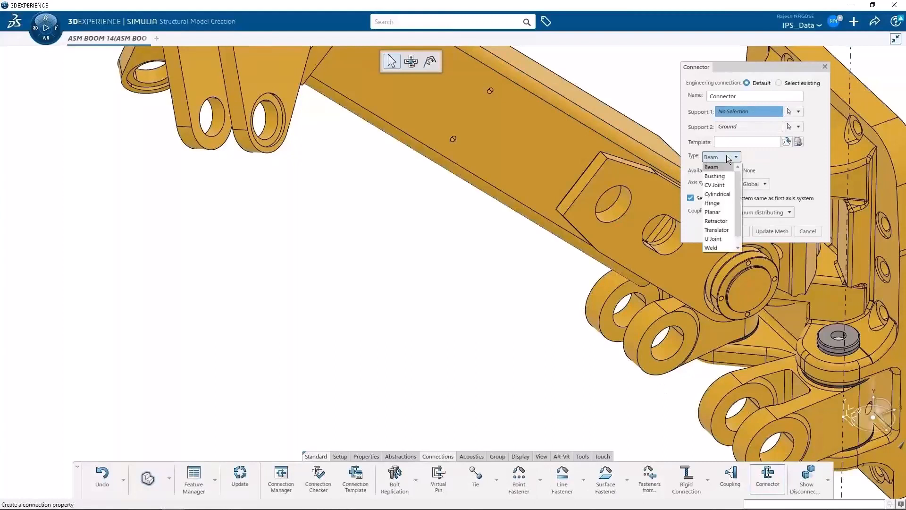
pyautogui.click(717, 229)
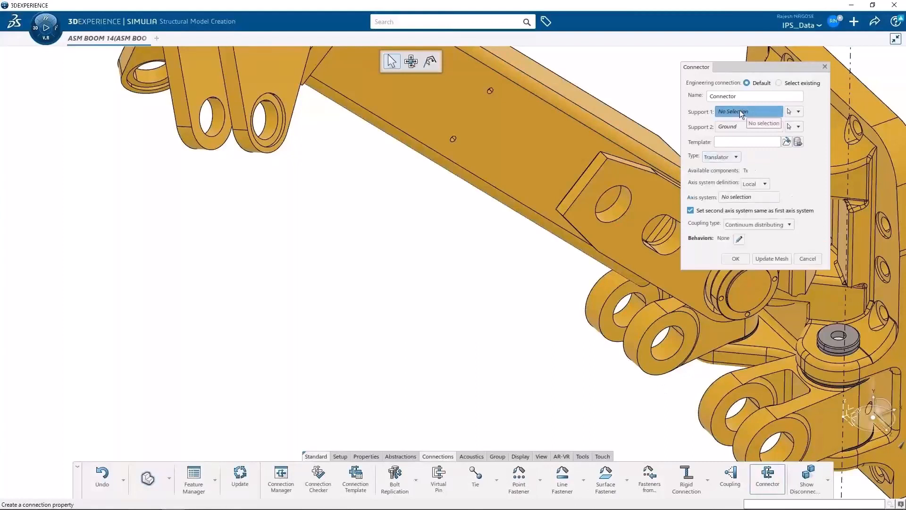
# Step: Assign the boom's two lug hole faces as Support 1, the base bracket's two lug hole faces as Support 2, and Coordinate System1 as axis system
pyautogui.click(209, 122)
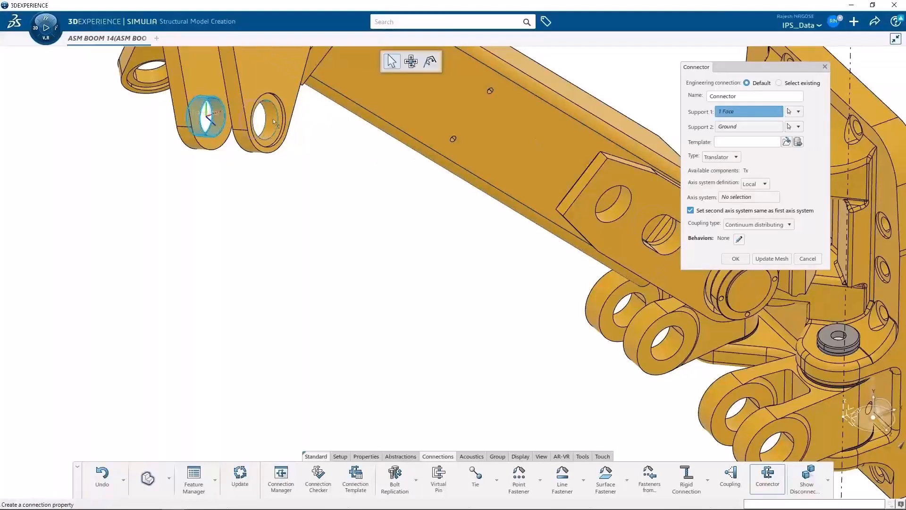
pyautogui.click(270, 125)
pyautogui.click(744, 125)
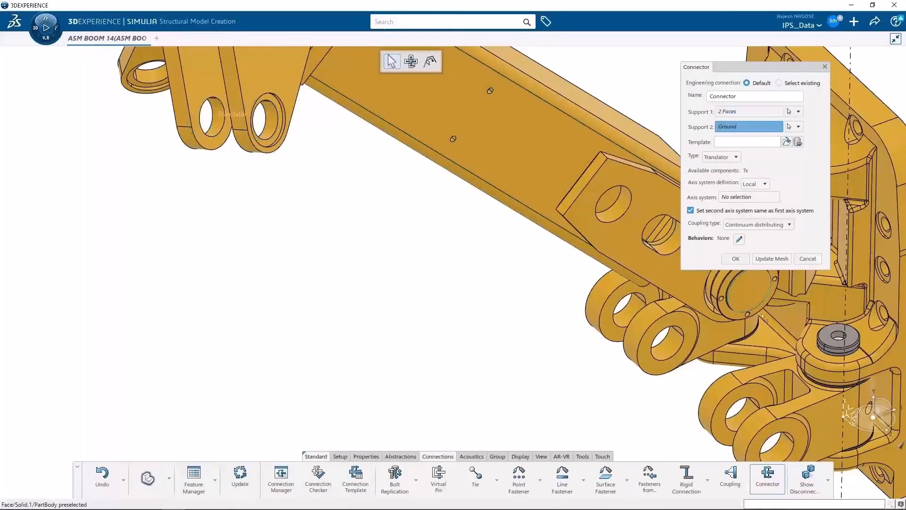
pyautogui.click(747, 412)
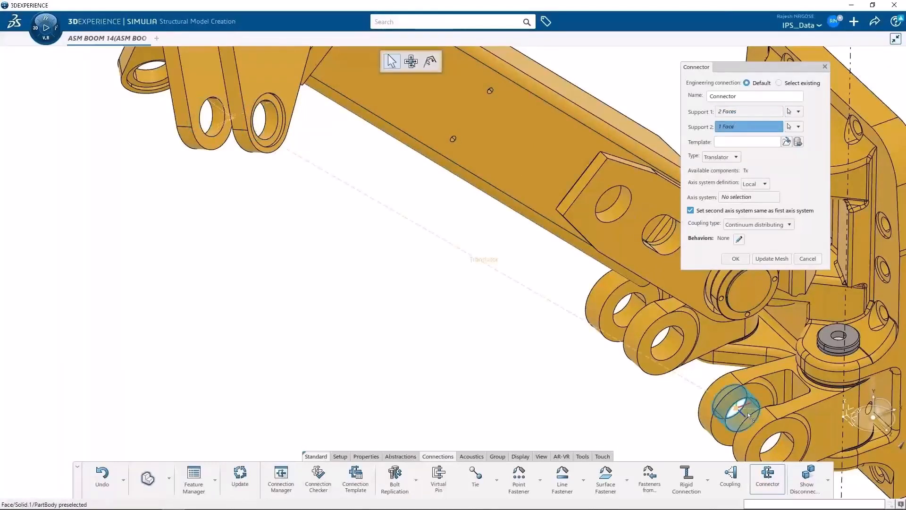
pyautogui.click(782, 446)
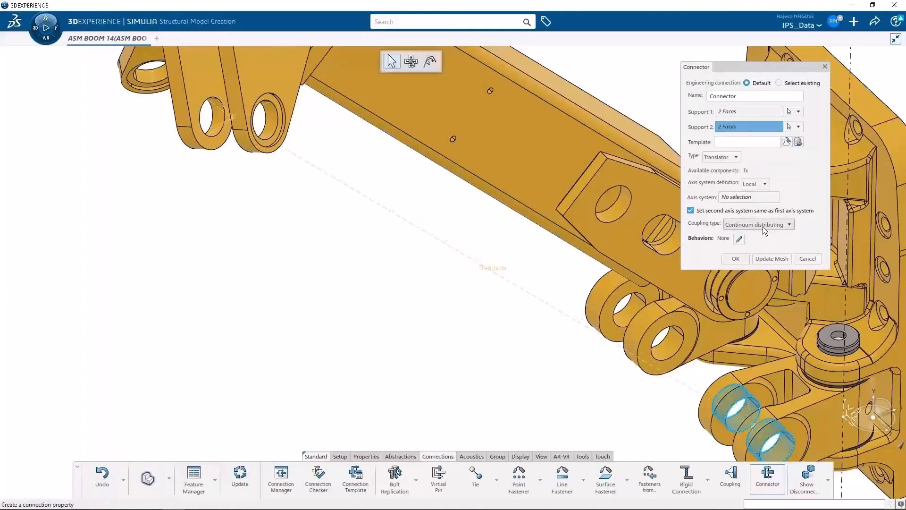
pyautogui.click(744, 197)
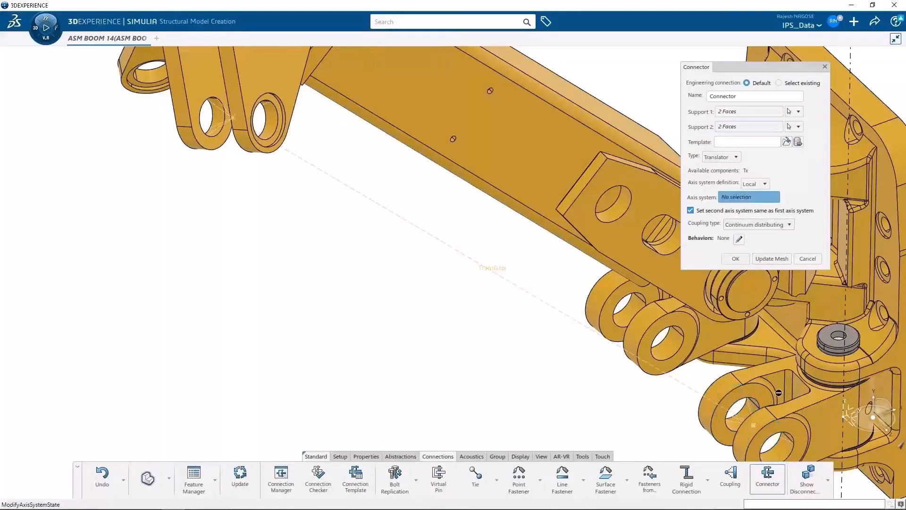
pyautogui.click(850, 416)
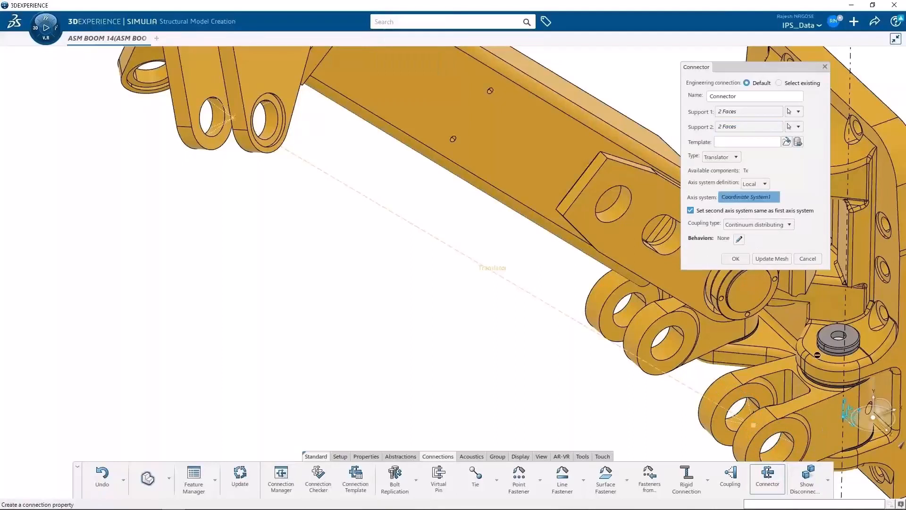
# Step: Add Elasticity behavior to the connector for Fx with a linear translational stiffness of 8.625e8 kg_s2
pyautogui.click(739, 238)
pyautogui.click(389, 92)
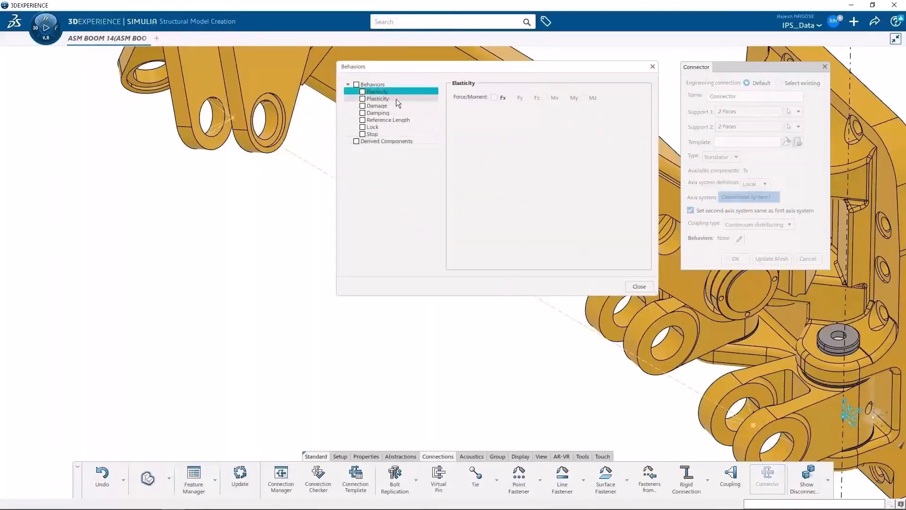
pyautogui.click(494, 97)
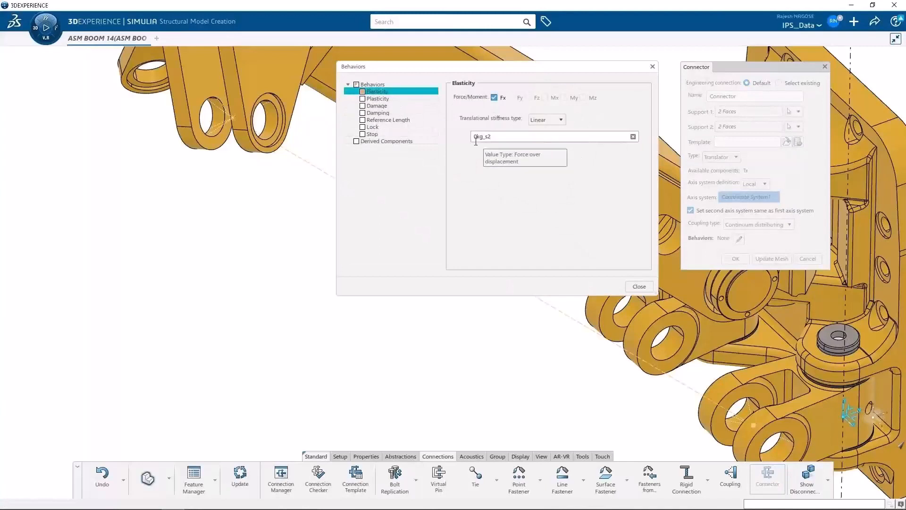
pyautogui.write('3.025e8')
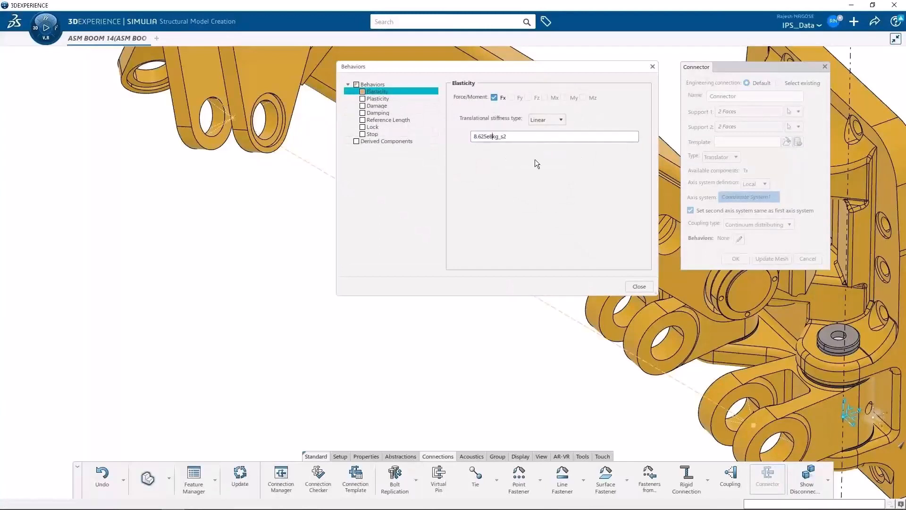
pyautogui.click(536, 163)
# Step: Add Structural damping of 0.02 for Fx to the connector behaviors and update the connector's mesh
pyautogui.click(380, 113)
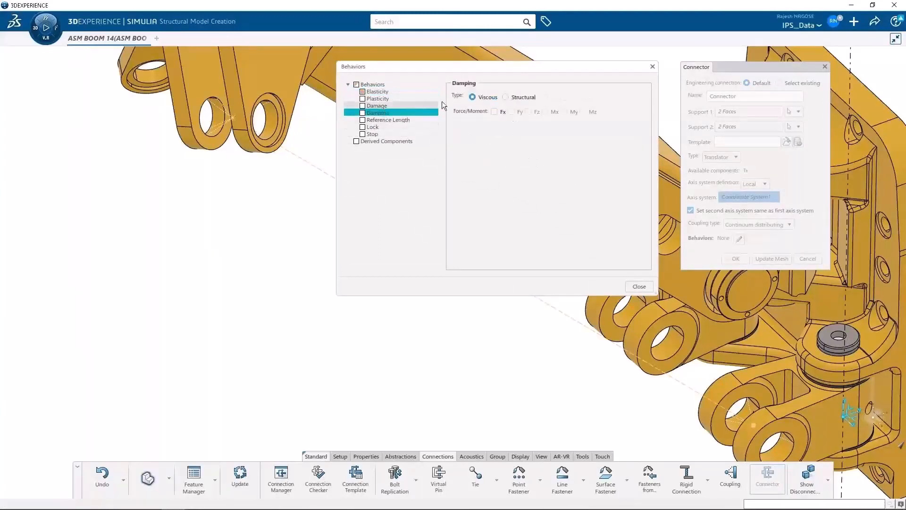
pyautogui.click(506, 98)
pyautogui.click(494, 111)
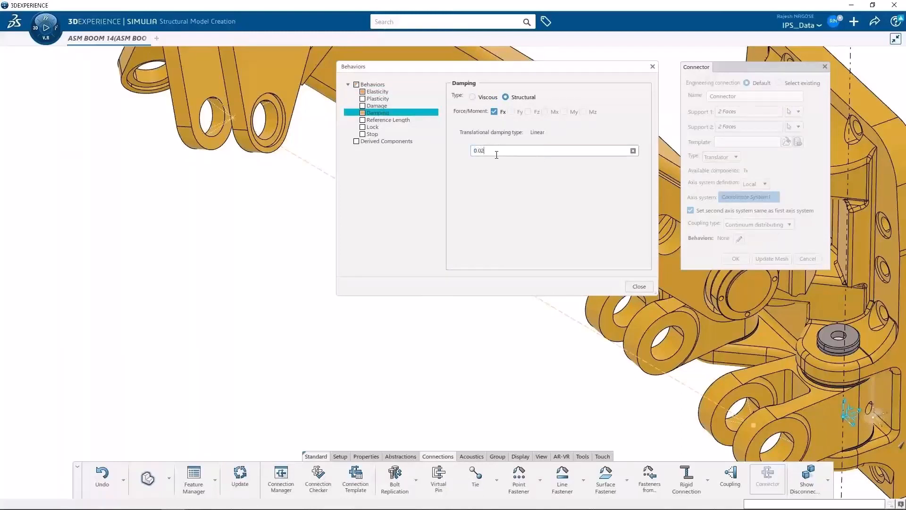
pyautogui.click(639, 286)
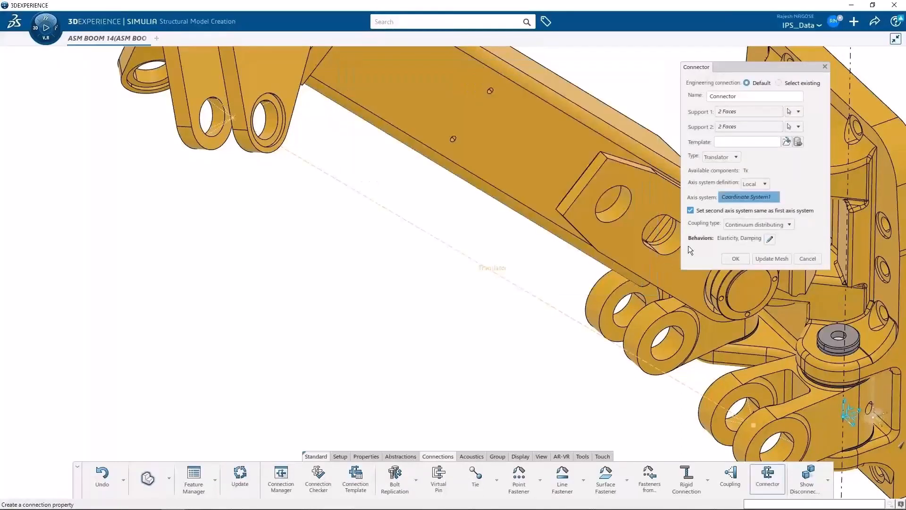
pyautogui.click(770, 259)
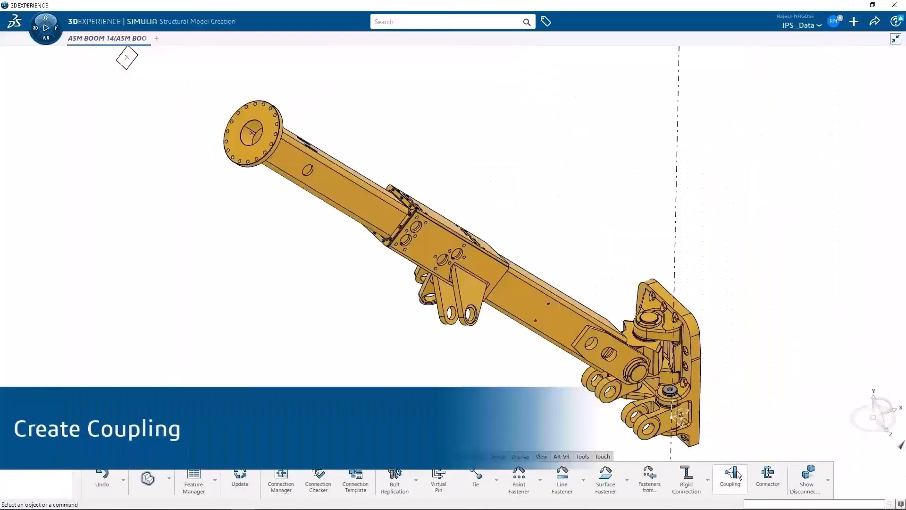
# Step: Create a coupling with the free point beyond the boom tip as Support 1 and the round end flange face as Support 2
pyautogui.click(738, 474)
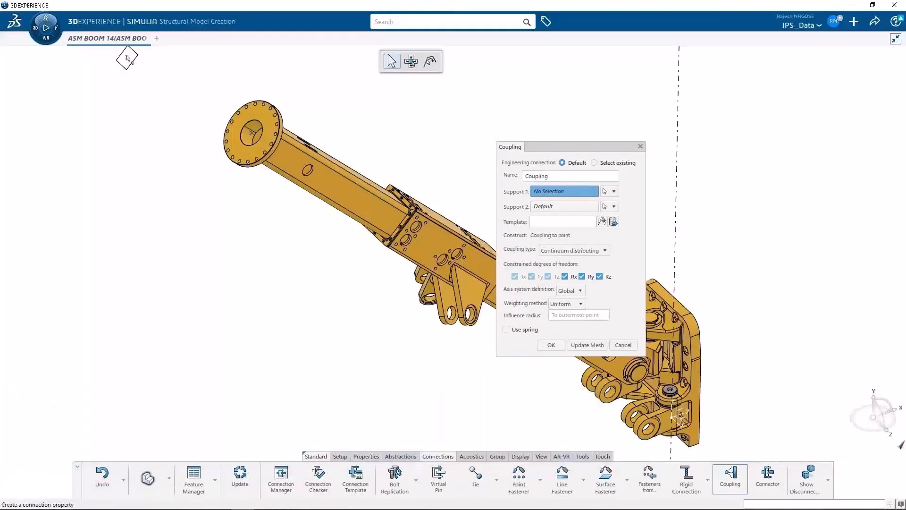
pyautogui.click(128, 58)
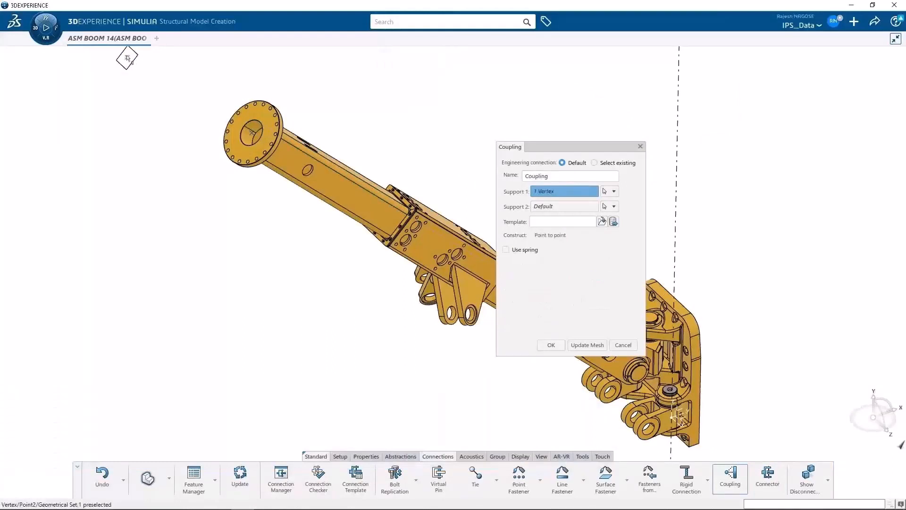
pyautogui.click(548, 206)
pyautogui.click(267, 126)
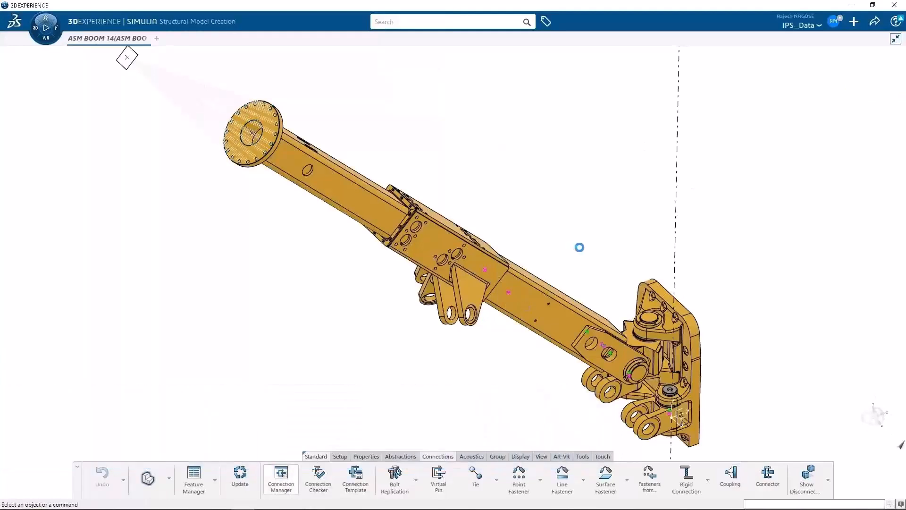
# Step: Review the status of all boom assembly connections in the Connection Manager down to the last entry and close it
pyautogui.moveTo(593, 237); pyautogui.dragTo(408, 104)
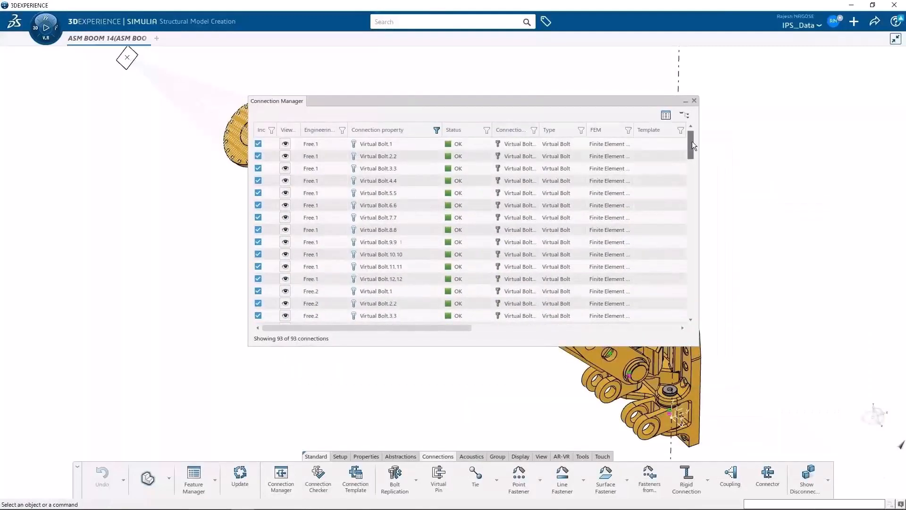
pyautogui.moveTo(692, 140); pyautogui.dragTo(699, 327)
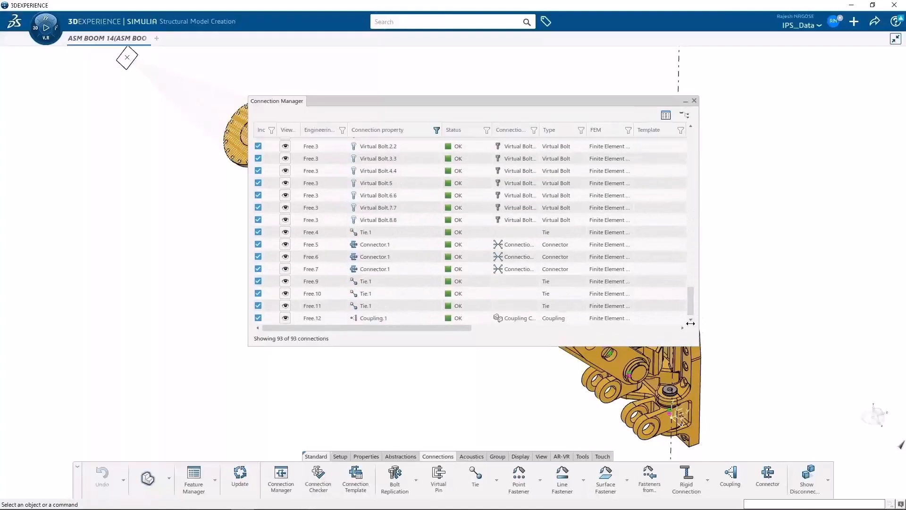
pyautogui.click(695, 101)
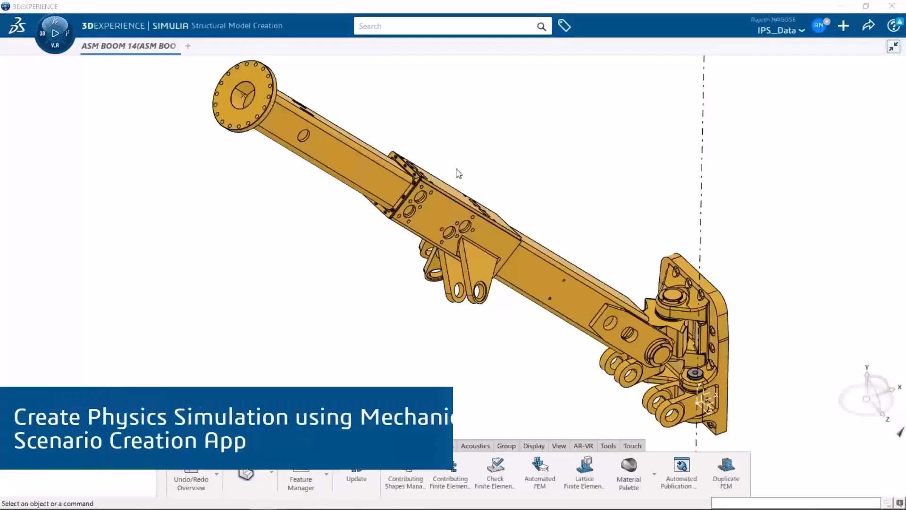
# Step: Switch to the Mechanical Scenario Creation app and create a physics simulation titled RESEMIN_Boom_assembly_nonlinear_static_sim
pyautogui.click(58, 53)
pyautogui.click(179, 116)
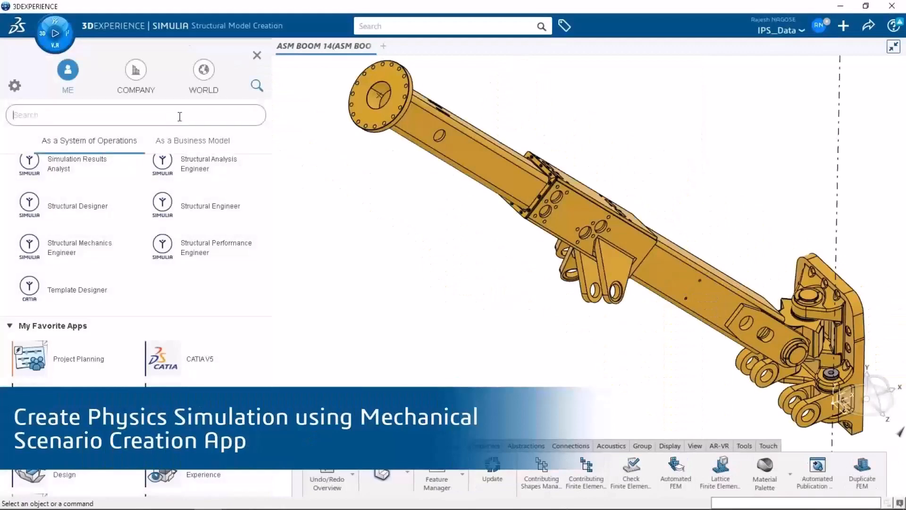
pyautogui.write('mecha')
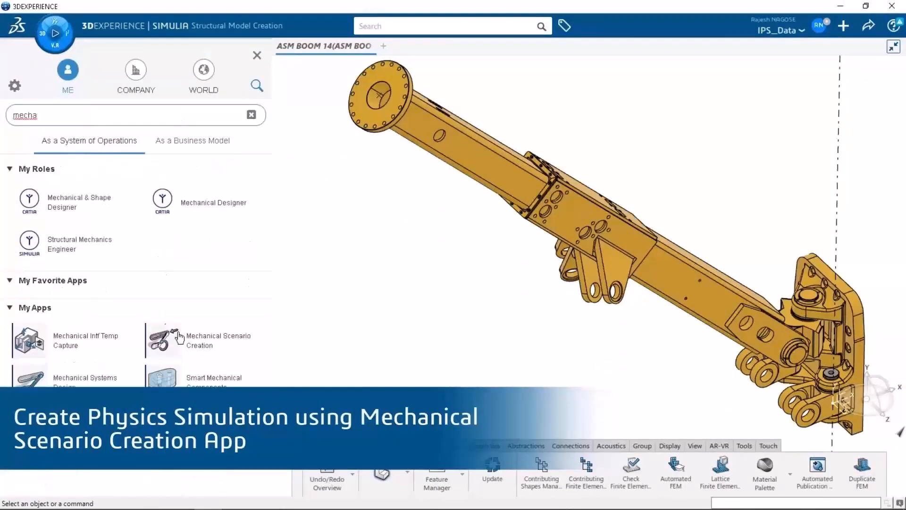
pyautogui.click(187, 345)
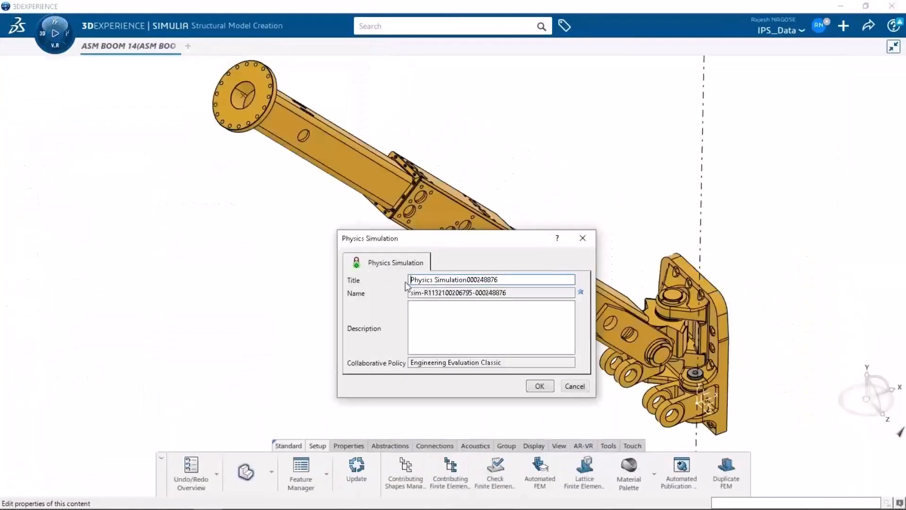
pyautogui.moveTo(498, 279); pyautogui.dragTo(365, 281)
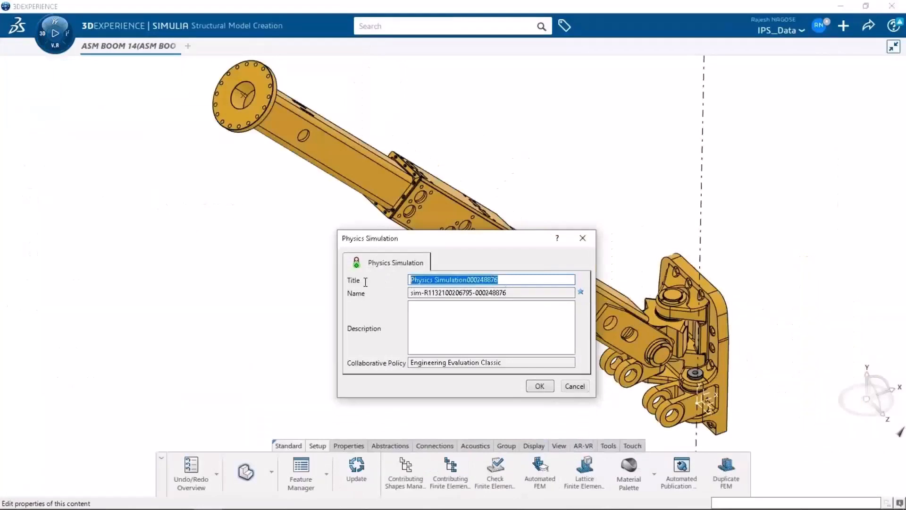
pyautogui.write('RESEMIN_Boom_assembly_nonlinear_static_sim')
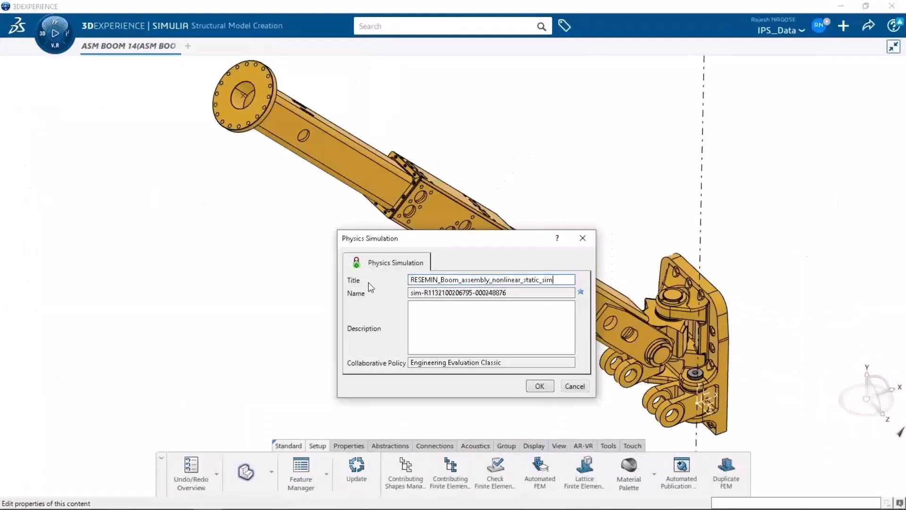
pyautogui.click(536, 387)
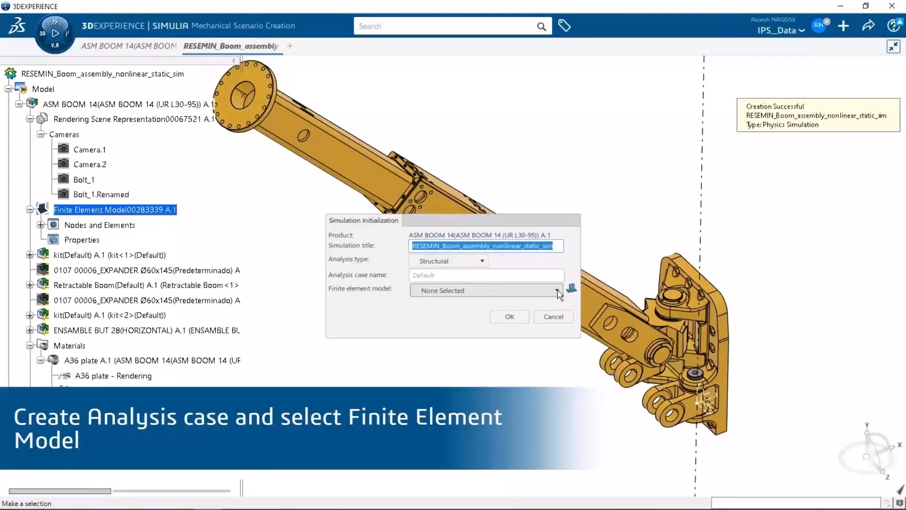
# Step: Initialize the structural simulation with the assembly's existing finite element model and an analysis case named Nonlinear Static
pyautogui.click(557, 290)
pyautogui.click(467, 310)
pyautogui.click(470, 275)
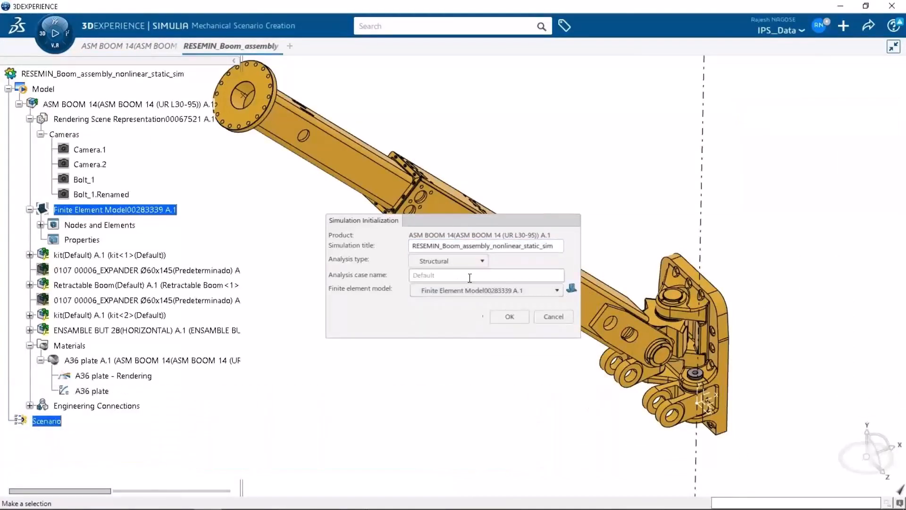
pyautogui.write('Nonlinear Static')
pyautogui.click(509, 316)
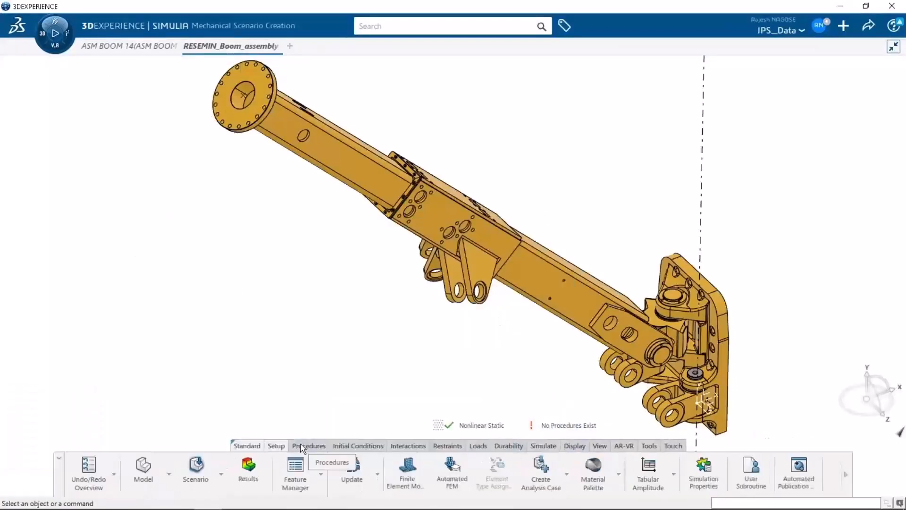
# Step: Create a static step with an initial time increment of 0.1 s and geometric nonlinearity included
pyautogui.click(301, 443)
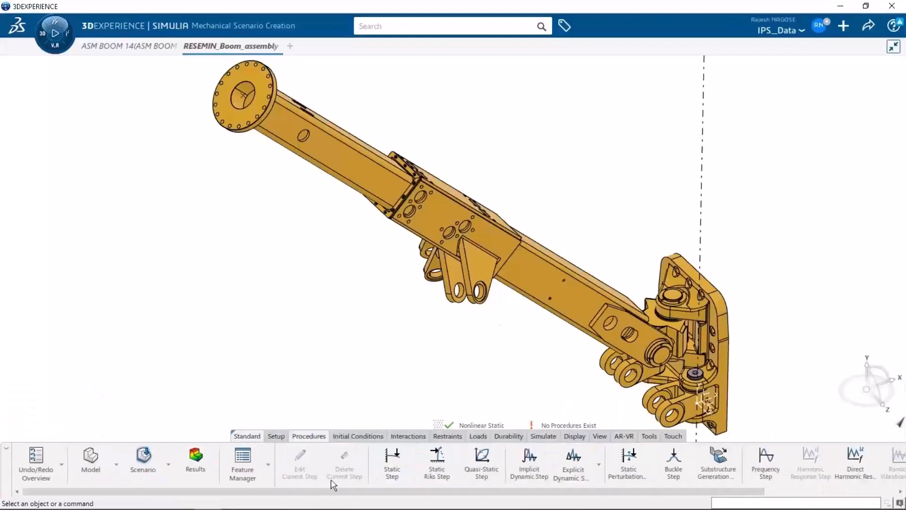
pyautogui.click(391, 460)
pyautogui.click(692, 292)
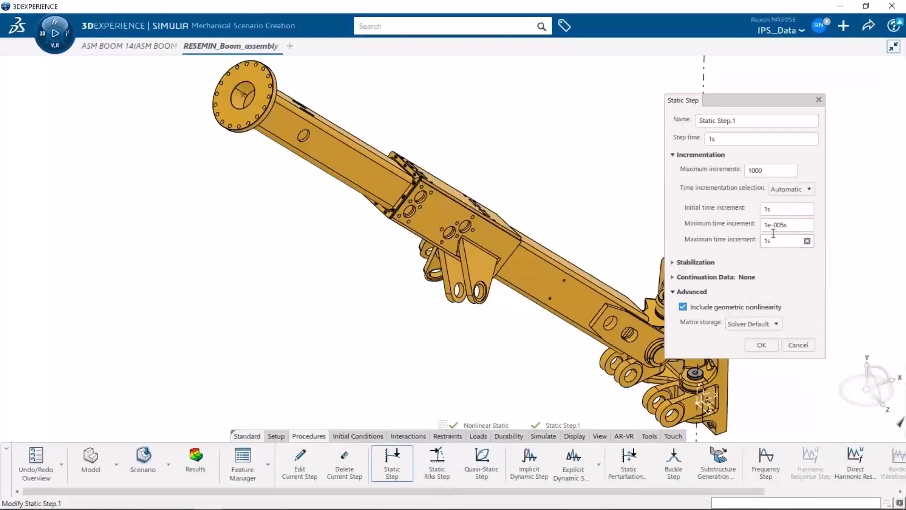
pyautogui.click(779, 211)
pyautogui.write('0.1')
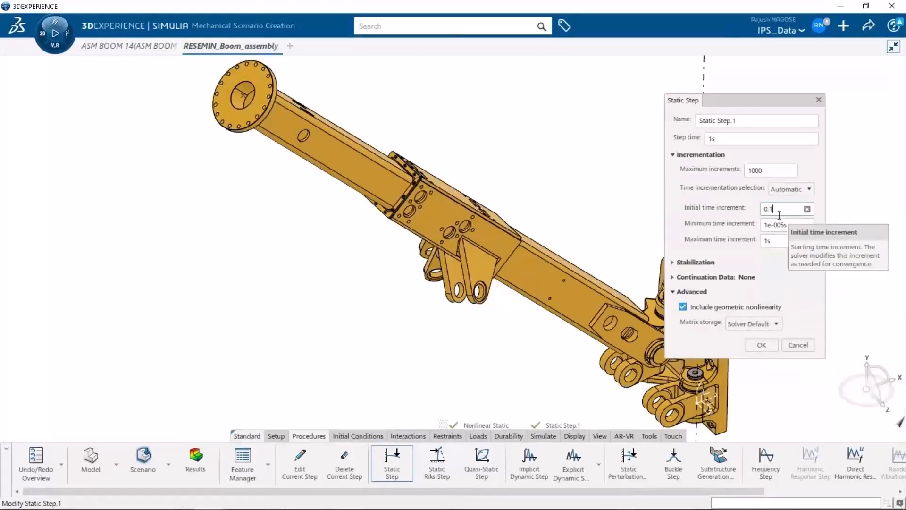
pyautogui.click(799, 277)
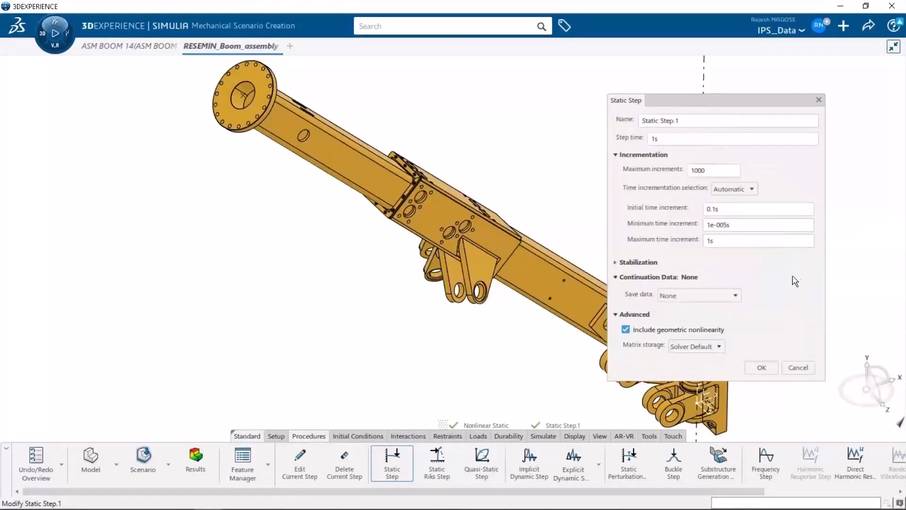
pyautogui.click(764, 368)
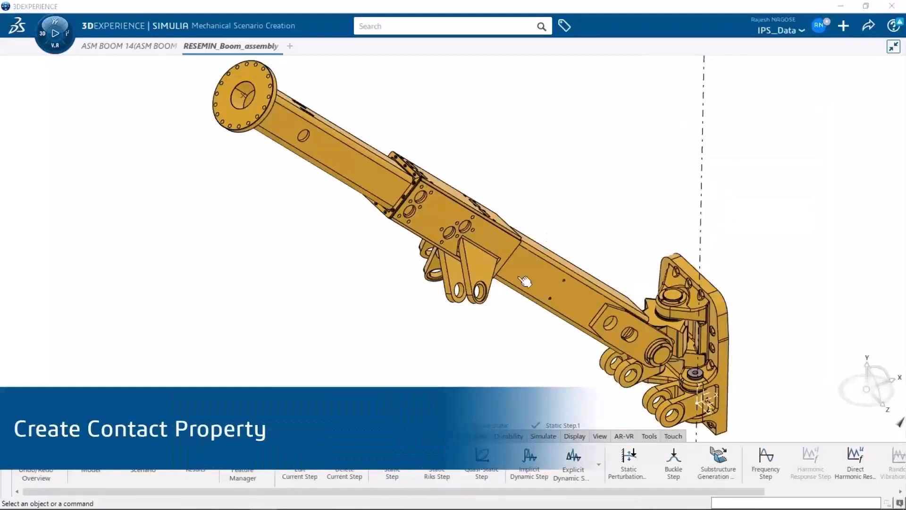
# Step: Create a contact property named cof_01 with tangential behavior set to Coulomb friction, penalty enforcement and a friction coefficient of 0.1
pyautogui.click(415, 443)
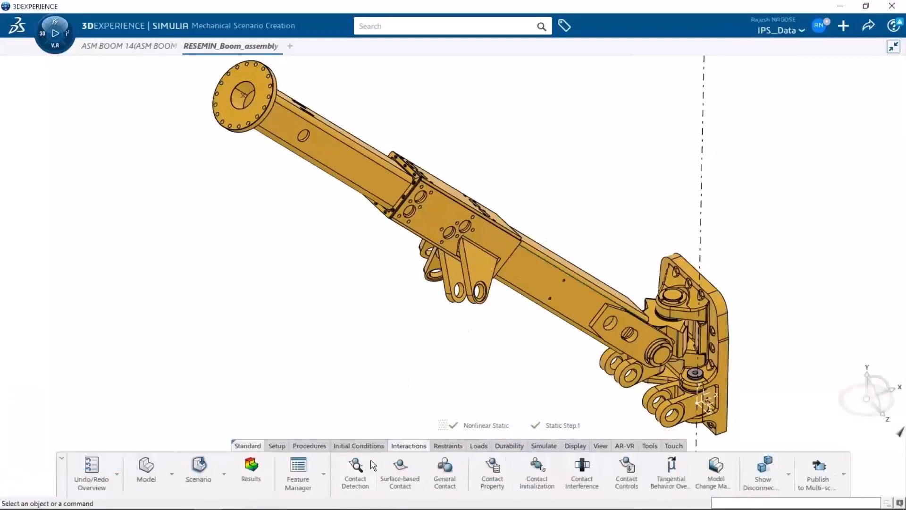
pyautogui.click(493, 468)
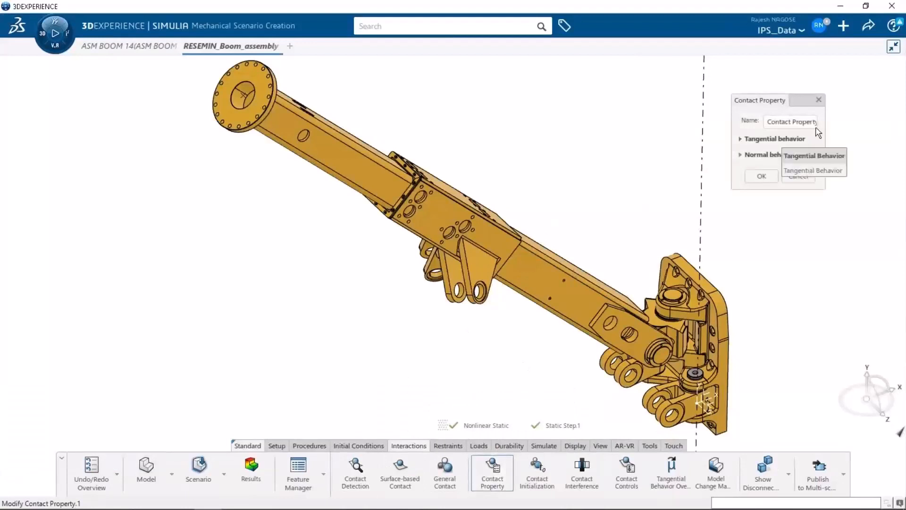
pyautogui.tripleClick(791, 121)
pyautogui.write('cof_01')
pyautogui.click(741, 139)
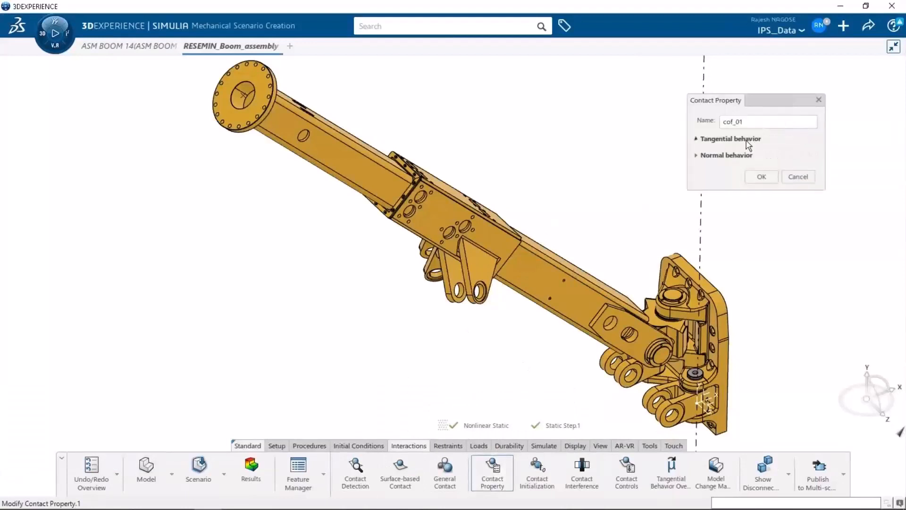
pyautogui.click(706, 153)
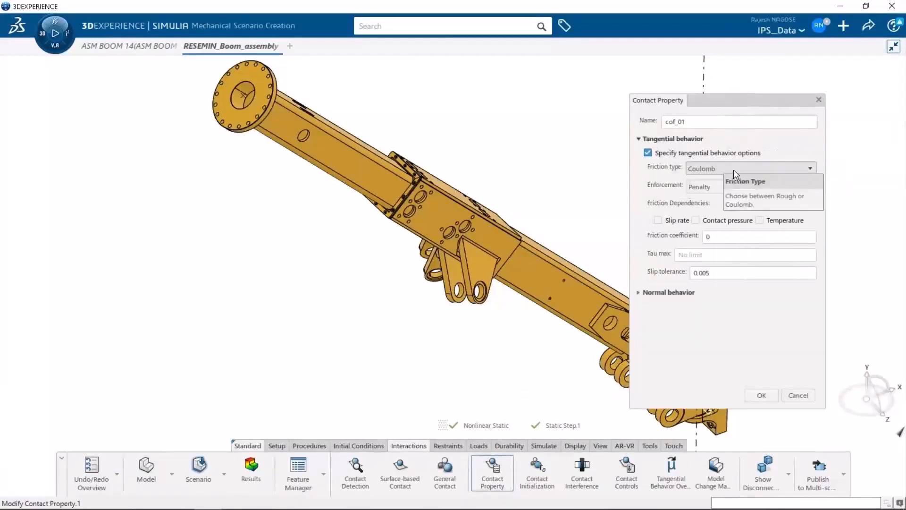
pyautogui.click(724, 232)
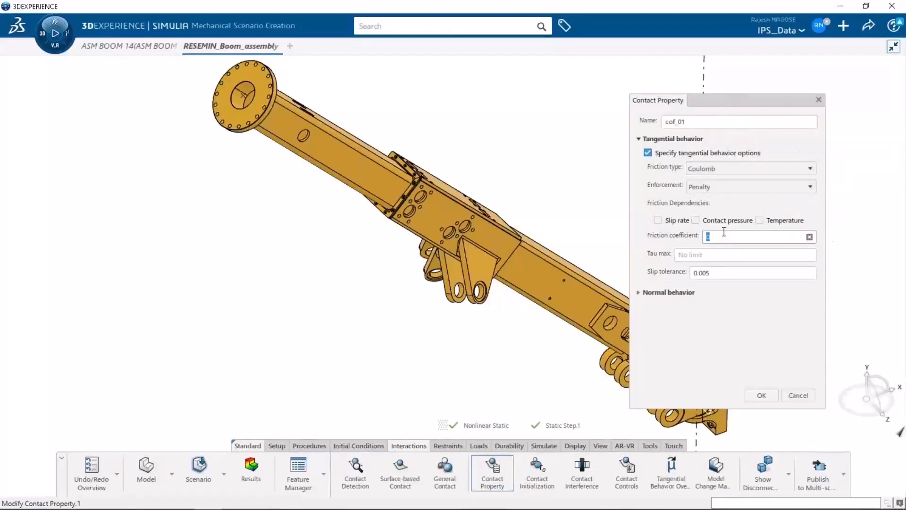
pyautogui.write('0.1')
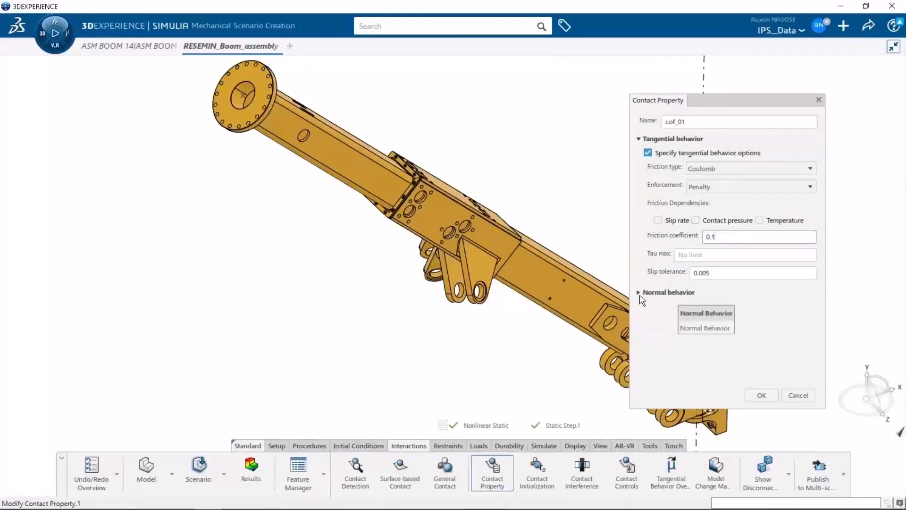
# Step: Specify normal behavior for cof_01 as hard contact with separation allowed and accept the contact property
pyautogui.click(639, 293)
pyautogui.click(647, 305)
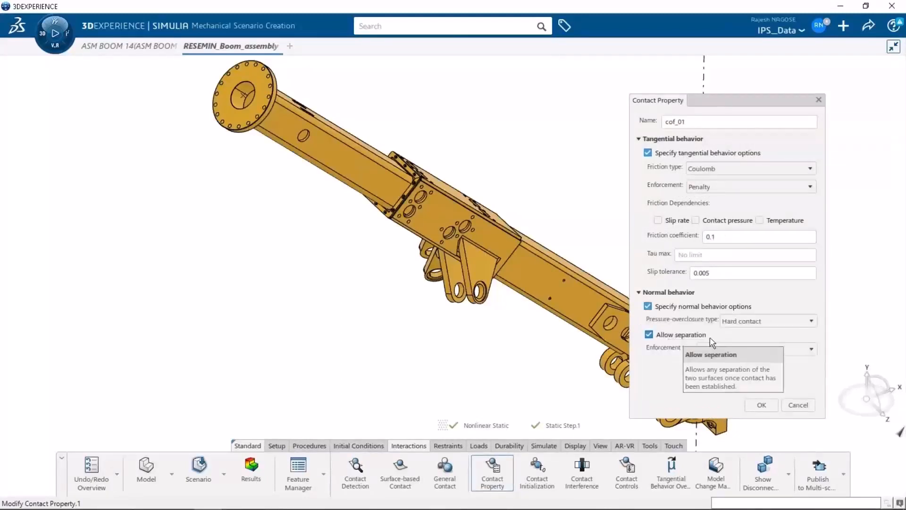
pyautogui.click(760, 398)
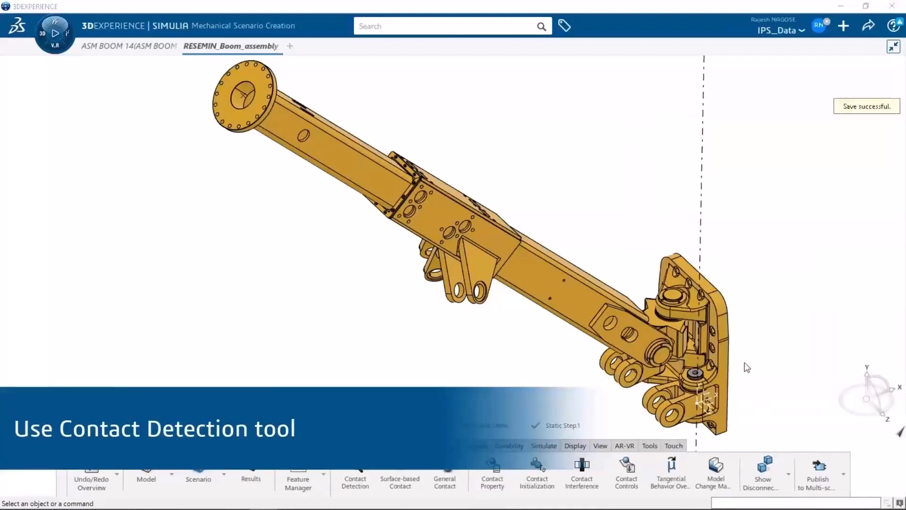
# Step: Detect contact surface pairs on the geometry of the whole model with a 0.1 mm search tolerance and inspect a few of them
pyautogui.click(357, 474)
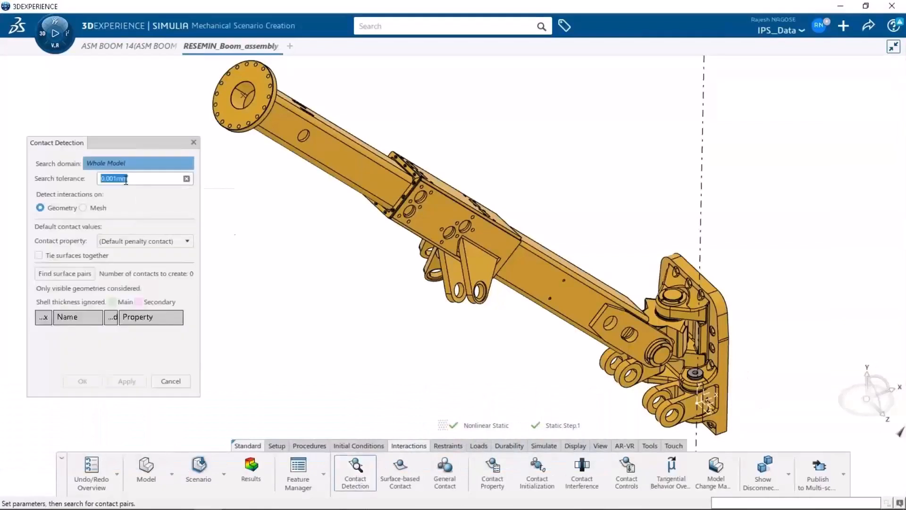
pyautogui.click(65, 273)
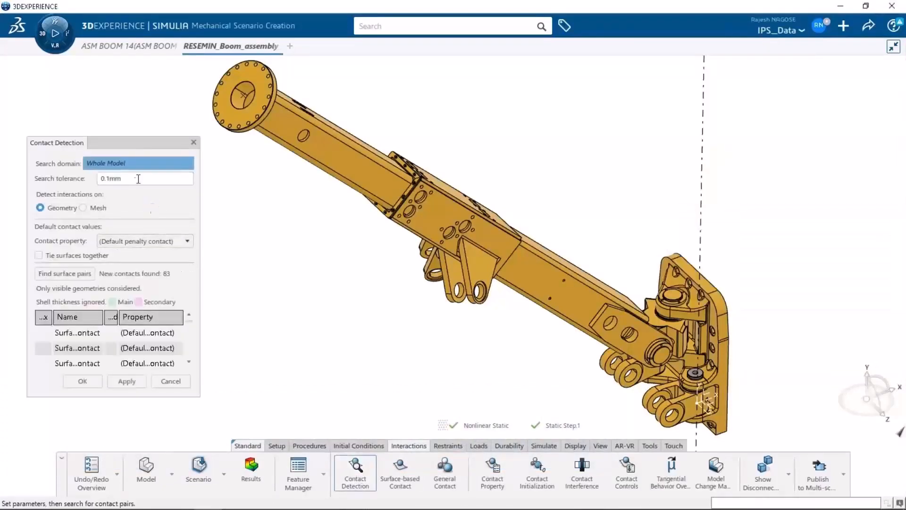
pyautogui.moveTo(131, 142); pyautogui.dragTo(132, 109)
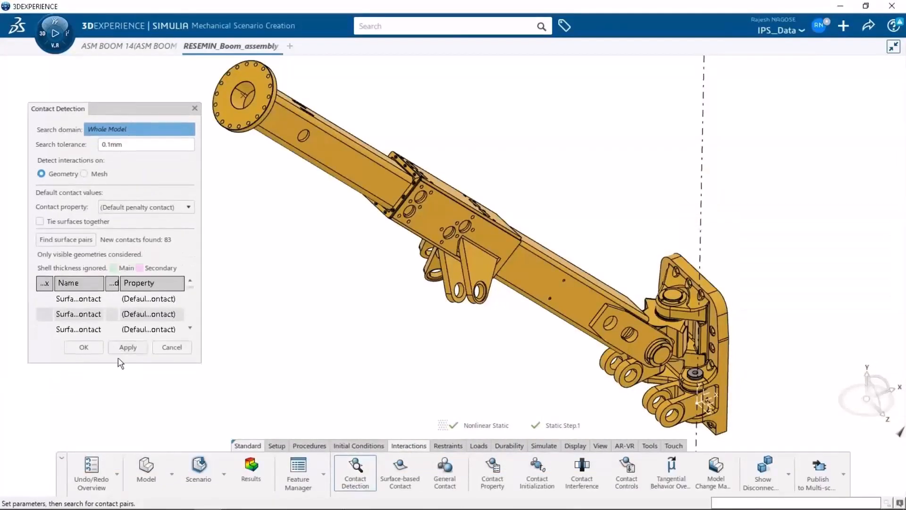
pyautogui.moveTo(121, 362); pyautogui.dragTo(125, 480)
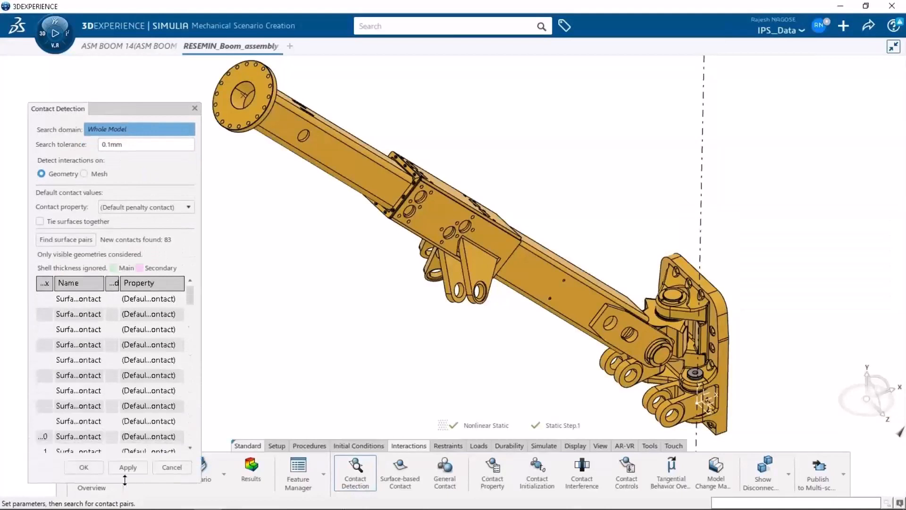
pyautogui.click(86, 314)
pyautogui.scroll(-2, 86, 347)
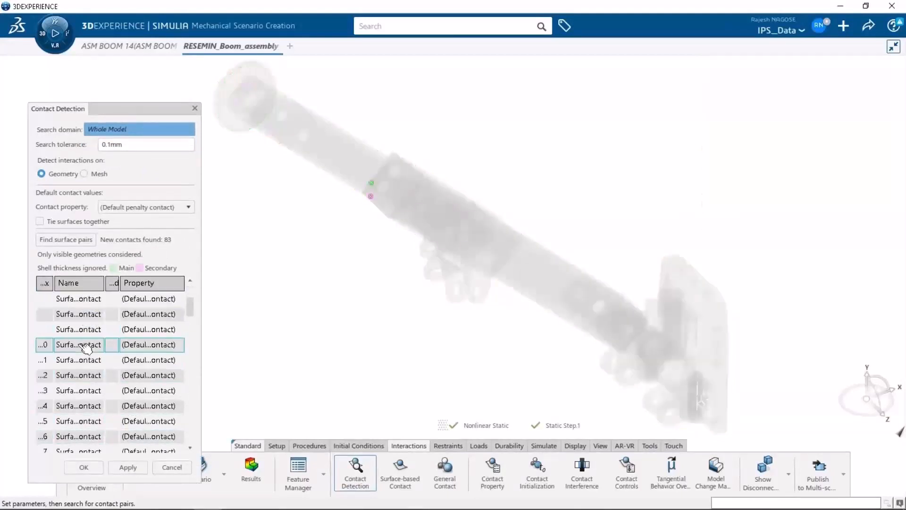
pyautogui.click(86, 347)
pyautogui.scroll(-3, 86, 347)
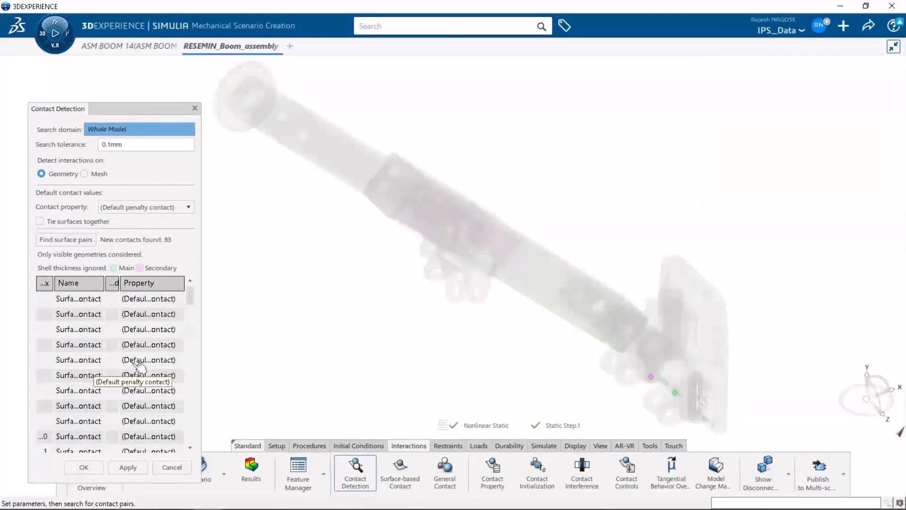
# Step: Set the default contact property to cof_01 with surfaces tied together and create the detected contacts
pyautogui.click(142, 206)
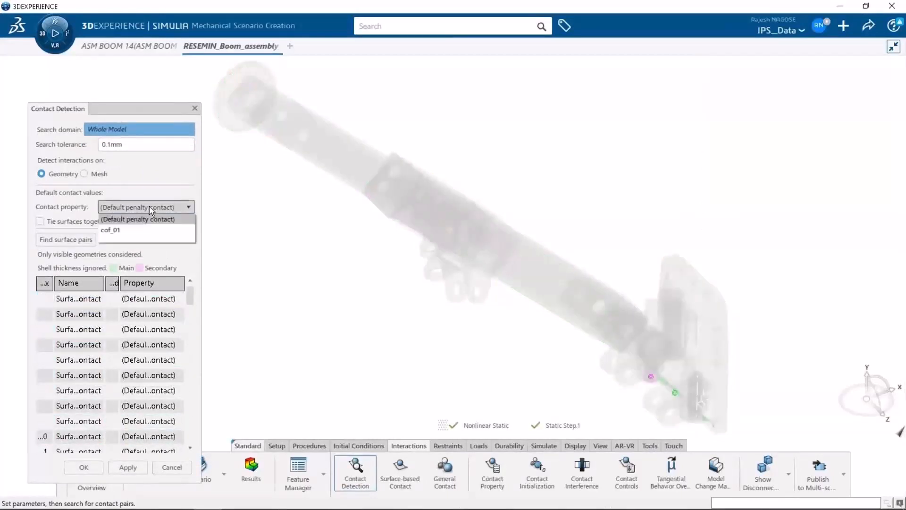
pyautogui.click(137, 226)
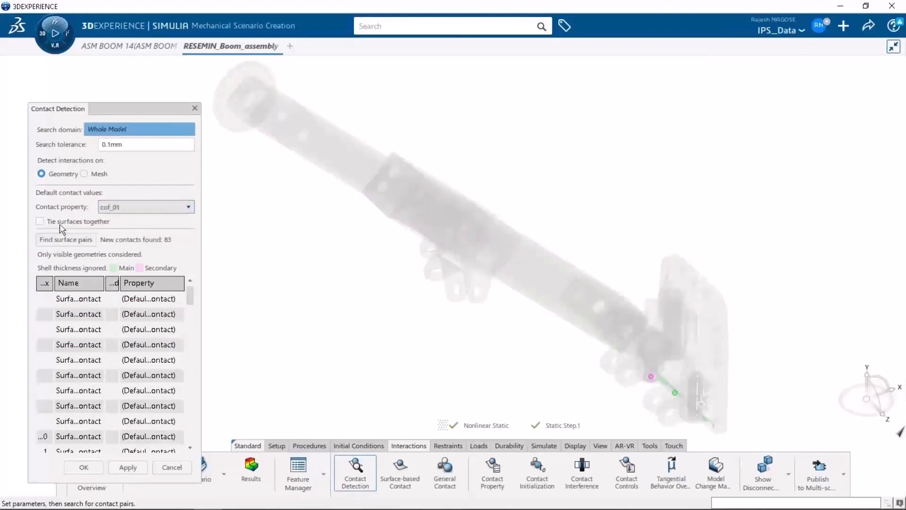
pyautogui.click(39, 221)
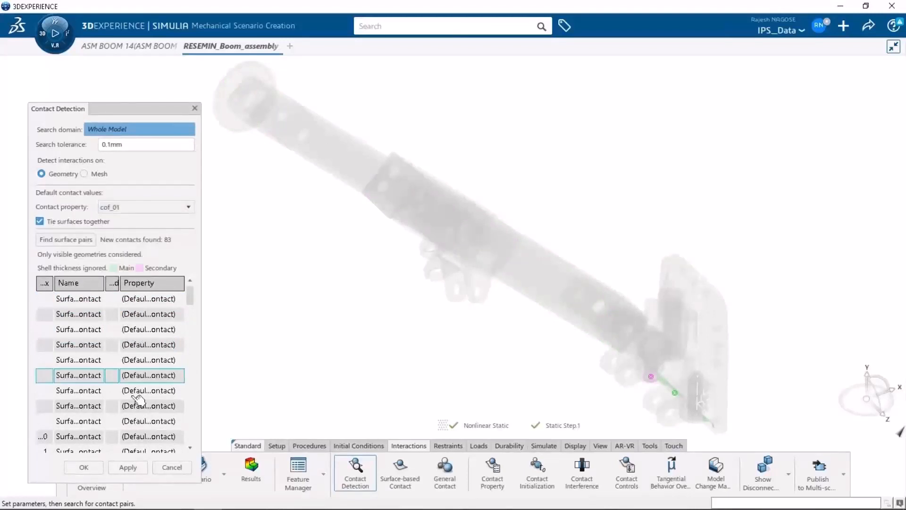
pyautogui.click(127, 467)
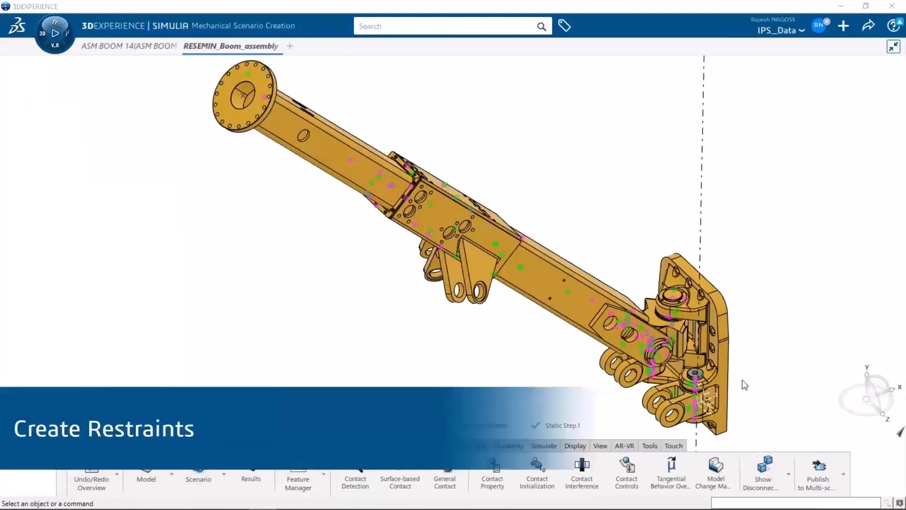
# Step: Create a fixed displacement on the large outer face of the boom's mounting plate, restraining translation in X
pyautogui.moveTo(743, 383); pyautogui.dragTo(544, 321, button='middle')
pyautogui.keyDown('ctrl'); pyautogui.moveTo(576, 371); pyautogui.dragTo(584, 336, button='middle'); pyautogui.keyUp('ctrl')
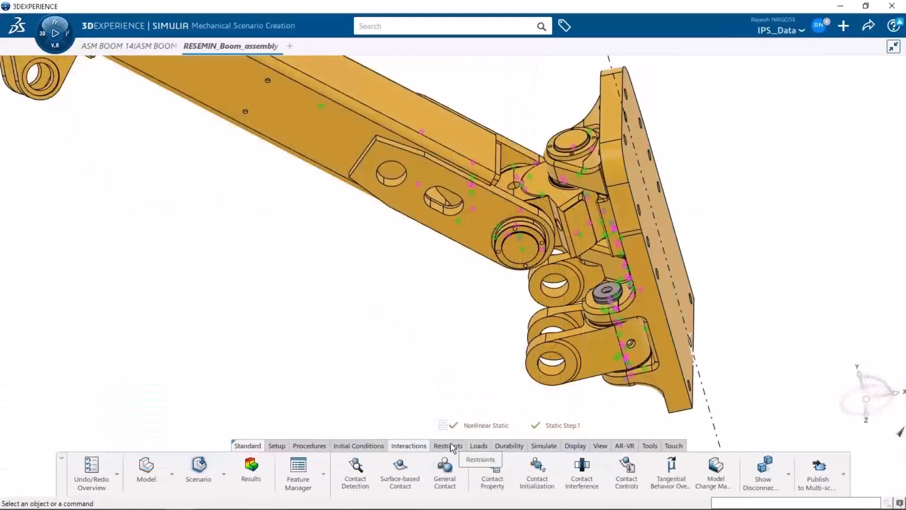
pyautogui.click(454, 446)
pyautogui.click(460, 479)
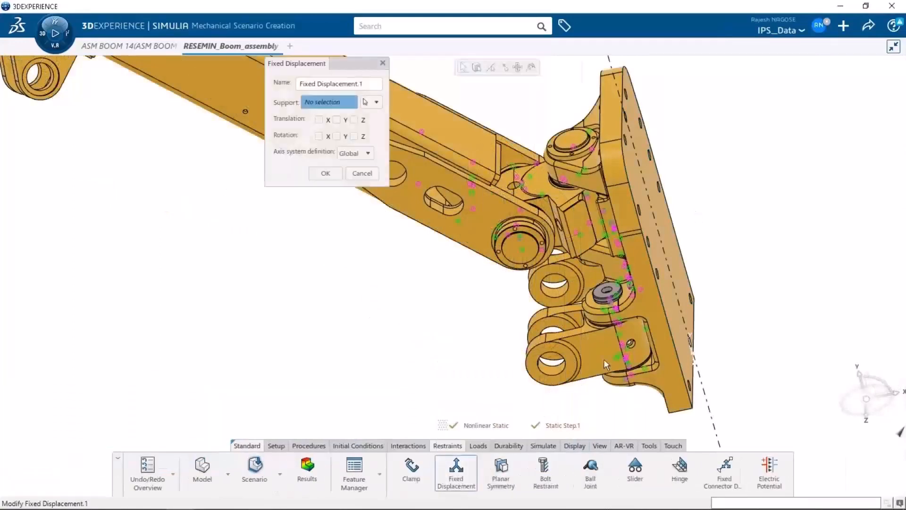
pyautogui.click(666, 243)
pyautogui.click(319, 120)
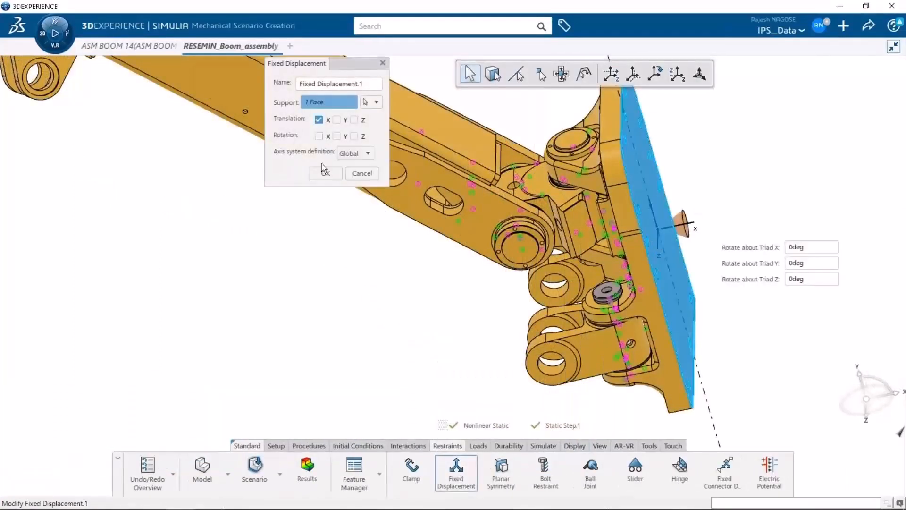
pyautogui.click(322, 172)
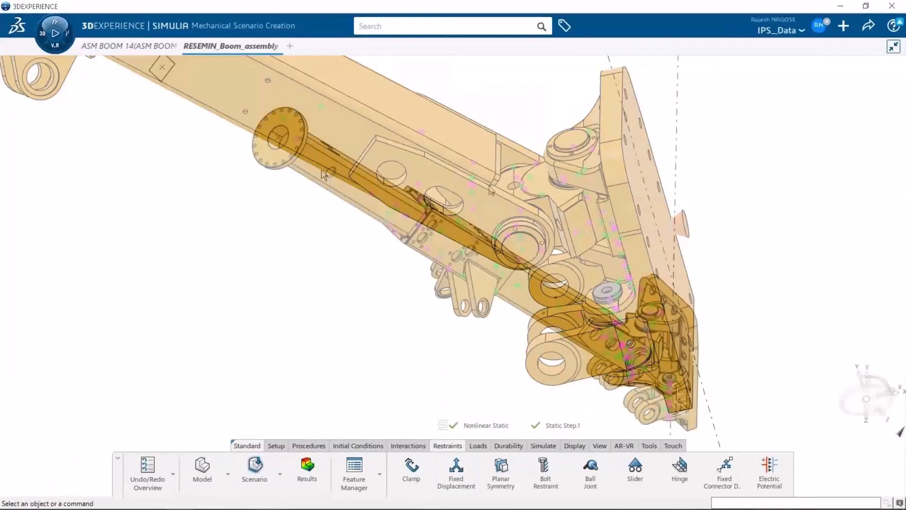
# Step: Show the model's connections through Visualization Management and close it
pyautogui.rightClick(548, 135)
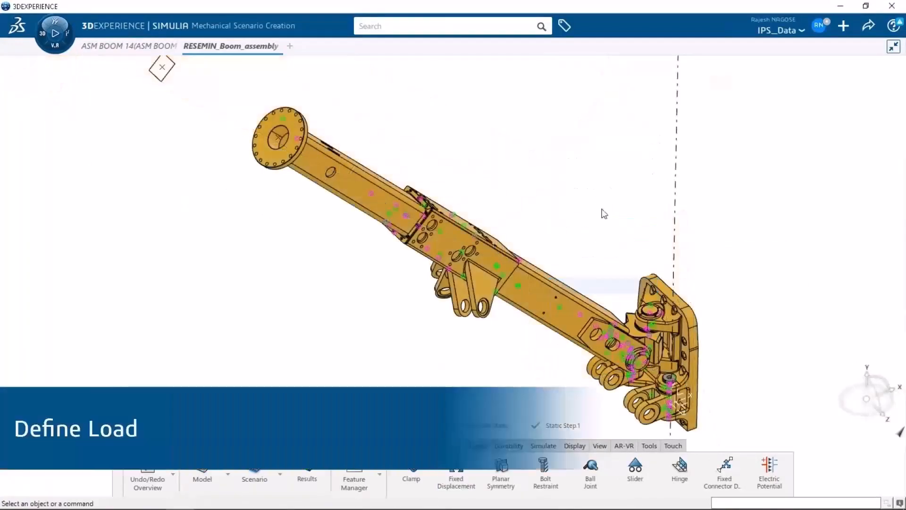
pyautogui.click(697, 122)
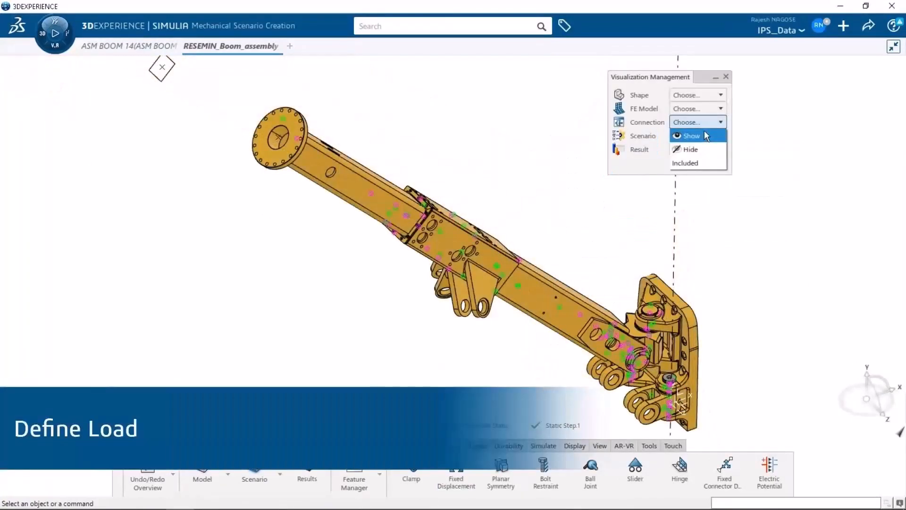
pyautogui.click(691, 136)
pyautogui.click(726, 77)
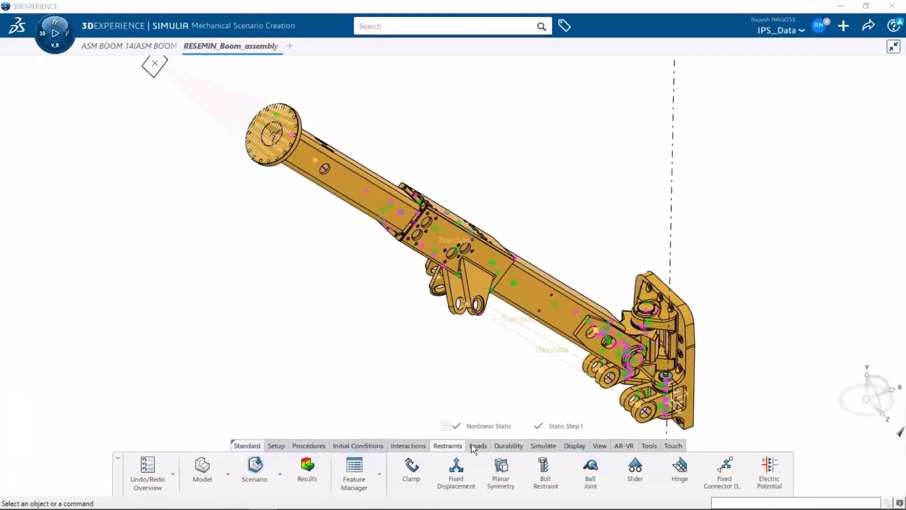
# Step: Apply a force of -9810 N in Y, using the connection Coupling.1 under Free.12 as its support
pyautogui.click(478, 446)
pyautogui.click(339, 457)
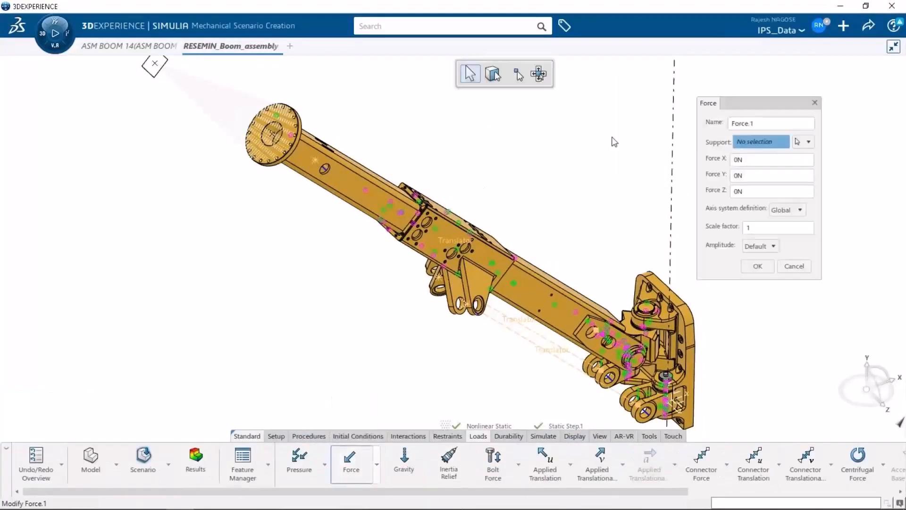
pyautogui.click(802, 141)
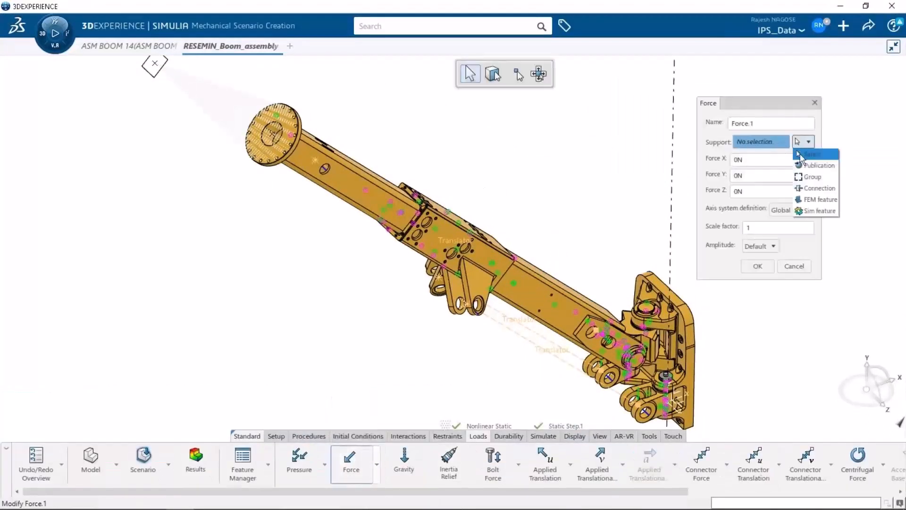
pyautogui.click(816, 188)
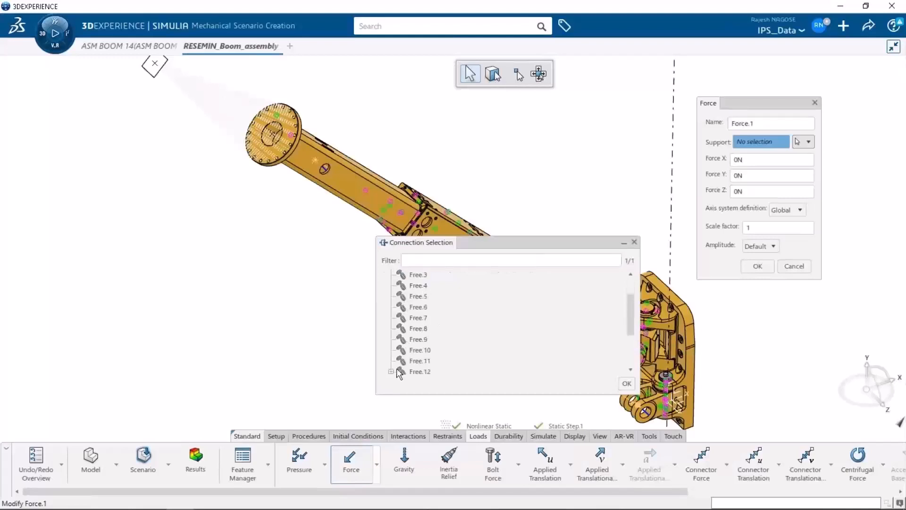
pyautogui.click(391, 371)
pyautogui.click(430, 361)
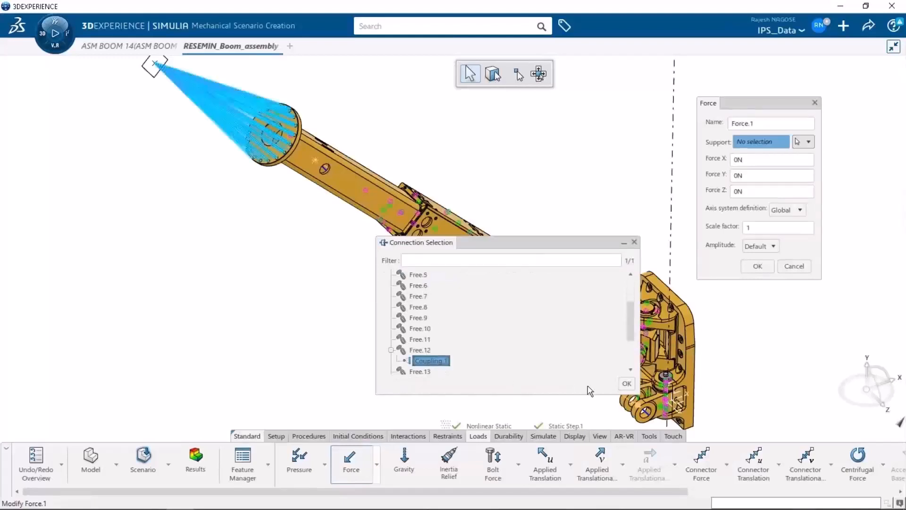
pyautogui.click(623, 385)
pyautogui.doubleClick(753, 175)
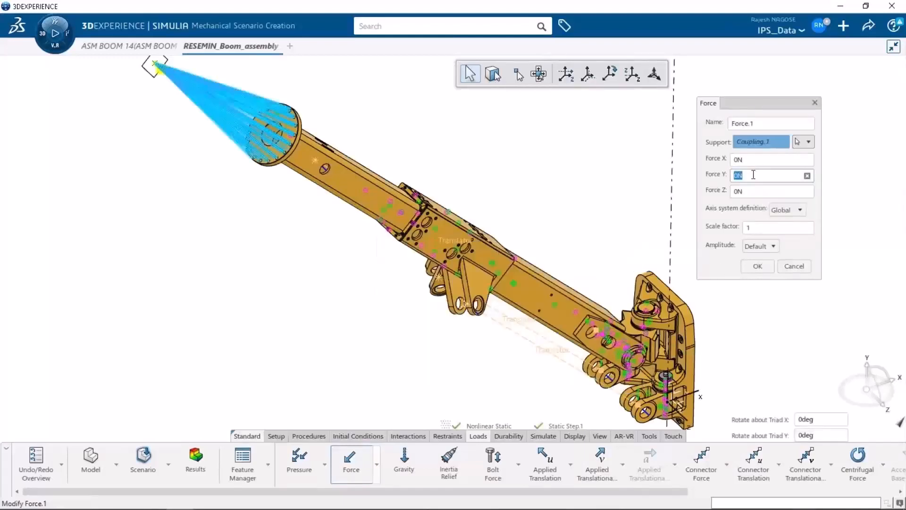
pyautogui.write('-9810N')
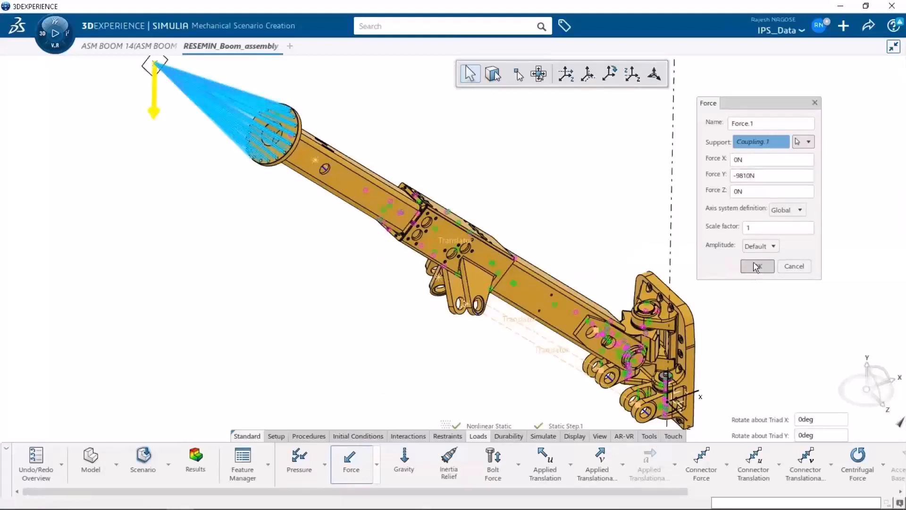
pyautogui.click(757, 267)
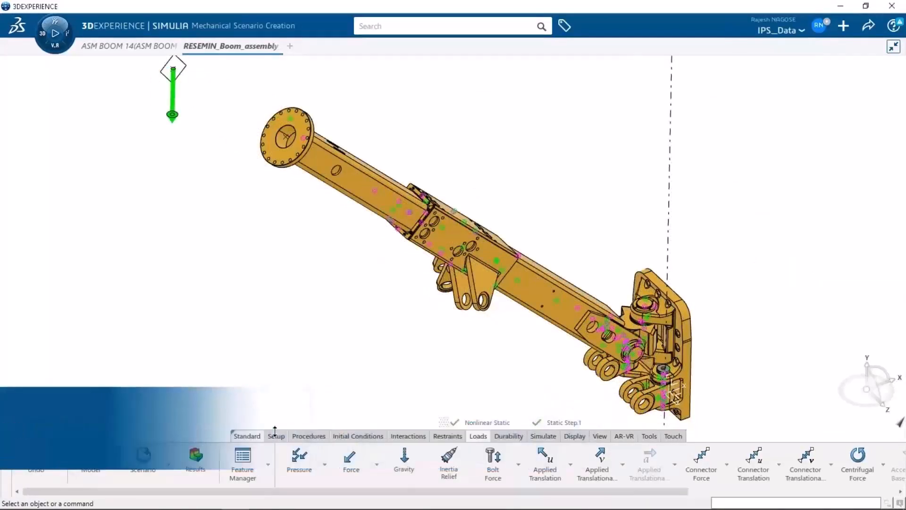
# Step: Duplicate the nonlinear static analysis case and name the copy Axial loading case
pyautogui.click(276, 435)
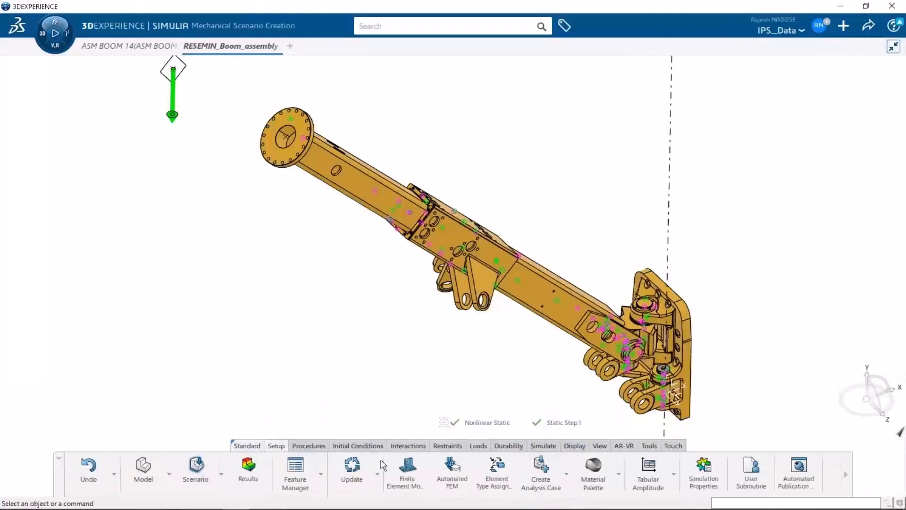
pyautogui.click(568, 476)
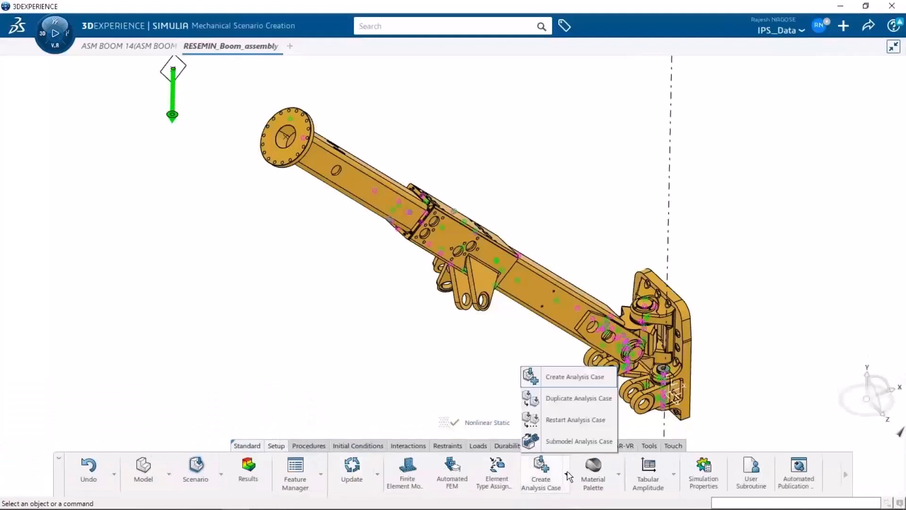
pyautogui.click(567, 401)
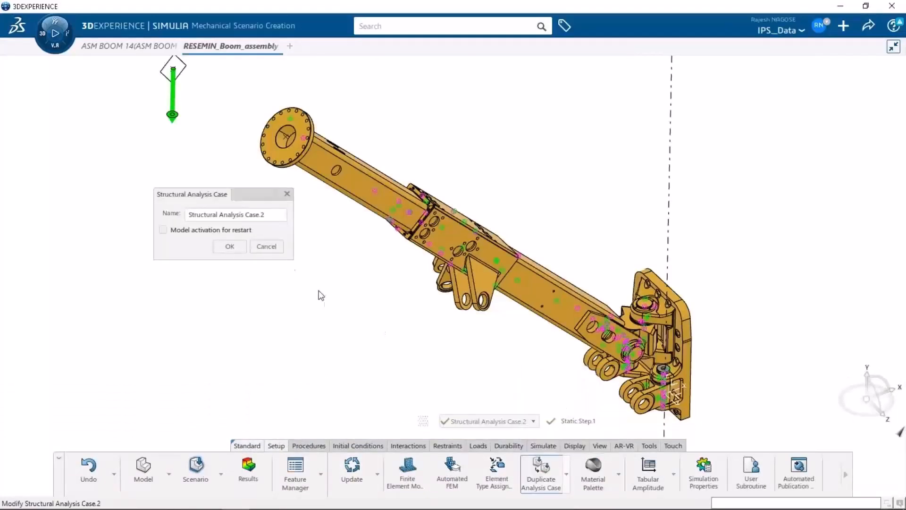
pyautogui.tripleClick(279, 214)
pyautogui.write('Axial loading case')
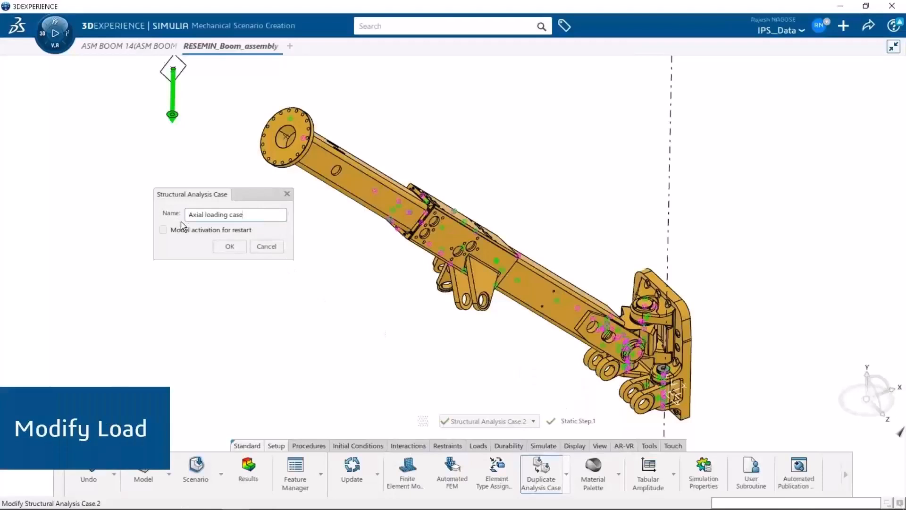
pyautogui.click(229, 246)
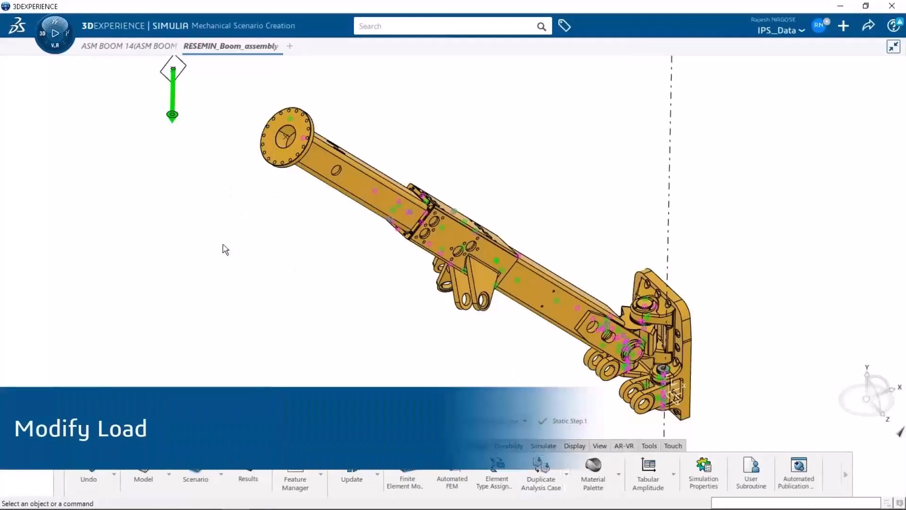
# Step: In the axial loading case, rotate Force.1's axis system 90 degrees about Z and set its Y force to -24425 N
pyautogui.click(298, 479)
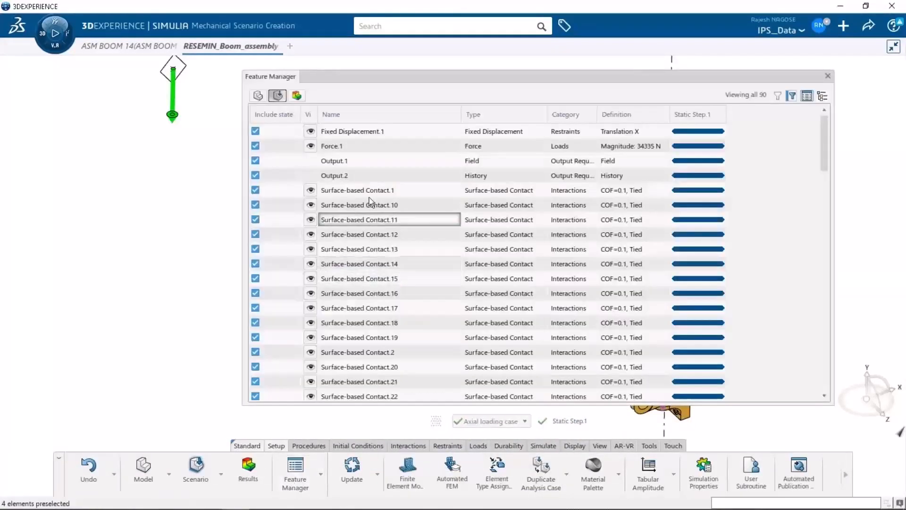
pyautogui.click(372, 147)
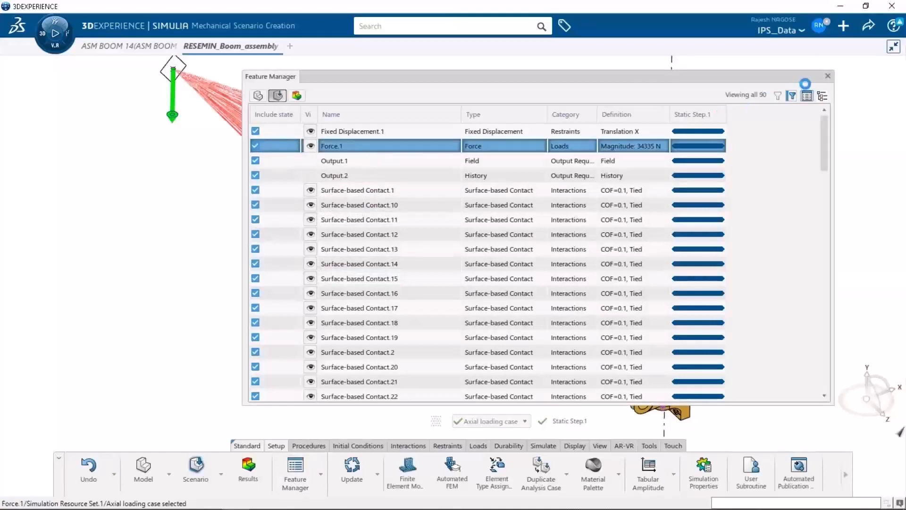
pyautogui.click(828, 76)
pyautogui.doubleClick(812, 443)
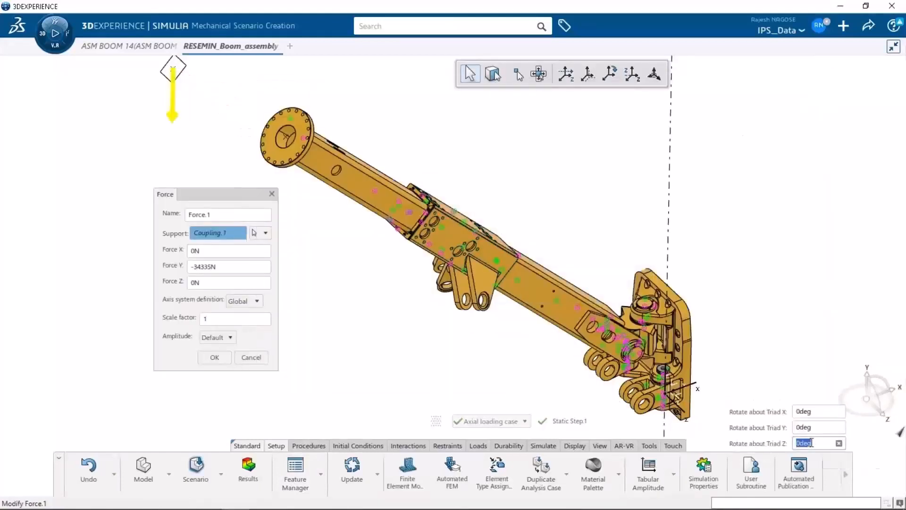
pyautogui.write('90')
pyautogui.press('Return')
pyautogui.doubleClick(221, 268)
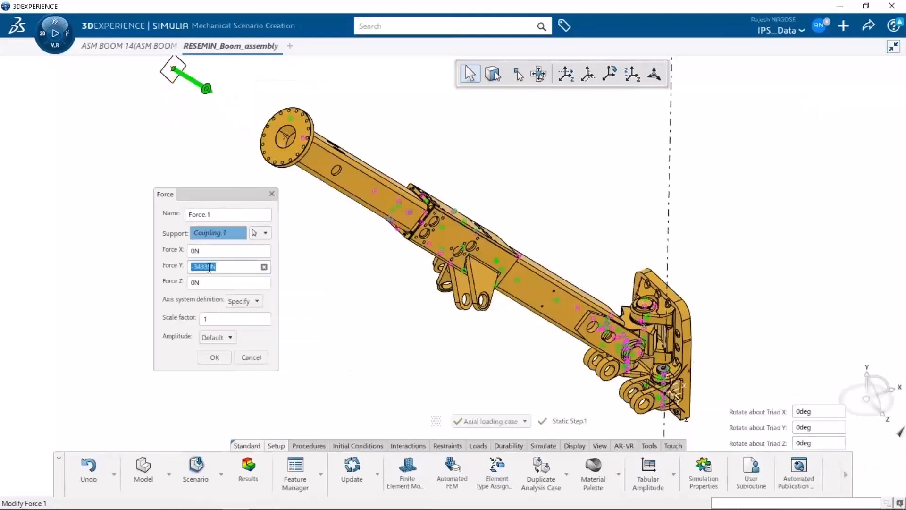
pyautogui.write('-24425N')
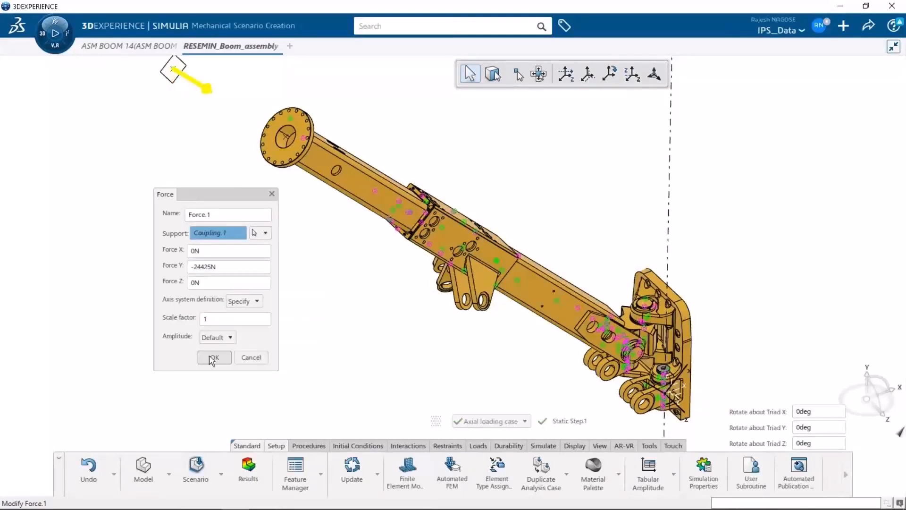
pyautogui.click(213, 358)
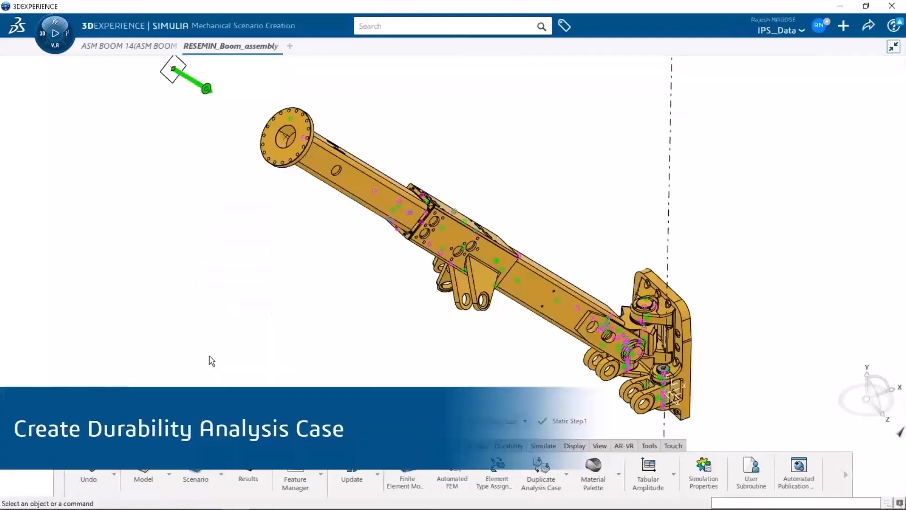
# Step: Create a durability analysis case named Superposition durability
pyautogui.click(508, 445)
pyautogui.click(422, 475)
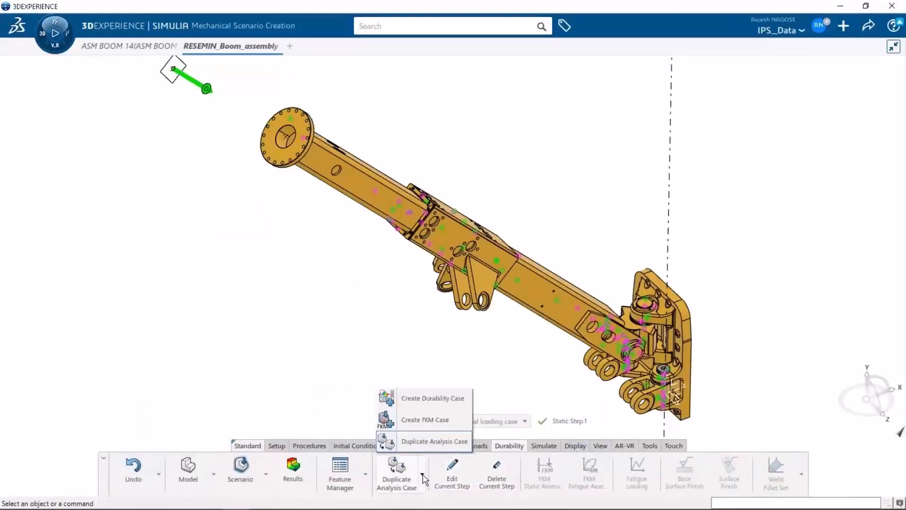
pyautogui.click(432, 398)
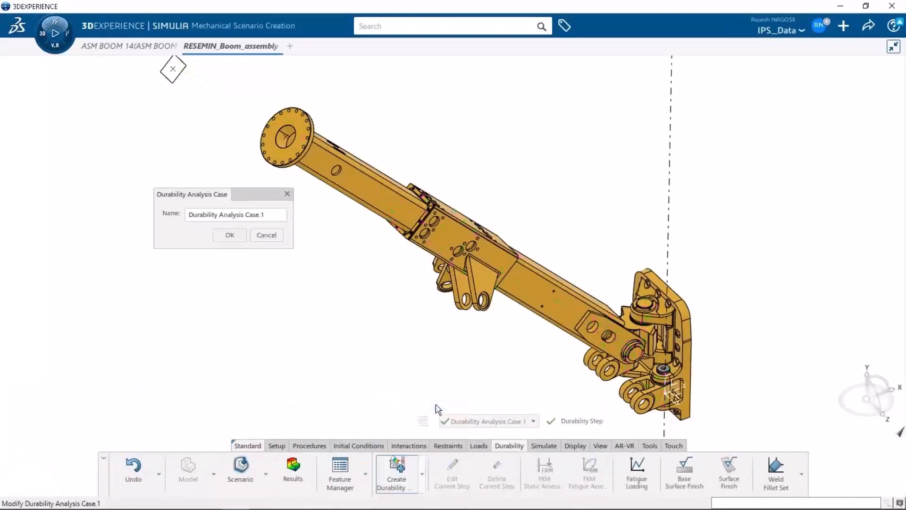
pyautogui.tripleClick(279, 214)
pyautogui.write('Superposition durability')
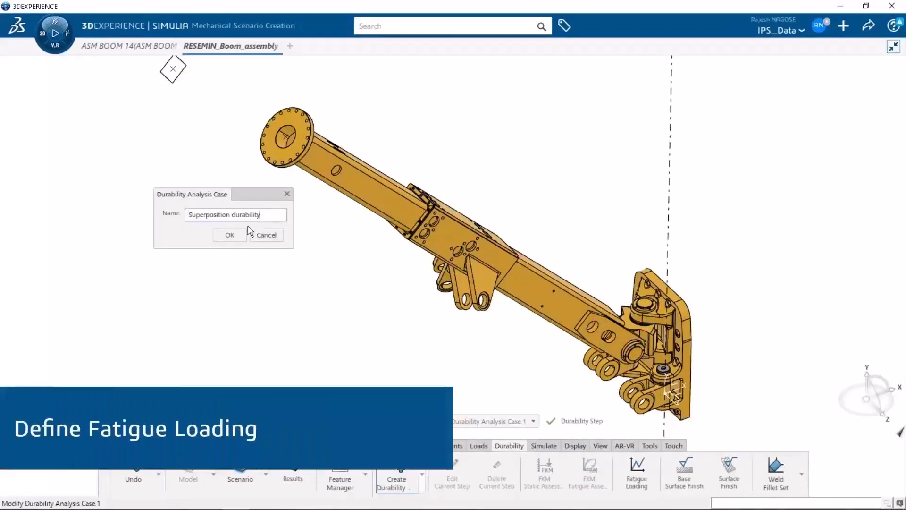
pyautogui.click(234, 234)
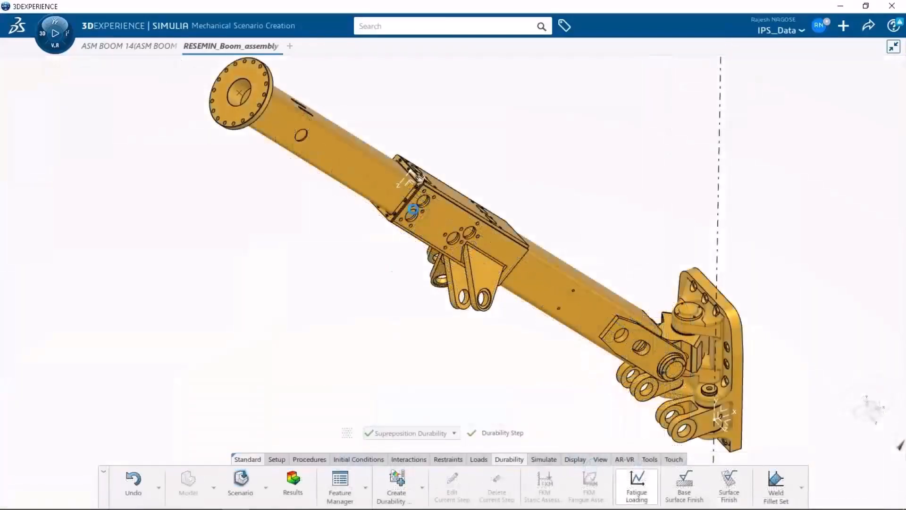
# Step: Add a superposition event to the fatigue loading, using the last increment of the Axial Loading Case's Static Step 1 as its frame
pyautogui.click(584, 90)
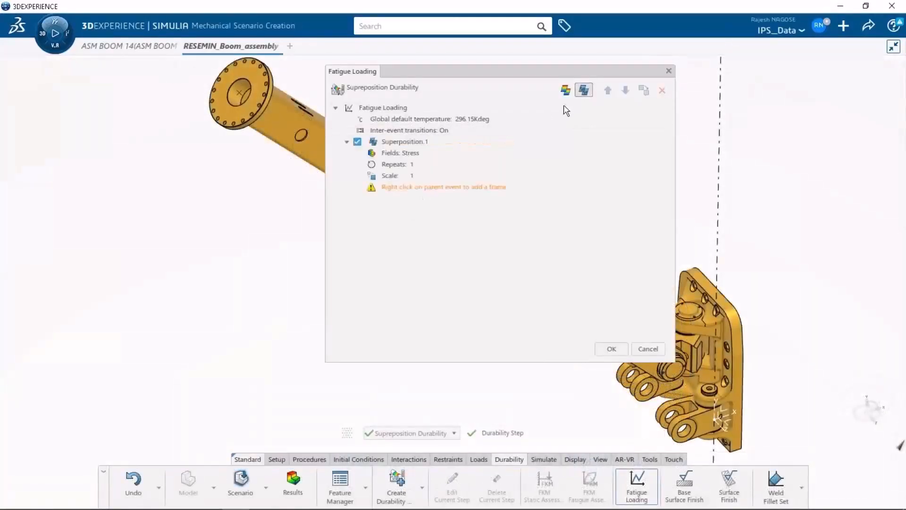
pyautogui.rightClick(423, 144)
pyautogui.click(433, 149)
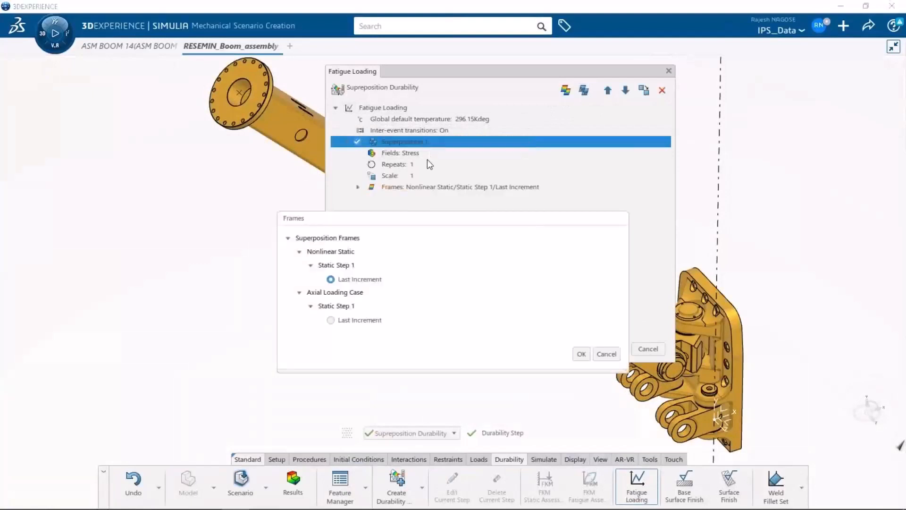
pyautogui.click(366, 320)
pyautogui.click(582, 354)
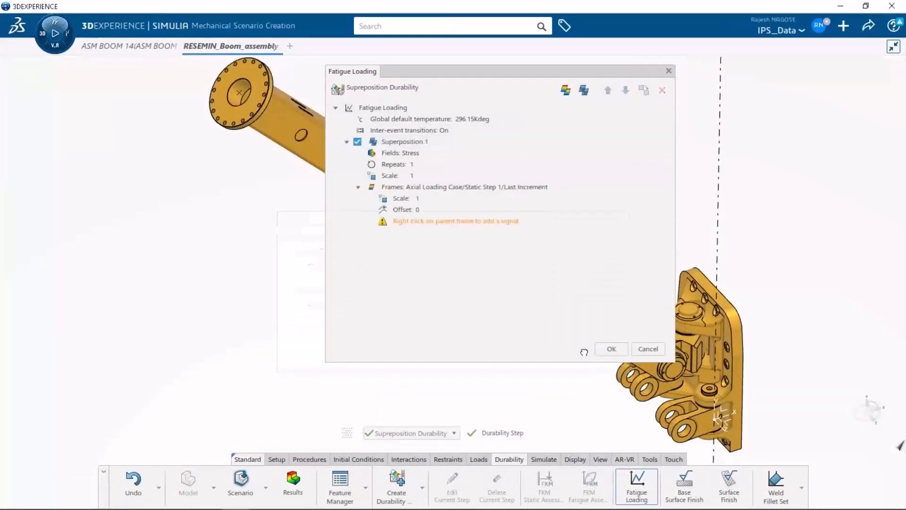
# Step: Add a signal of 0,1 to the Axial Loading Case frame in the superposition event
pyautogui.click(451, 223)
pyautogui.rightClick(452, 224)
pyautogui.click(464, 231)
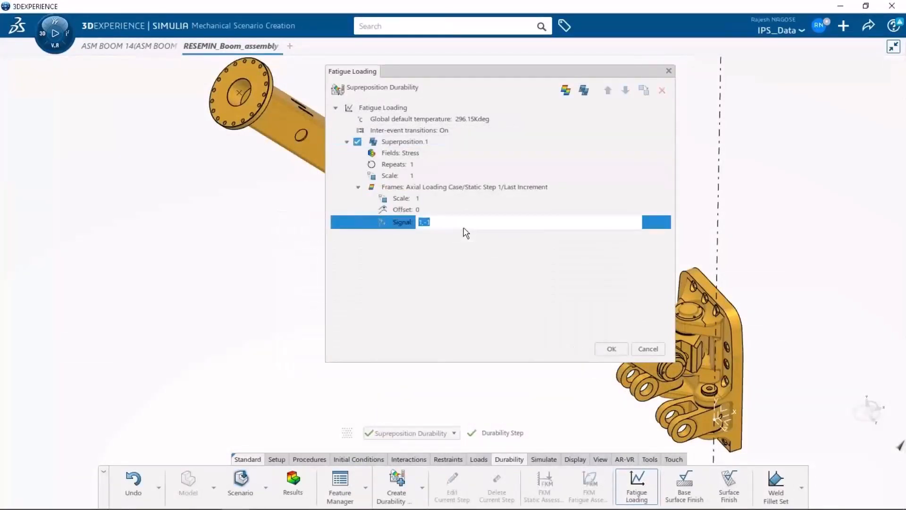
pyautogui.press('Return')
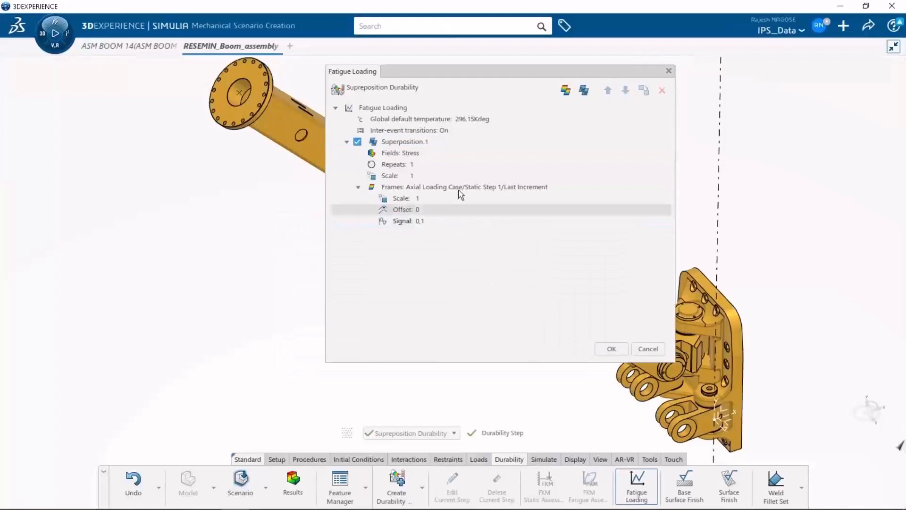
# Step: Add the Nonlinear Static last-increment frame to the superposition event with a signal of 0,1 and accept the fatigue loading
pyautogui.rightClick(414, 139)
pyautogui.click(435, 144)
pyautogui.click(406, 286)
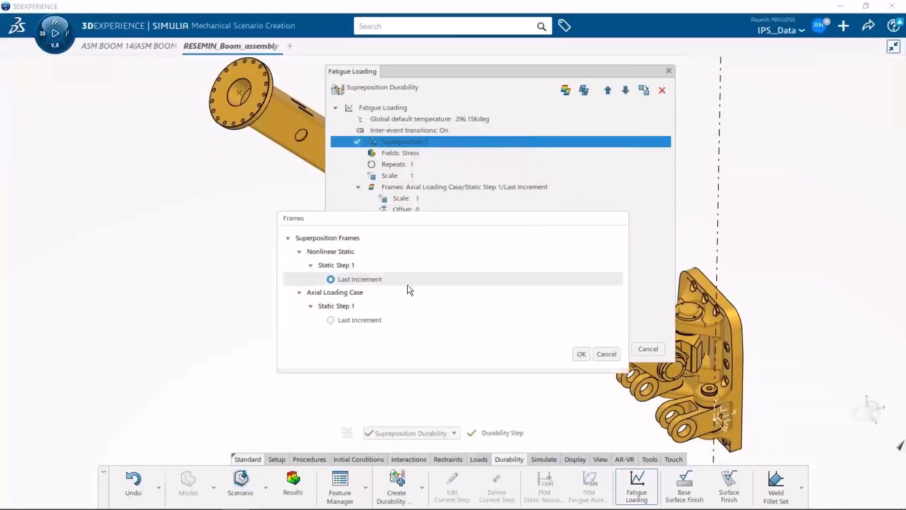
pyautogui.click(582, 354)
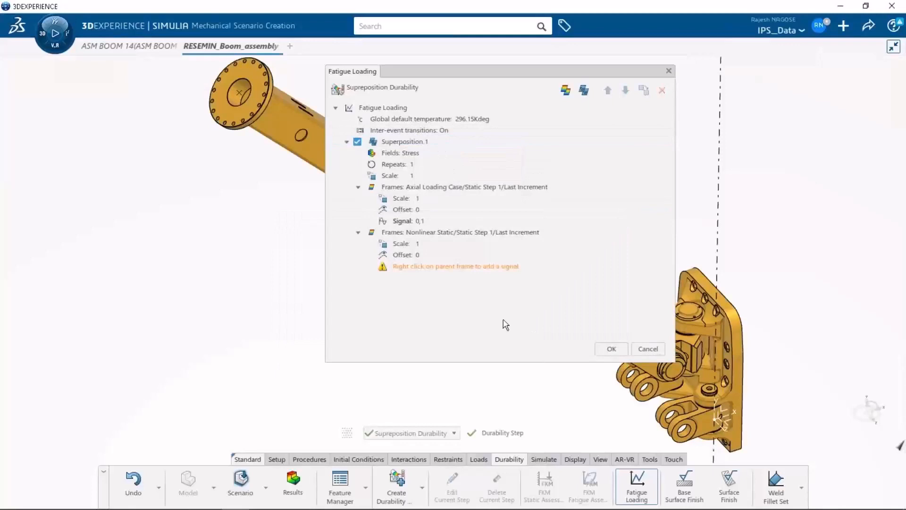
pyautogui.rightClick(445, 268)
pyautogui.click(459, 277)
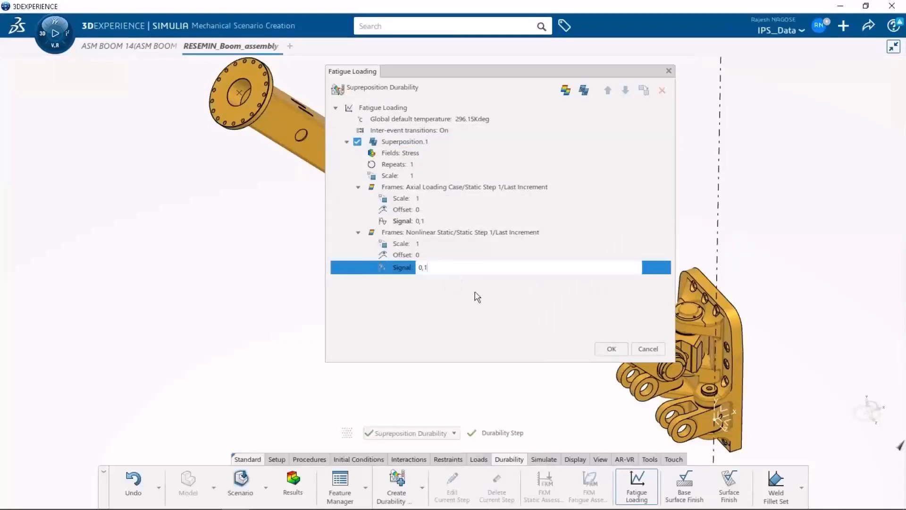
pyautogui.write('0,1')
pyautogui.press('Return')
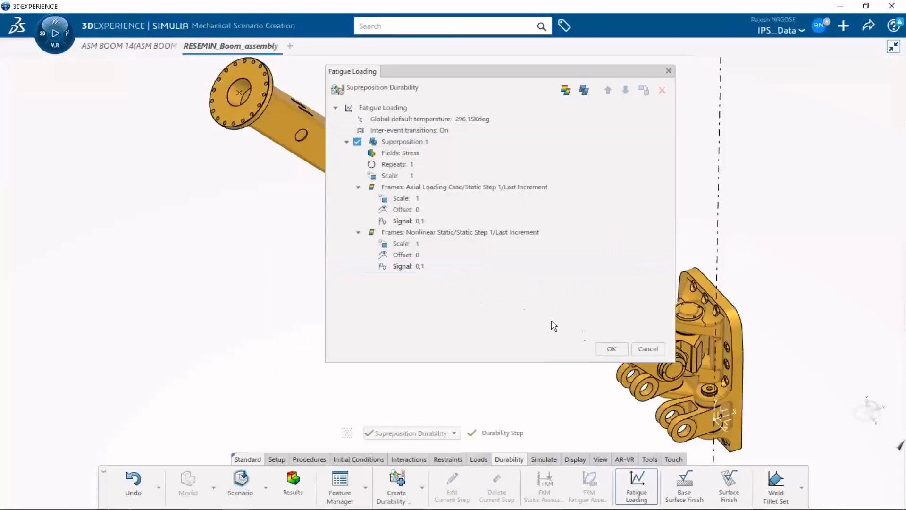
pyautogui.click(610, 350)
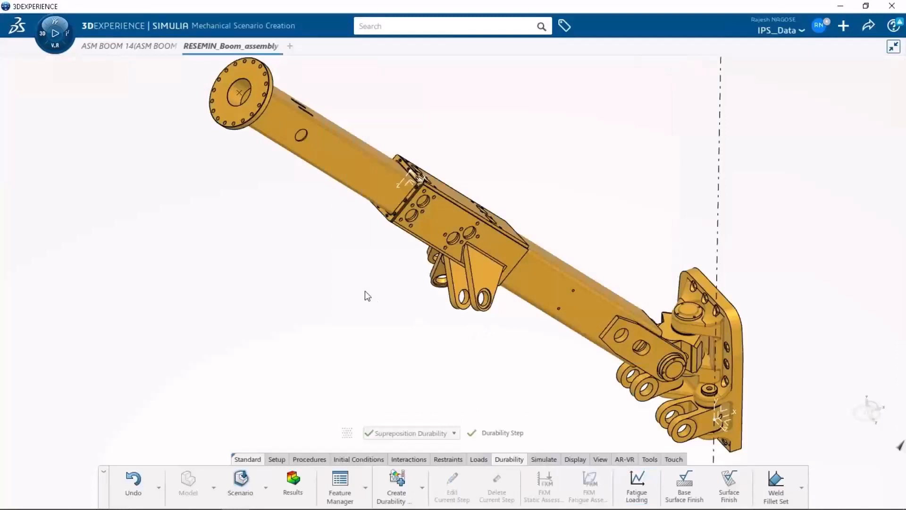
# Step: Run the model and scenario checks concurrently on the Superposition durability, Nonlinear Static and Axial loading cases, and close the status report
pyautogui.press('F3')
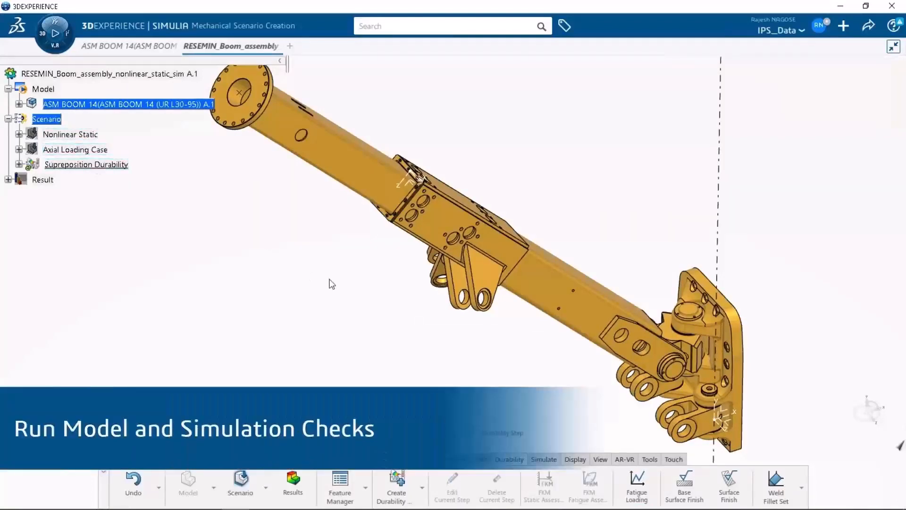
pyautogui.press('F3')
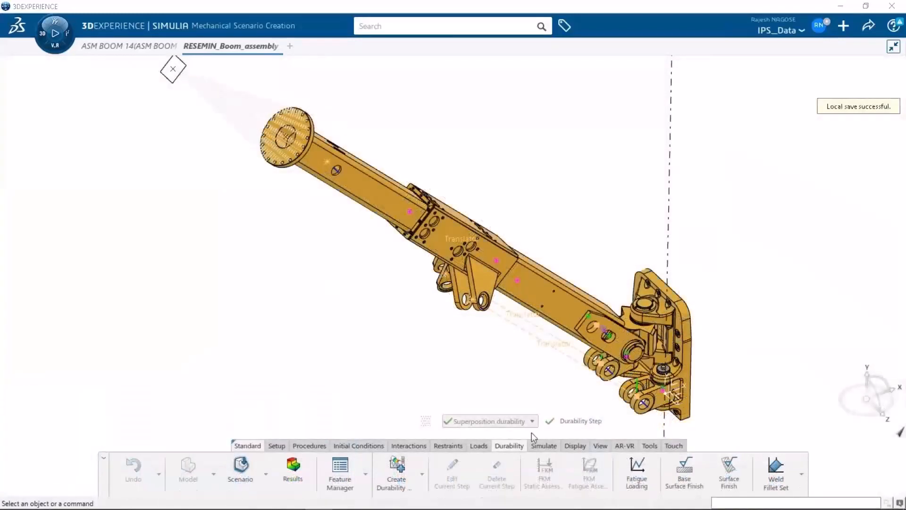
pyautogui.click(544, 446)
pyautogui.click(608, 485)
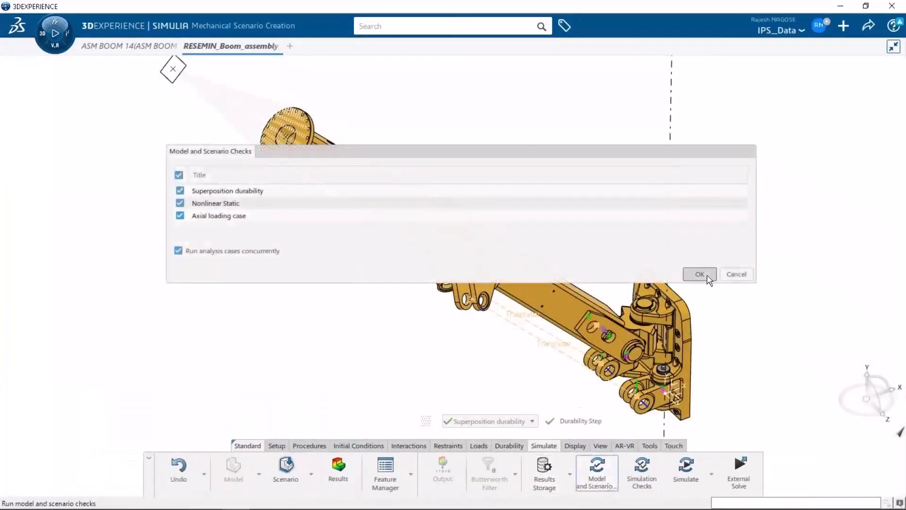
pyautogui.click(708, 277)
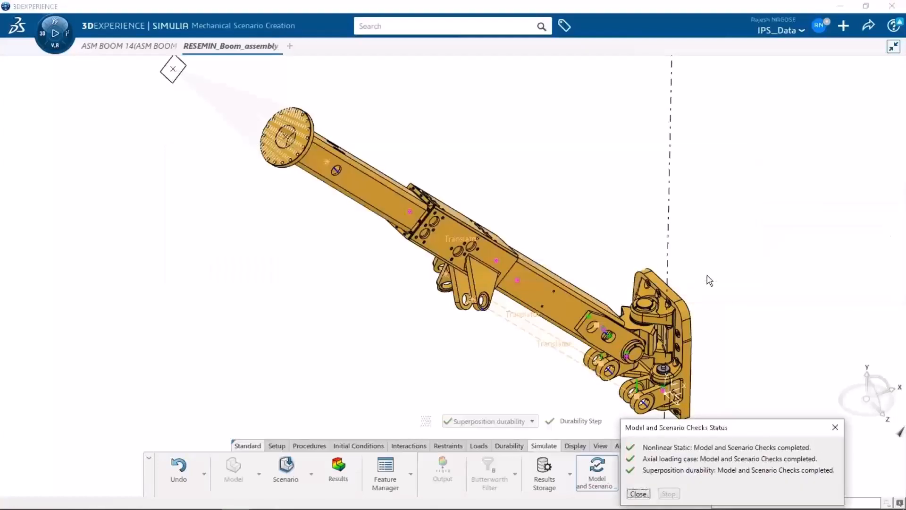
pyautogui.click(638, 493)
# Step: Simulate all three analysis cases on the cloud, with 8 cores for Nonlinear Static and experience content set to Generate for every case
pyautogui.click(685, 472)
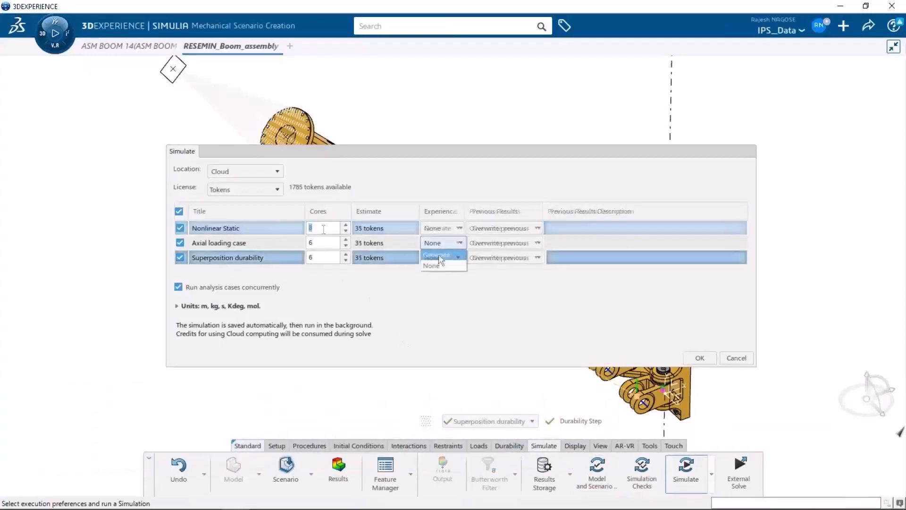
pyautogui.click(435, 251)
pyautogui.click(441, 257)
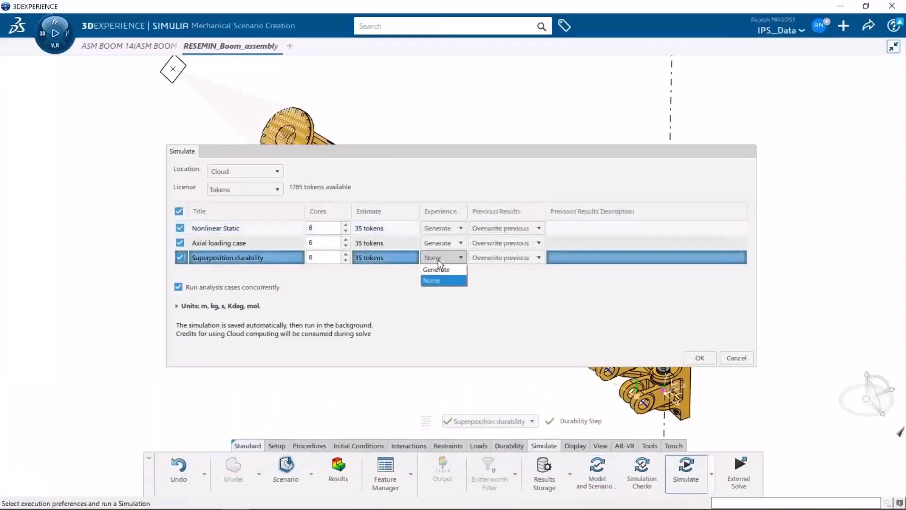
pyautogui.click(443, 271)
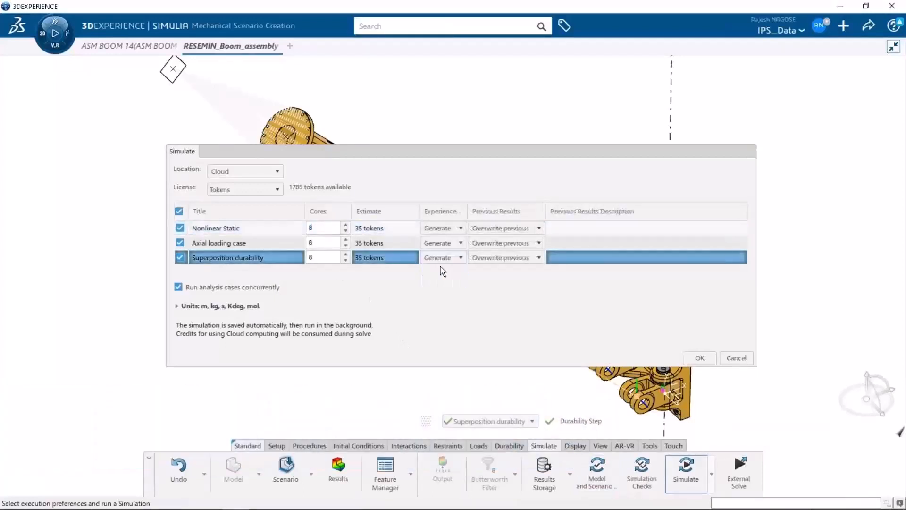
pyautogui.click(697, 357)
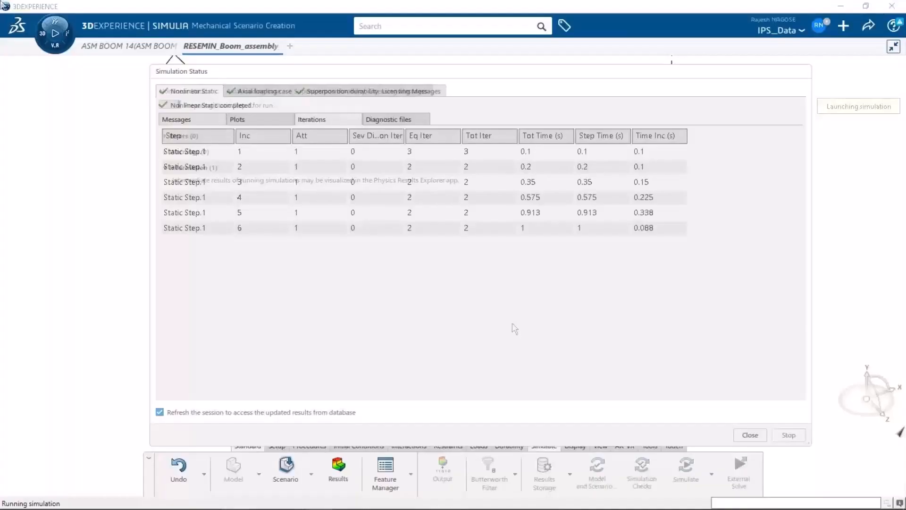
# Step: Review the simulation status of the Axial loading and Superposition durability cases and close the report
pyautogui.click(255, 94)
pyautogui.click(330, 93)
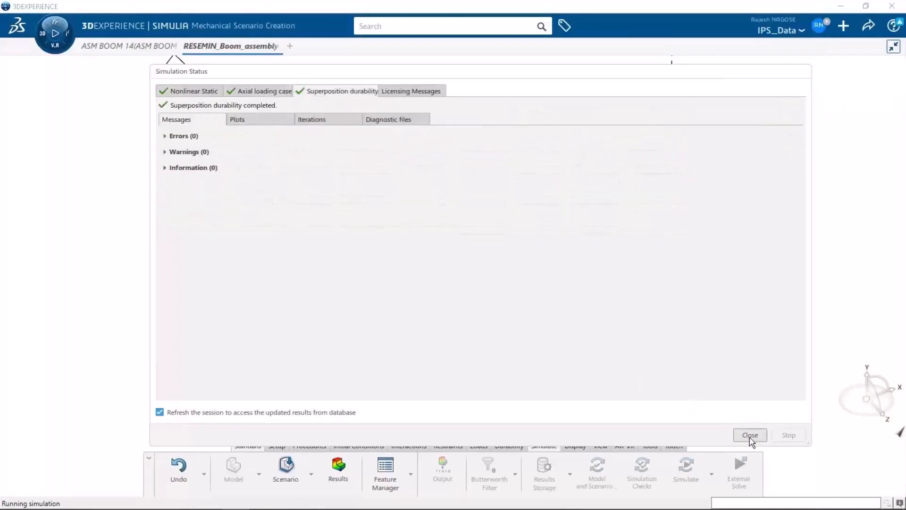
pyautogui.click(750, 434)
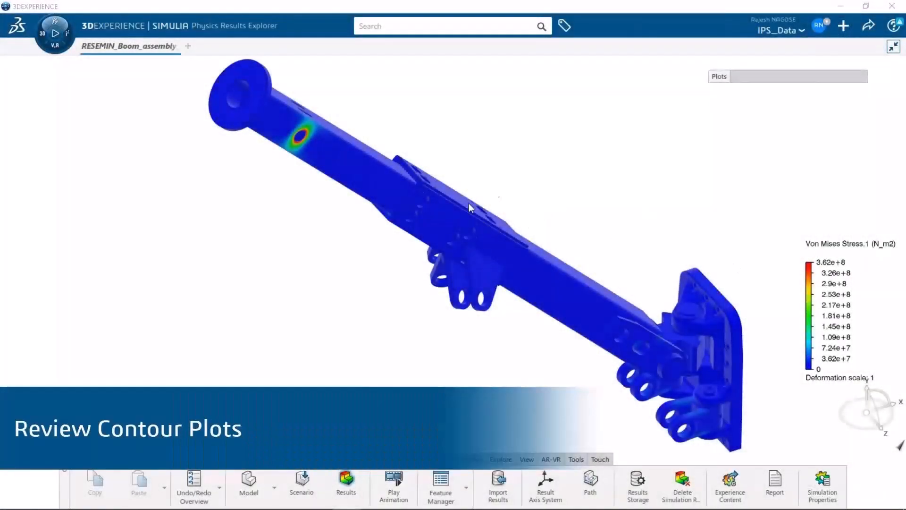
# Step: Locate the global maximum on the boom's Von Mises stress contour plot
pyautogui.click(343, 150)
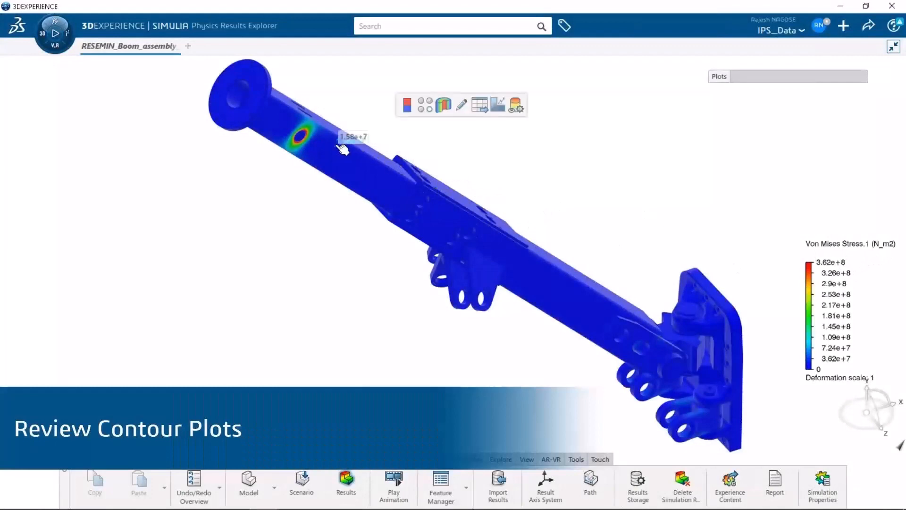
pyautogui.click(404, 106)
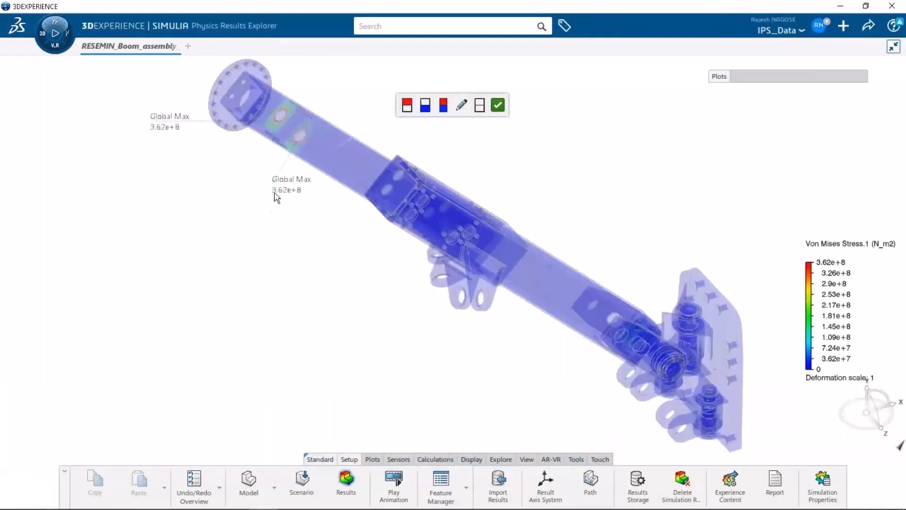
pyautogui.click(453, 140)
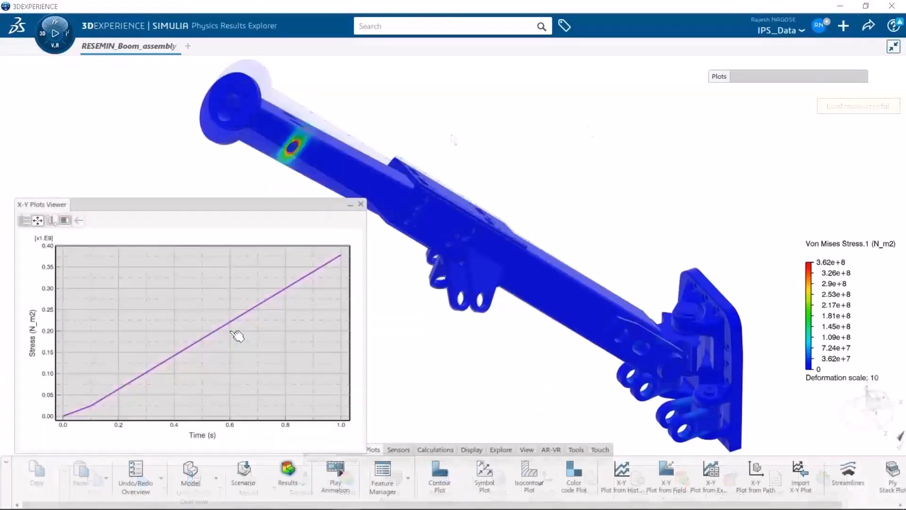
# Step: Inspect the stress–time curve, play the Von Mises stress animation alongside it and stop the playback
pyautogui.moveTo(342, 255)
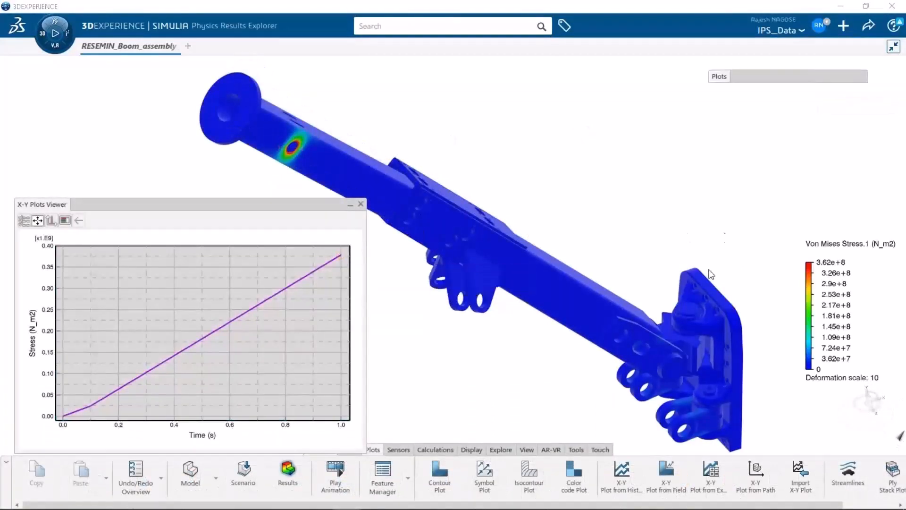
pyautogui.click(335, 472)
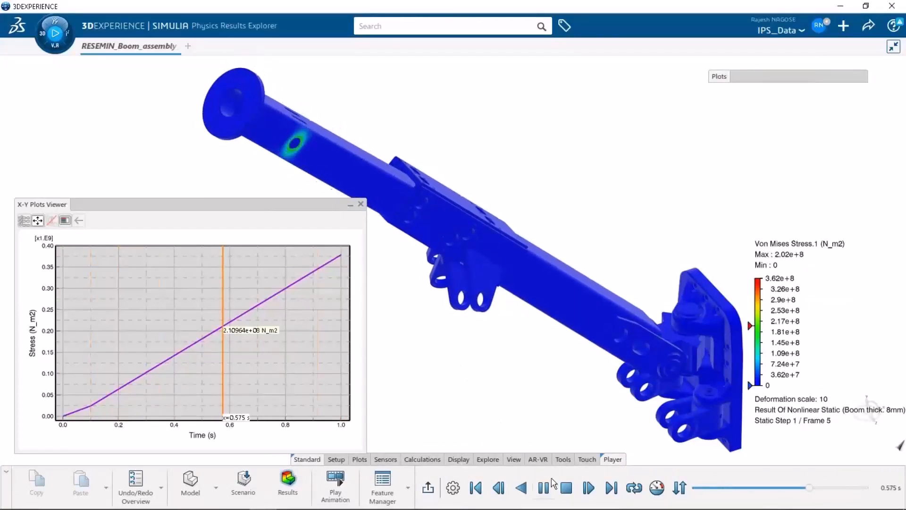
pyautogui.click(565, 487)
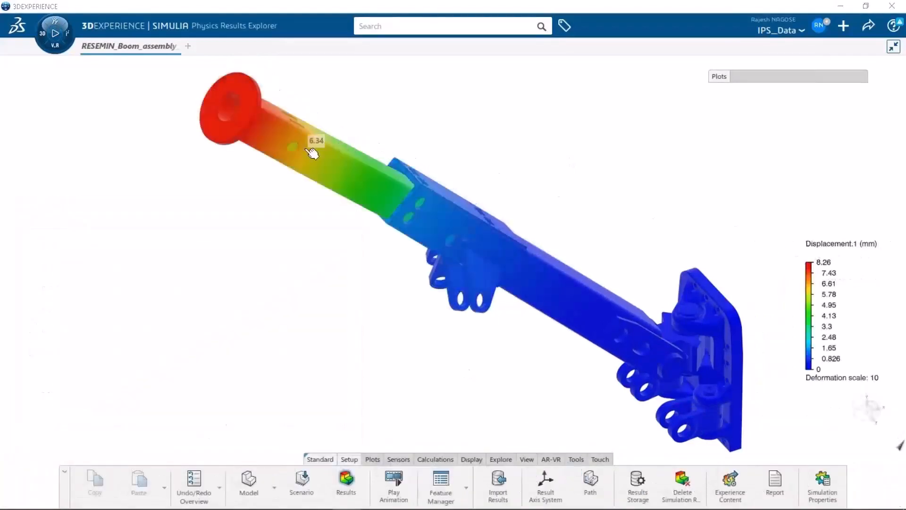
# Step: Locate the global maximum on the boom's displacement contour plot
pyautogui.click(323, 141)
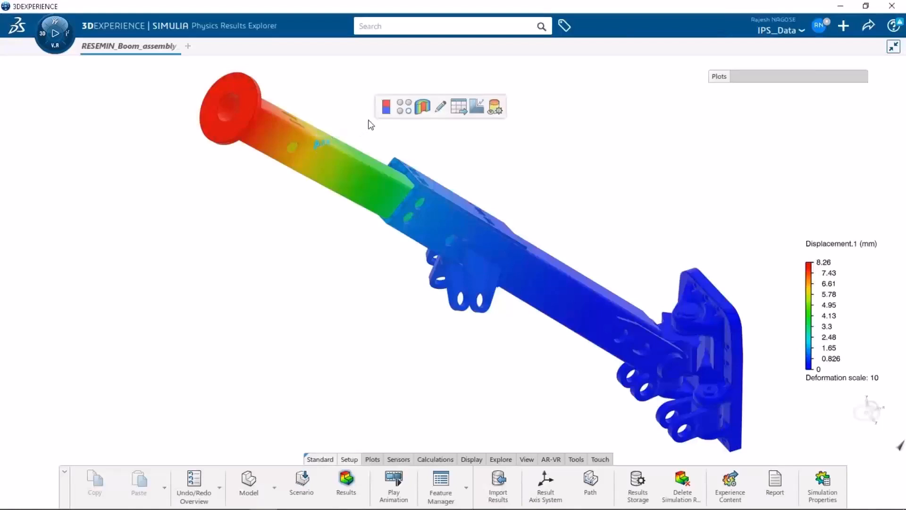
pyautogui.click(386, 109)
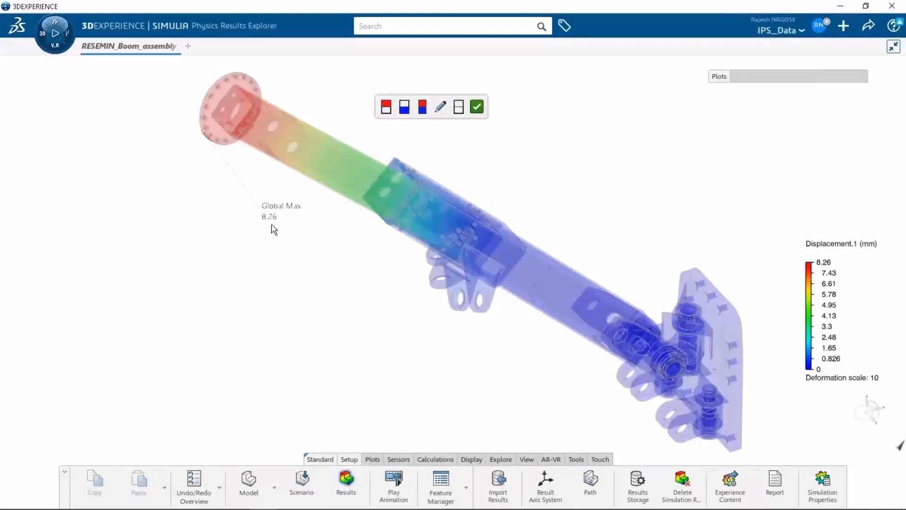
pyautogui.click(427, 145)
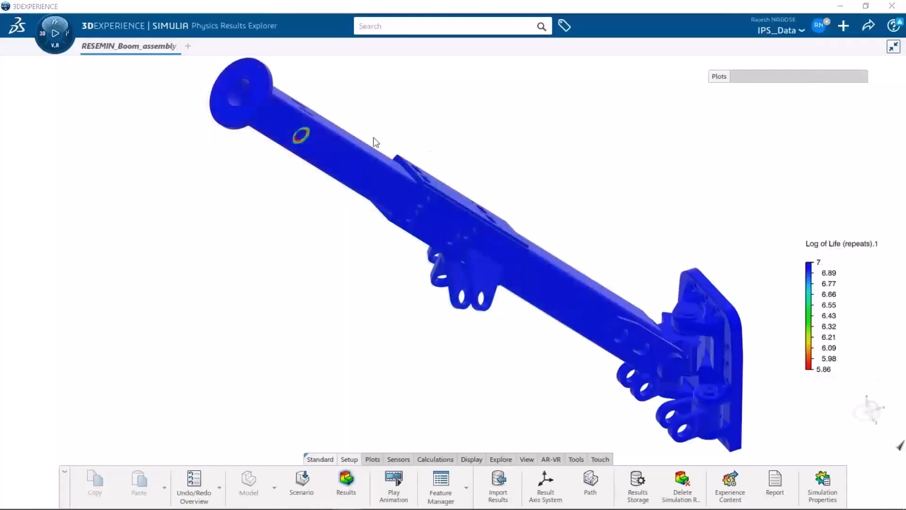
# Step: Locate the global minimum on the Log of Life (repeats) contour plot and clear the extreme-value display
pyautogui.moveTo(330, 147)
pyautogui.click(320, 128)
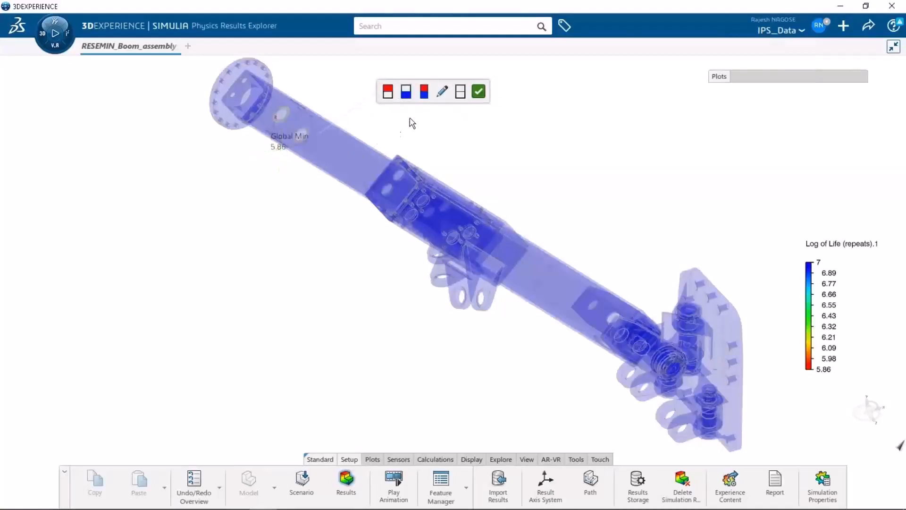
pyautogui.click(459, 94)
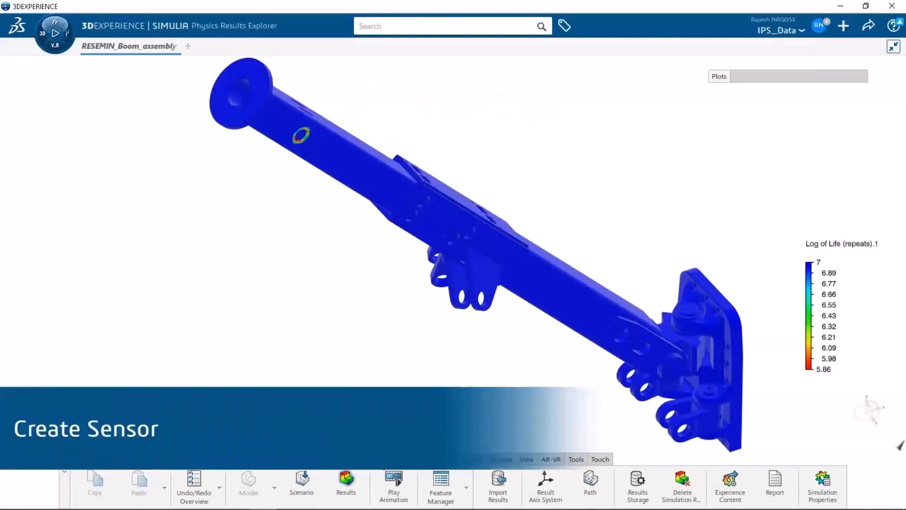
# Step: Create a field sensor for the minimum Log of Life (repeats) over the whole model and all frames
pyautogui.click(400, 459)
pyautogui.click(508, 486)
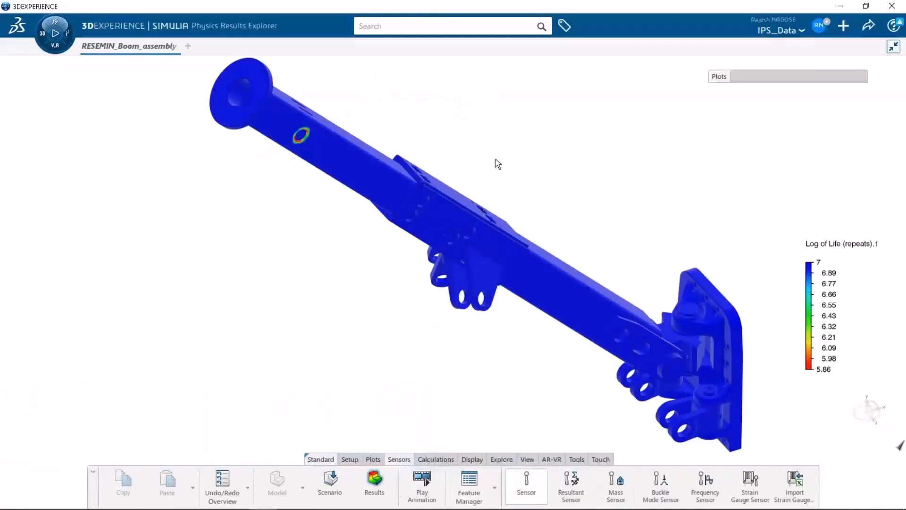
pyautogui.click(563, 171)
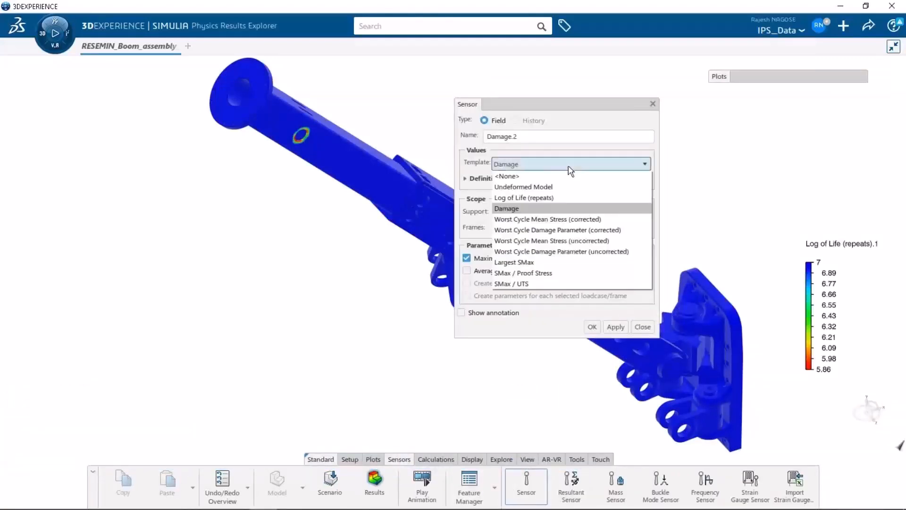
pyautogui.click(540, 196)
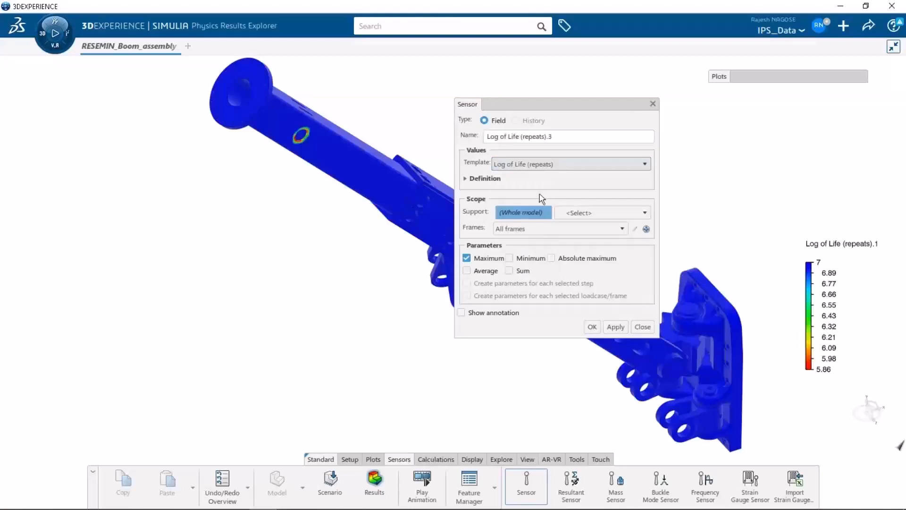
pyautogui.click(488, 260)
pyautogui.click(509, 258)
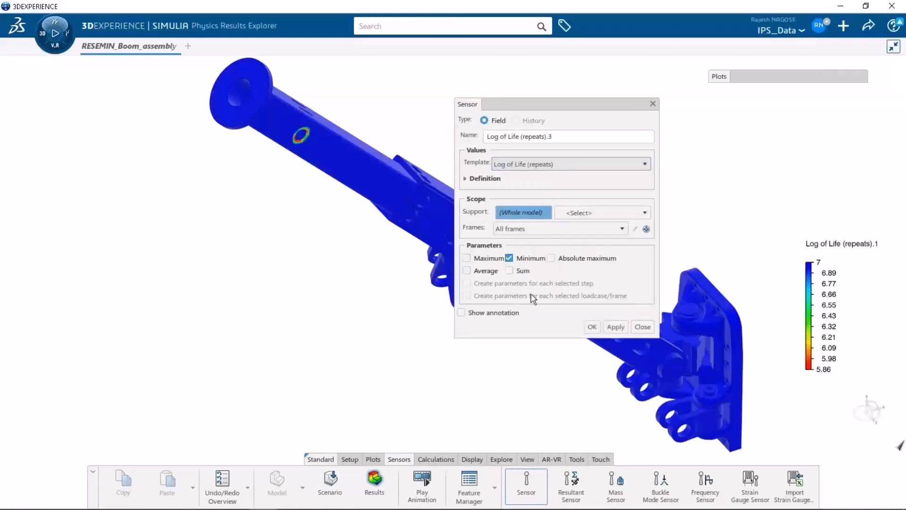
pyautogui.click(592, 327)
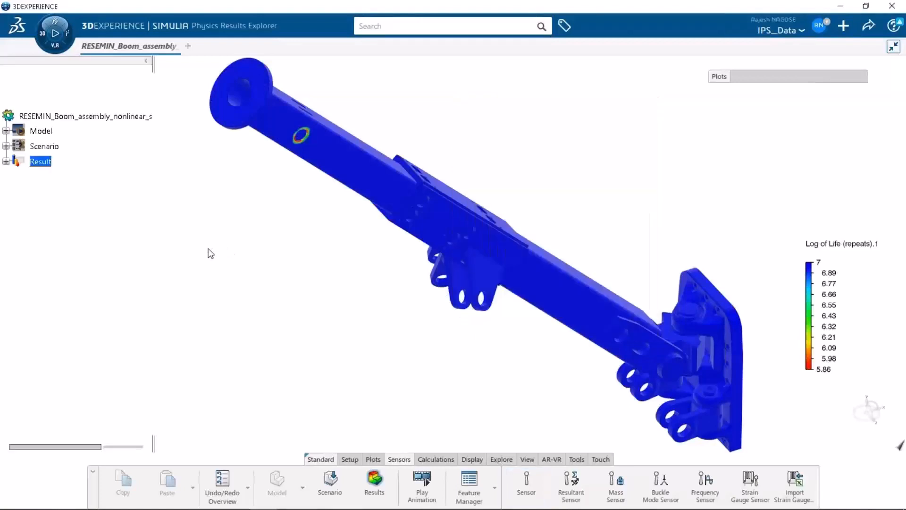
# Step: Examine the Log of Life sensor's values under the superposition durability result, the yield strength and fatigue life parameters, and the check relations
pyautogui.click(6, 161)
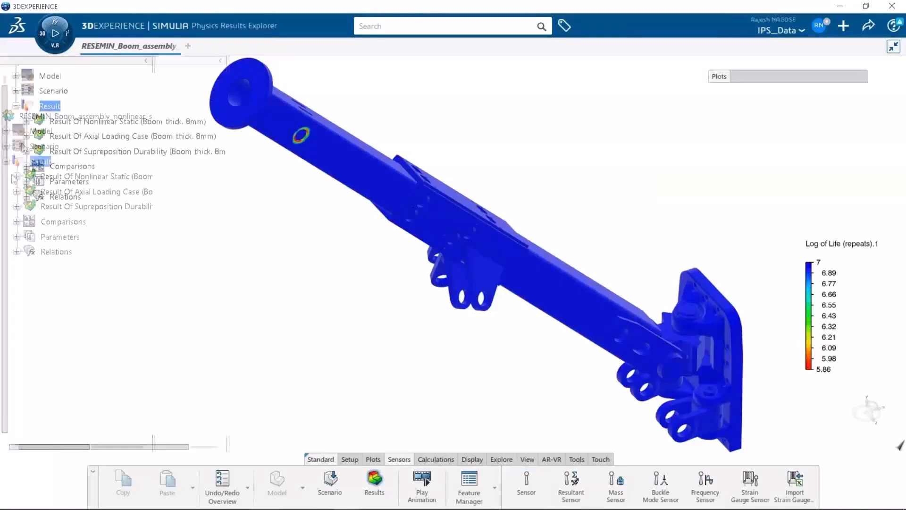
pyautogui.click(37, 181)
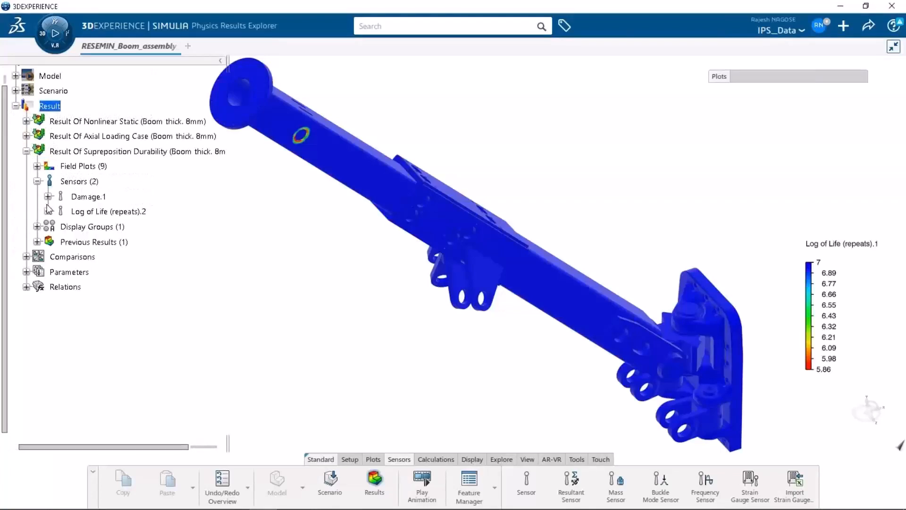
pyautogui.click(48, 211)
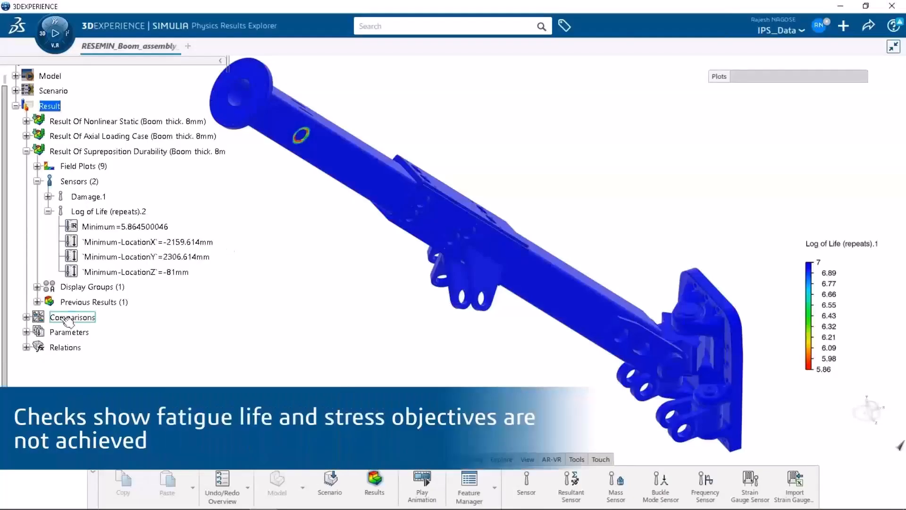
pyautogui.click(27, 332)
pyautogui.scroll(-3, 28, 348)
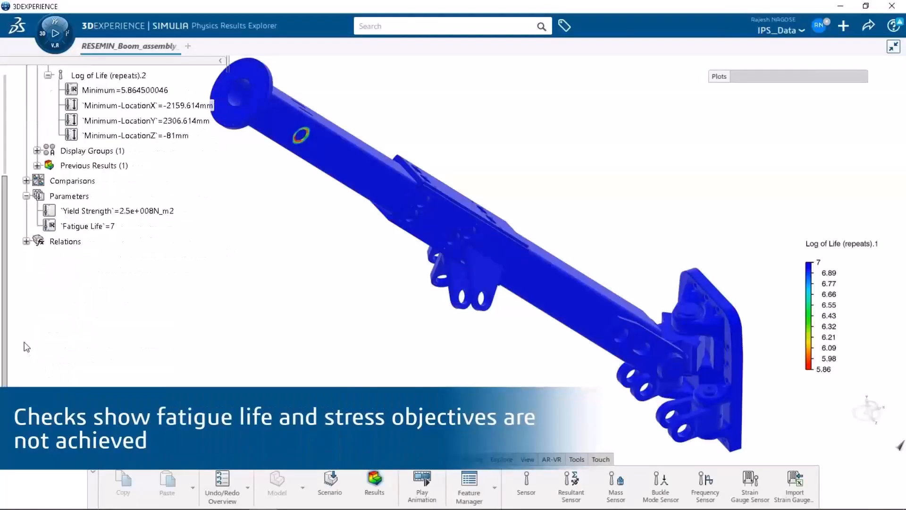
pyautogui.click(26, 241)
pyautogui.click(123, 213)
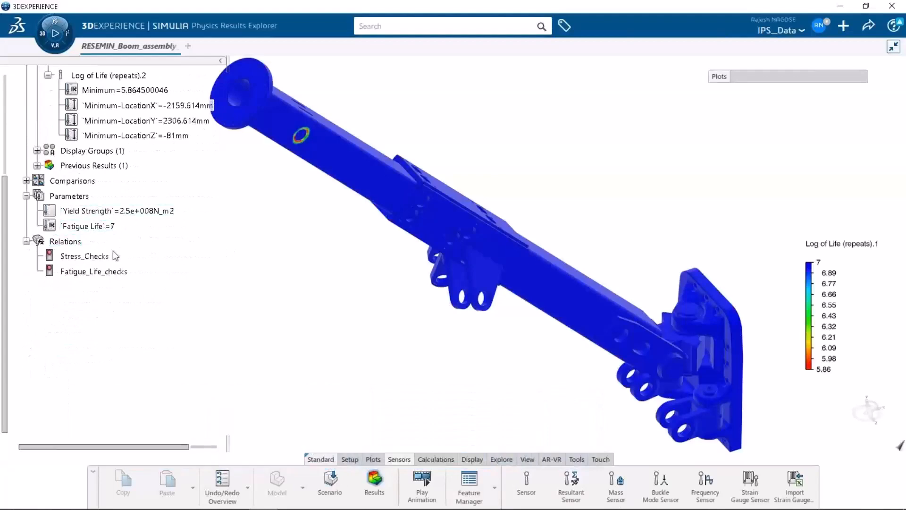